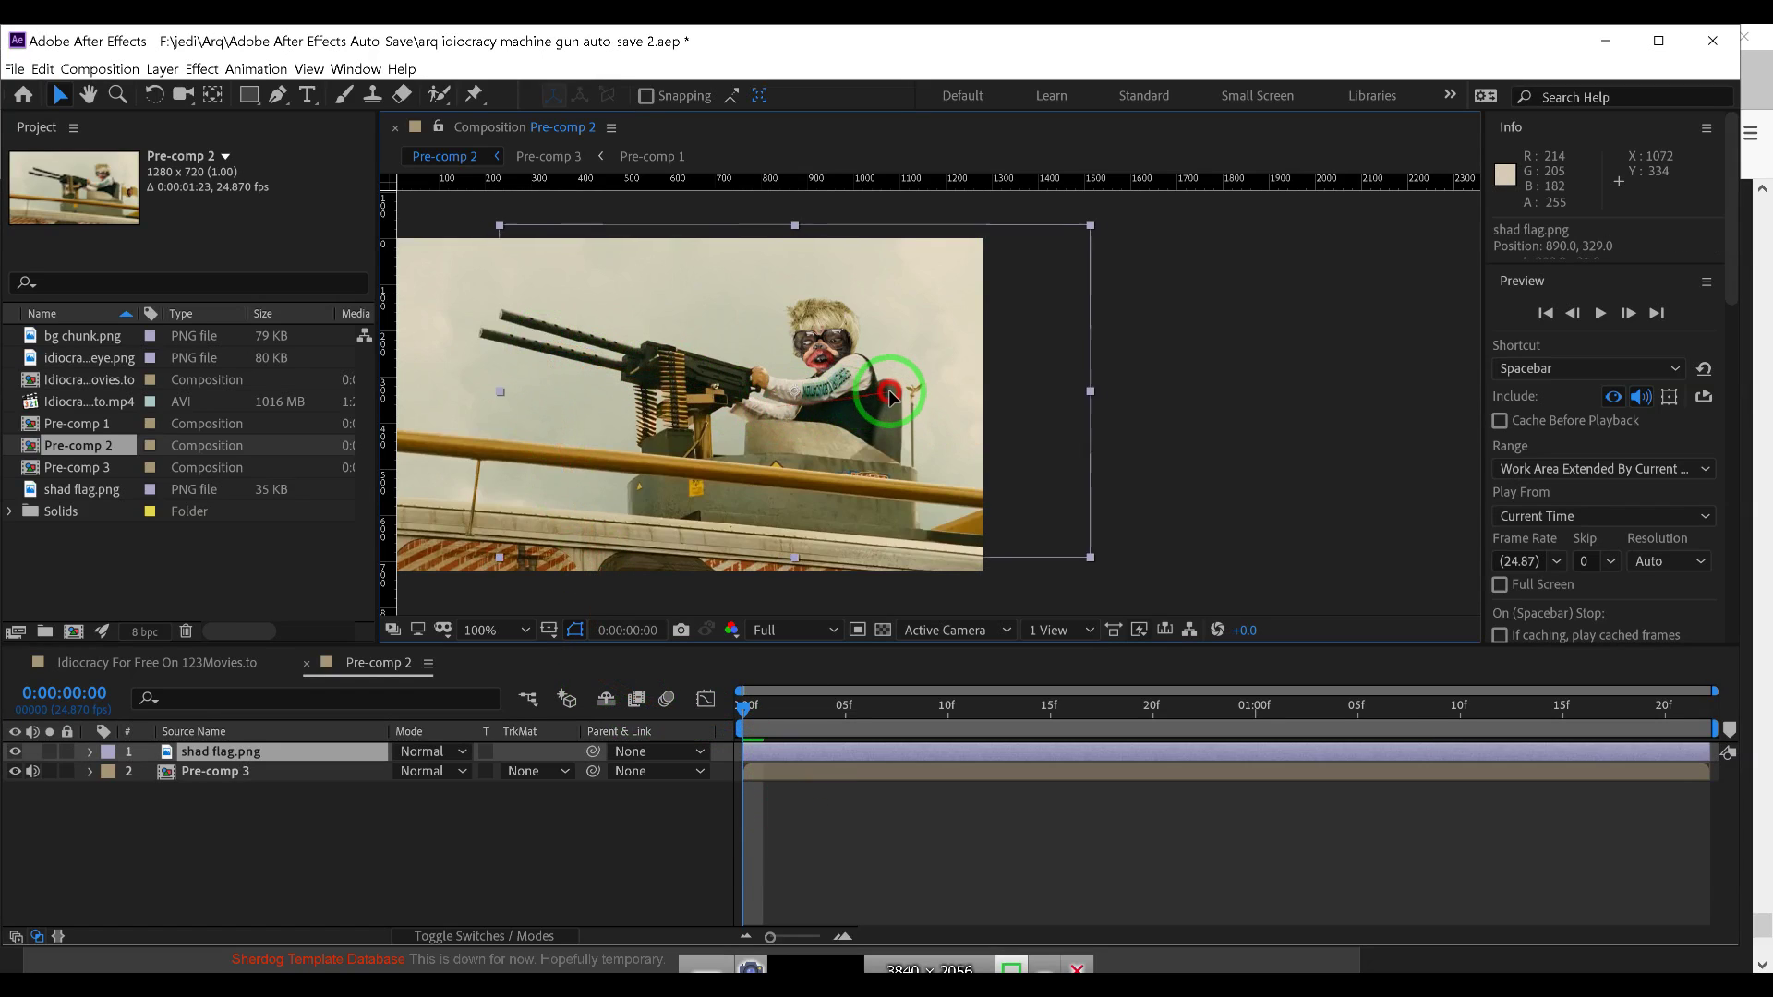
Preview Pre-comp 2 and nudge the shad flag.png layer slightly left and up at frame 16
key(space)
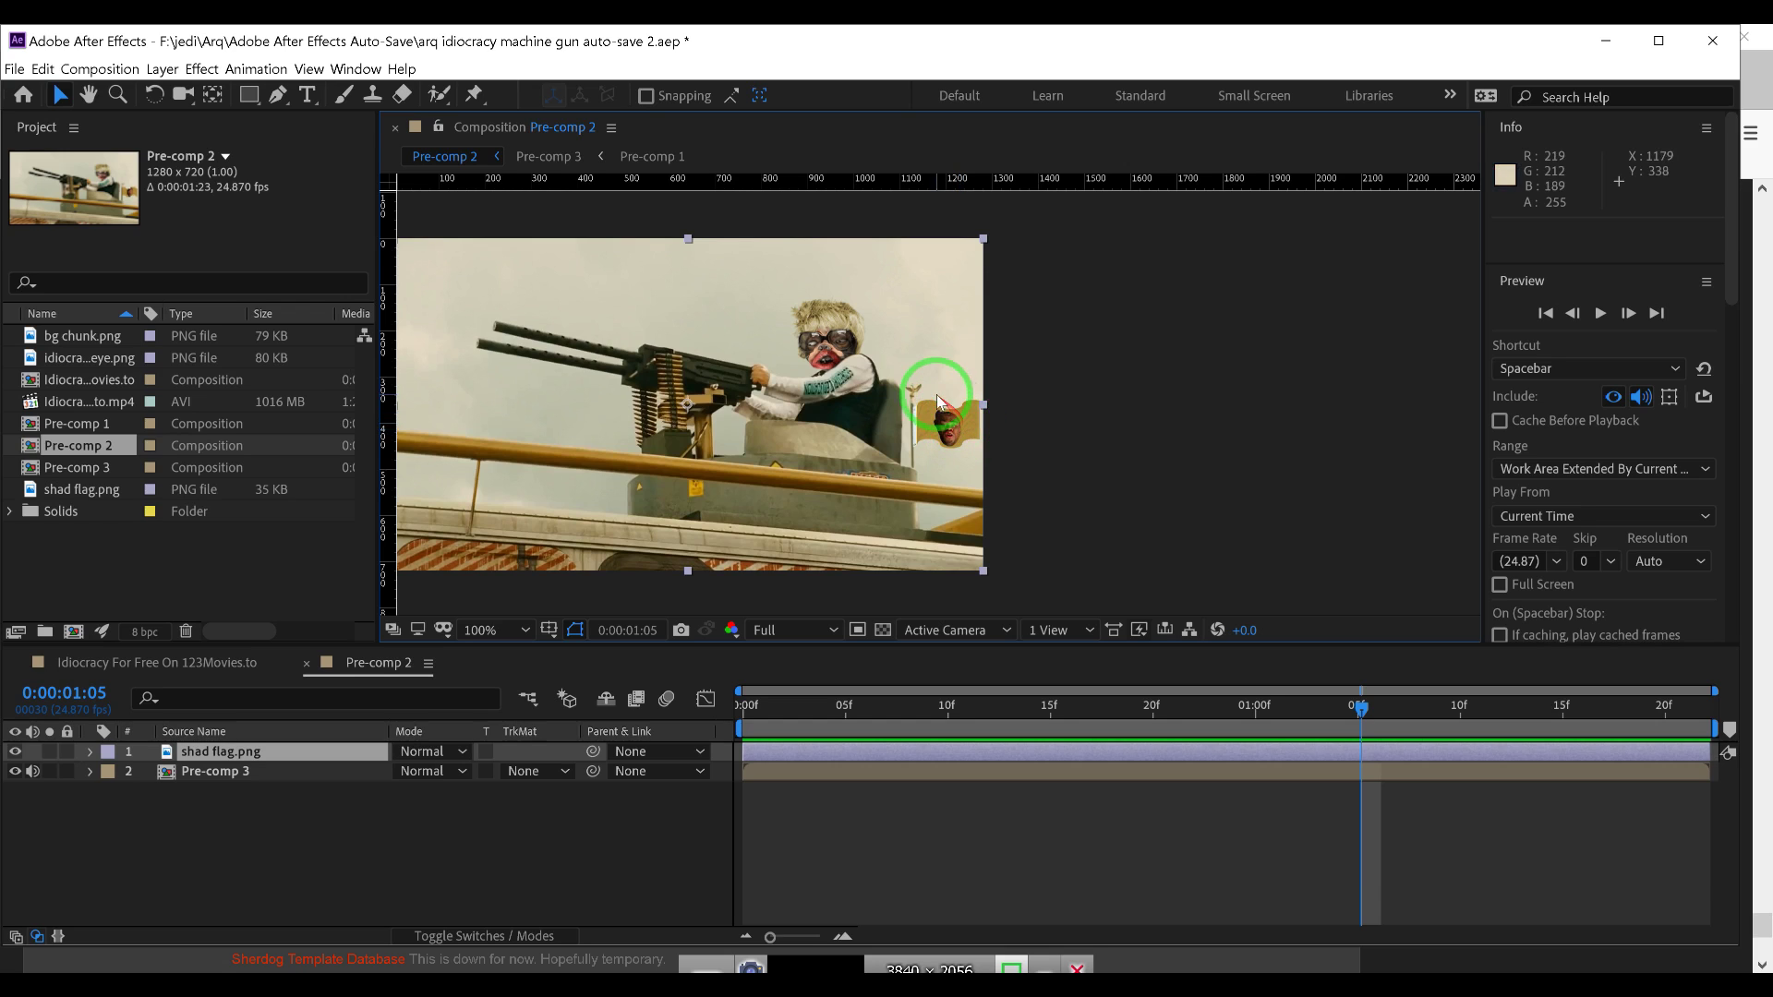
key(h)
drag(801, 400, 956, 384)
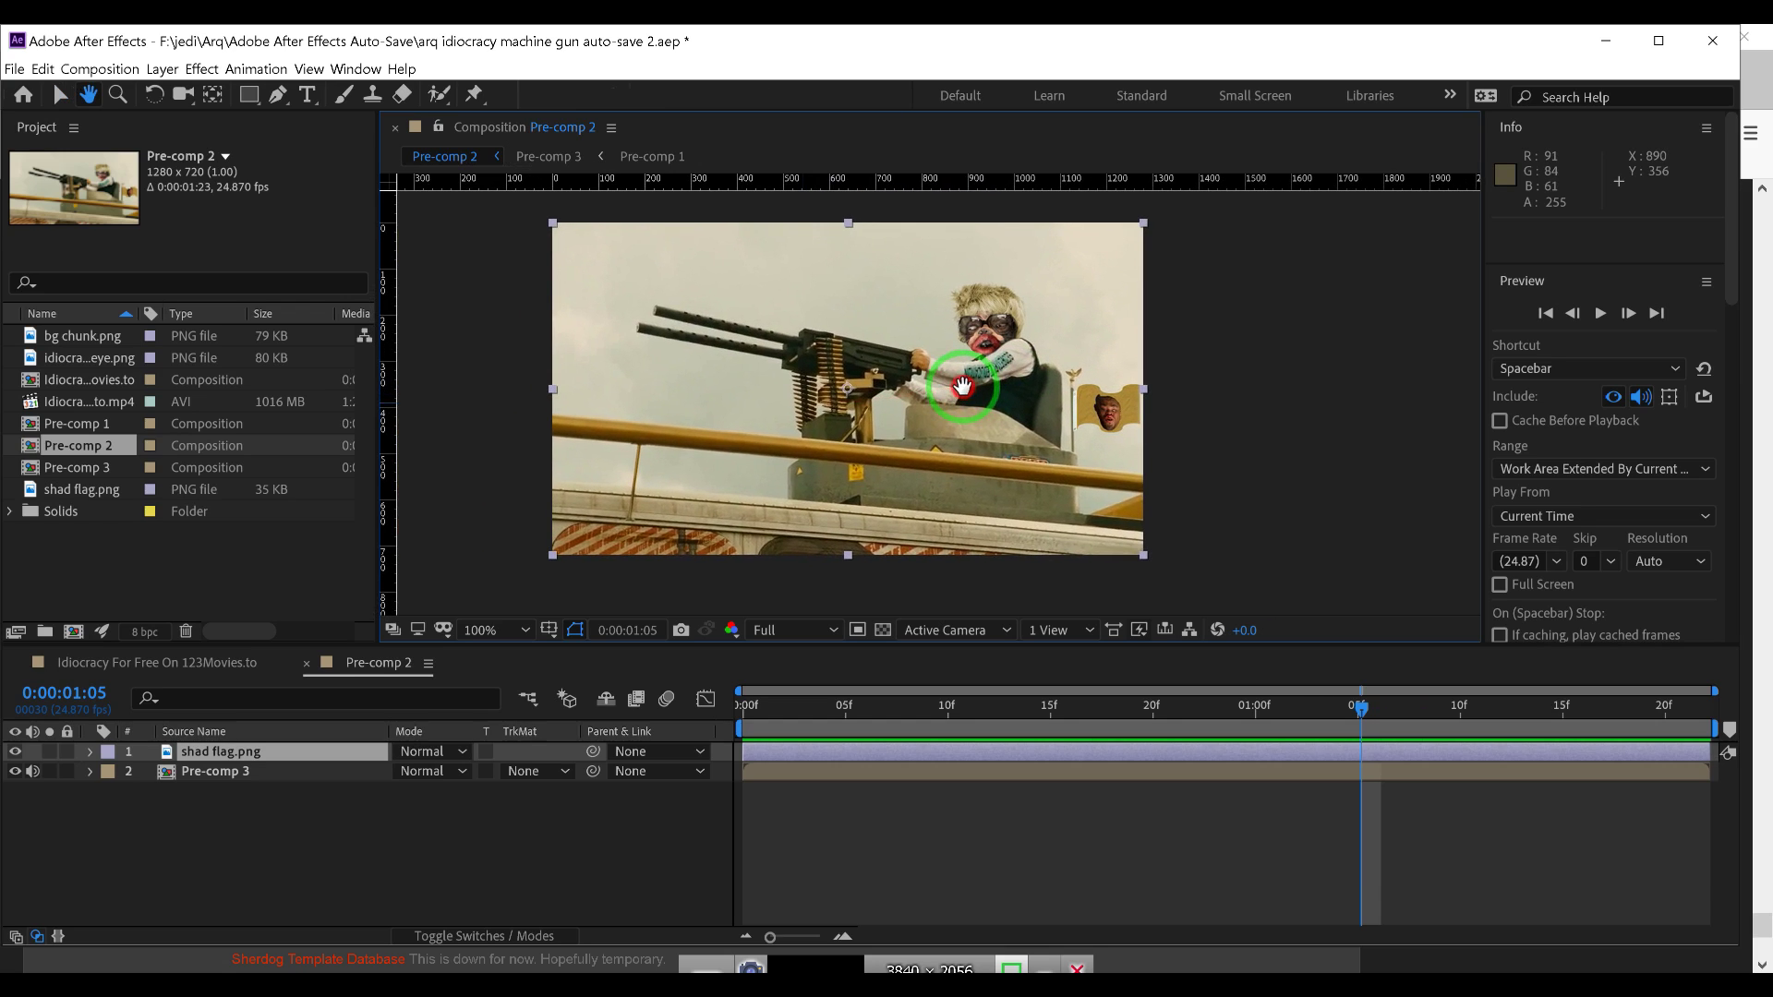
key(v)
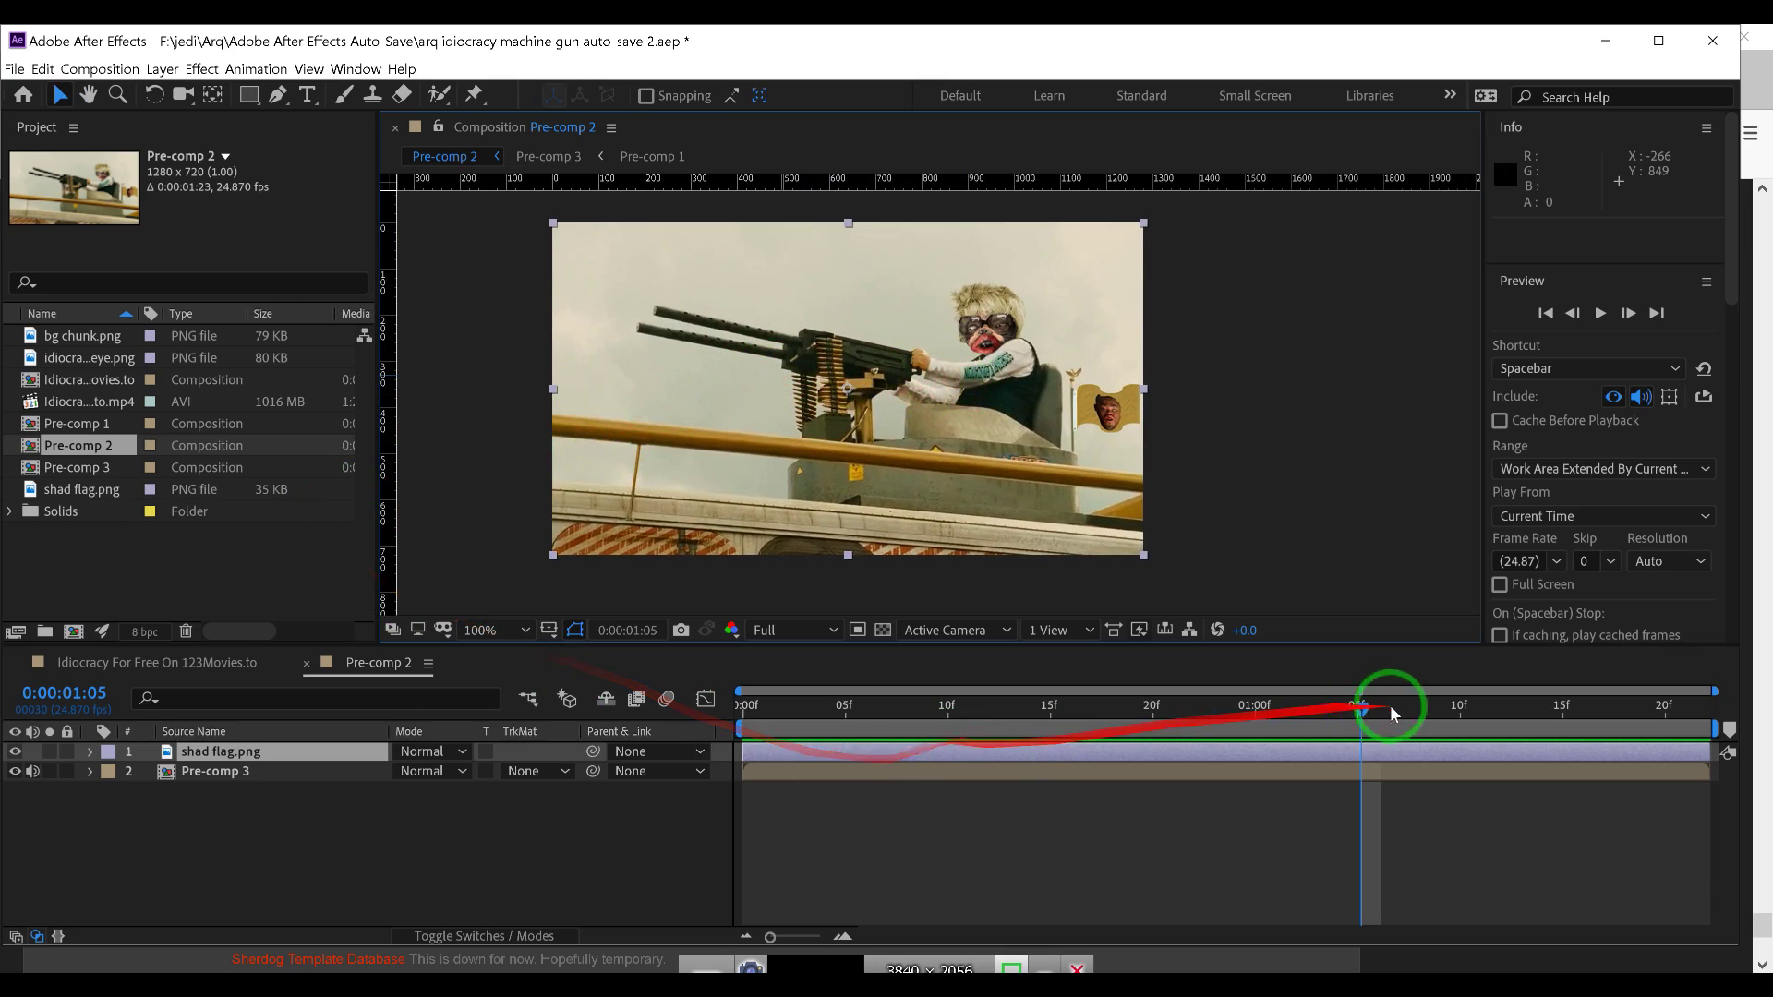
drag(1361, 708, 787, 709)
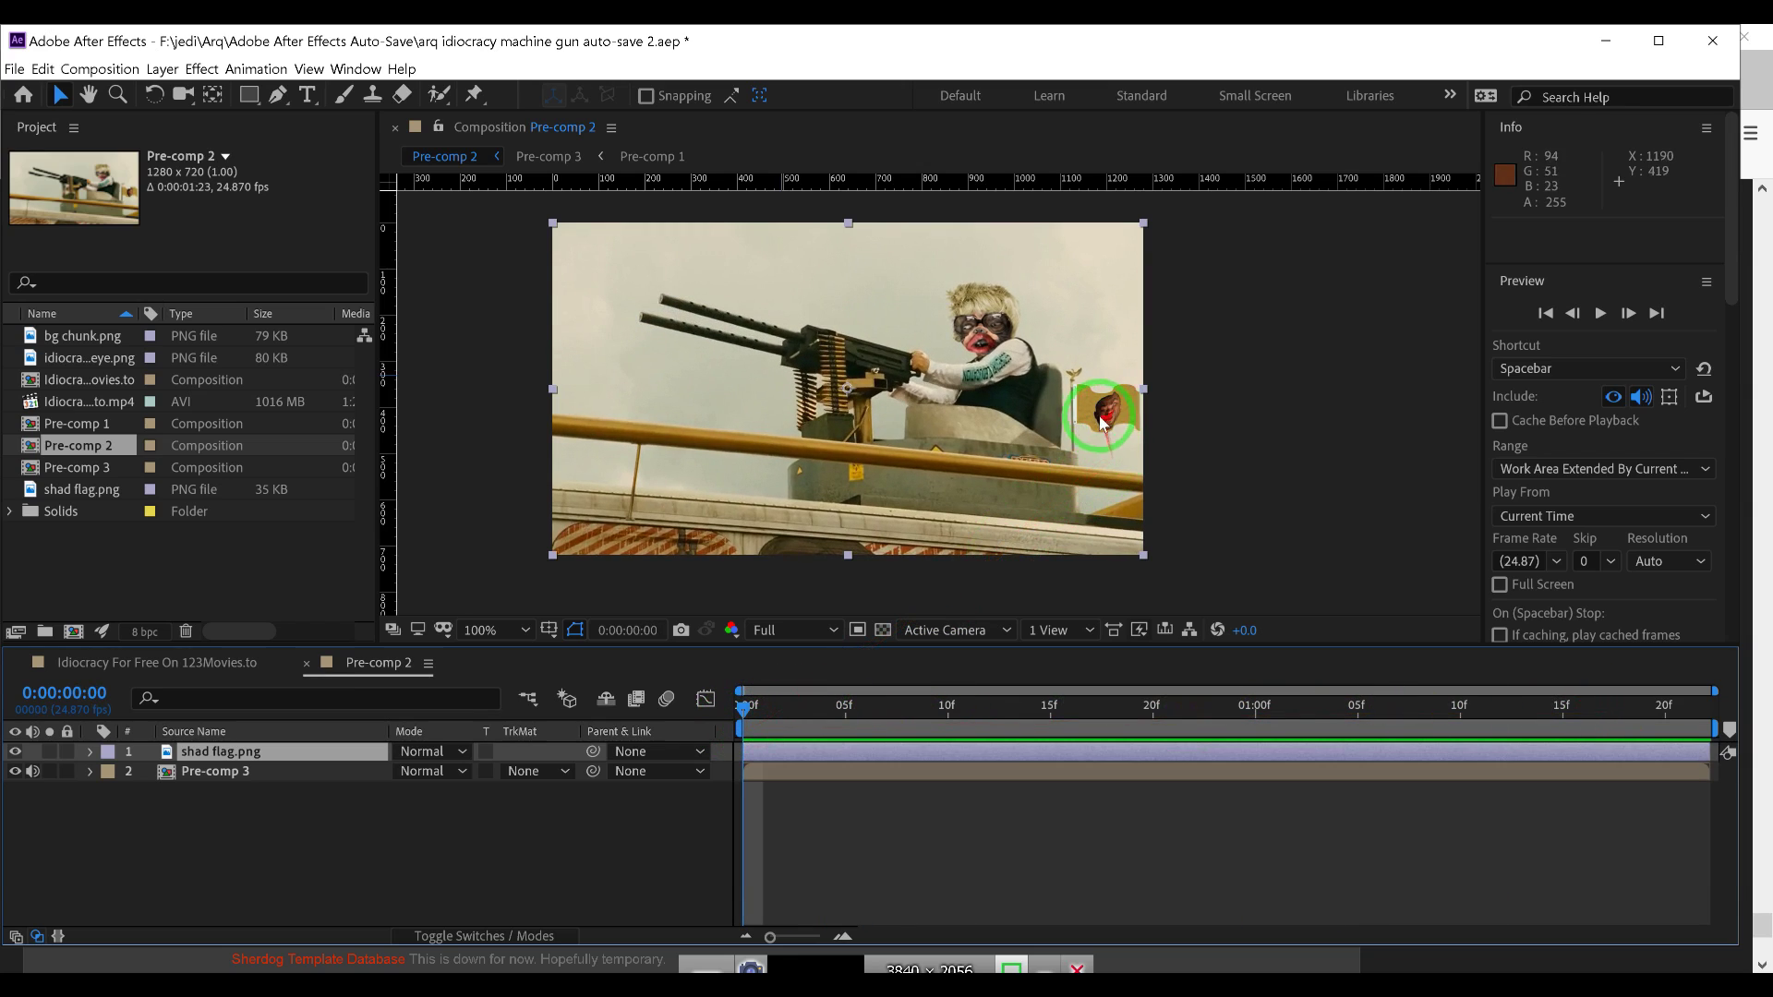
mouse_move(1116, 420)
mouse_down()
mouse_move(768, 701)
mouse_move(519, 752)
mouse_move(218, 780)
mouse_move(580, 766)
mouse_move(369, 661)
mouse_move(1160, 412)
mouse_move(1112, 412)
mouse_up()
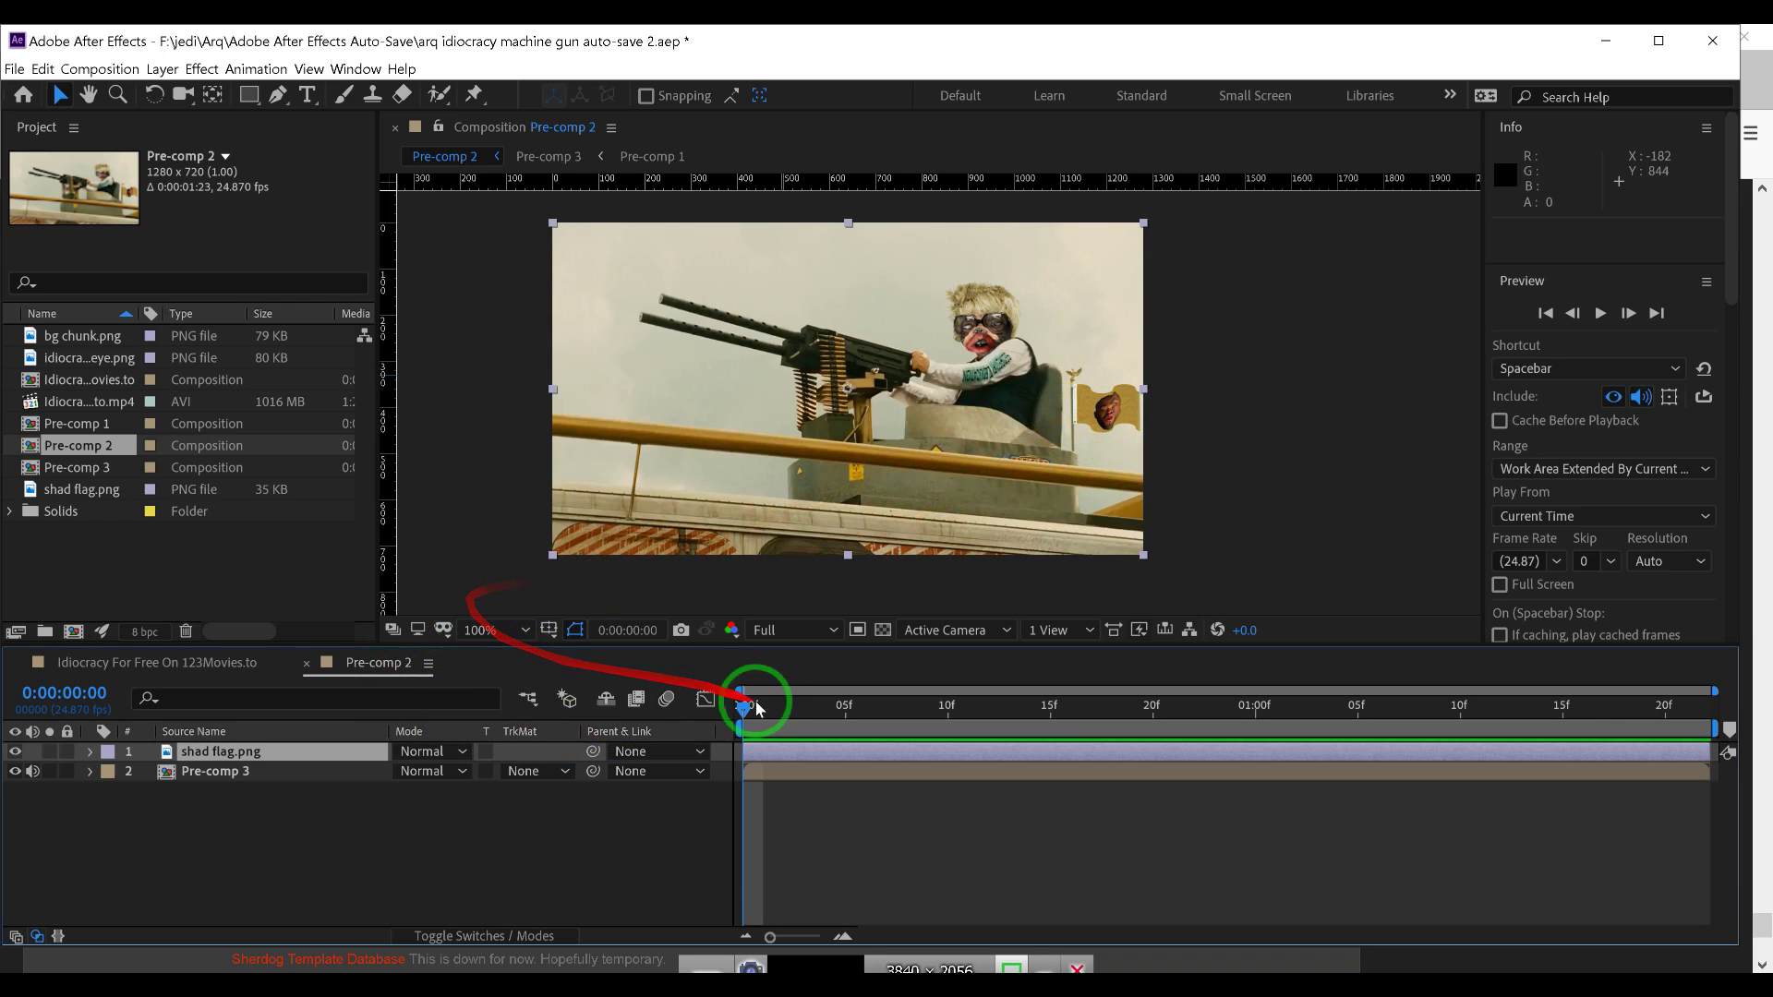
drag(756, 709, 91, 349)
Look over the Project panel footage items, then bring up the context menu for bg chunk.png
click(90, 338)
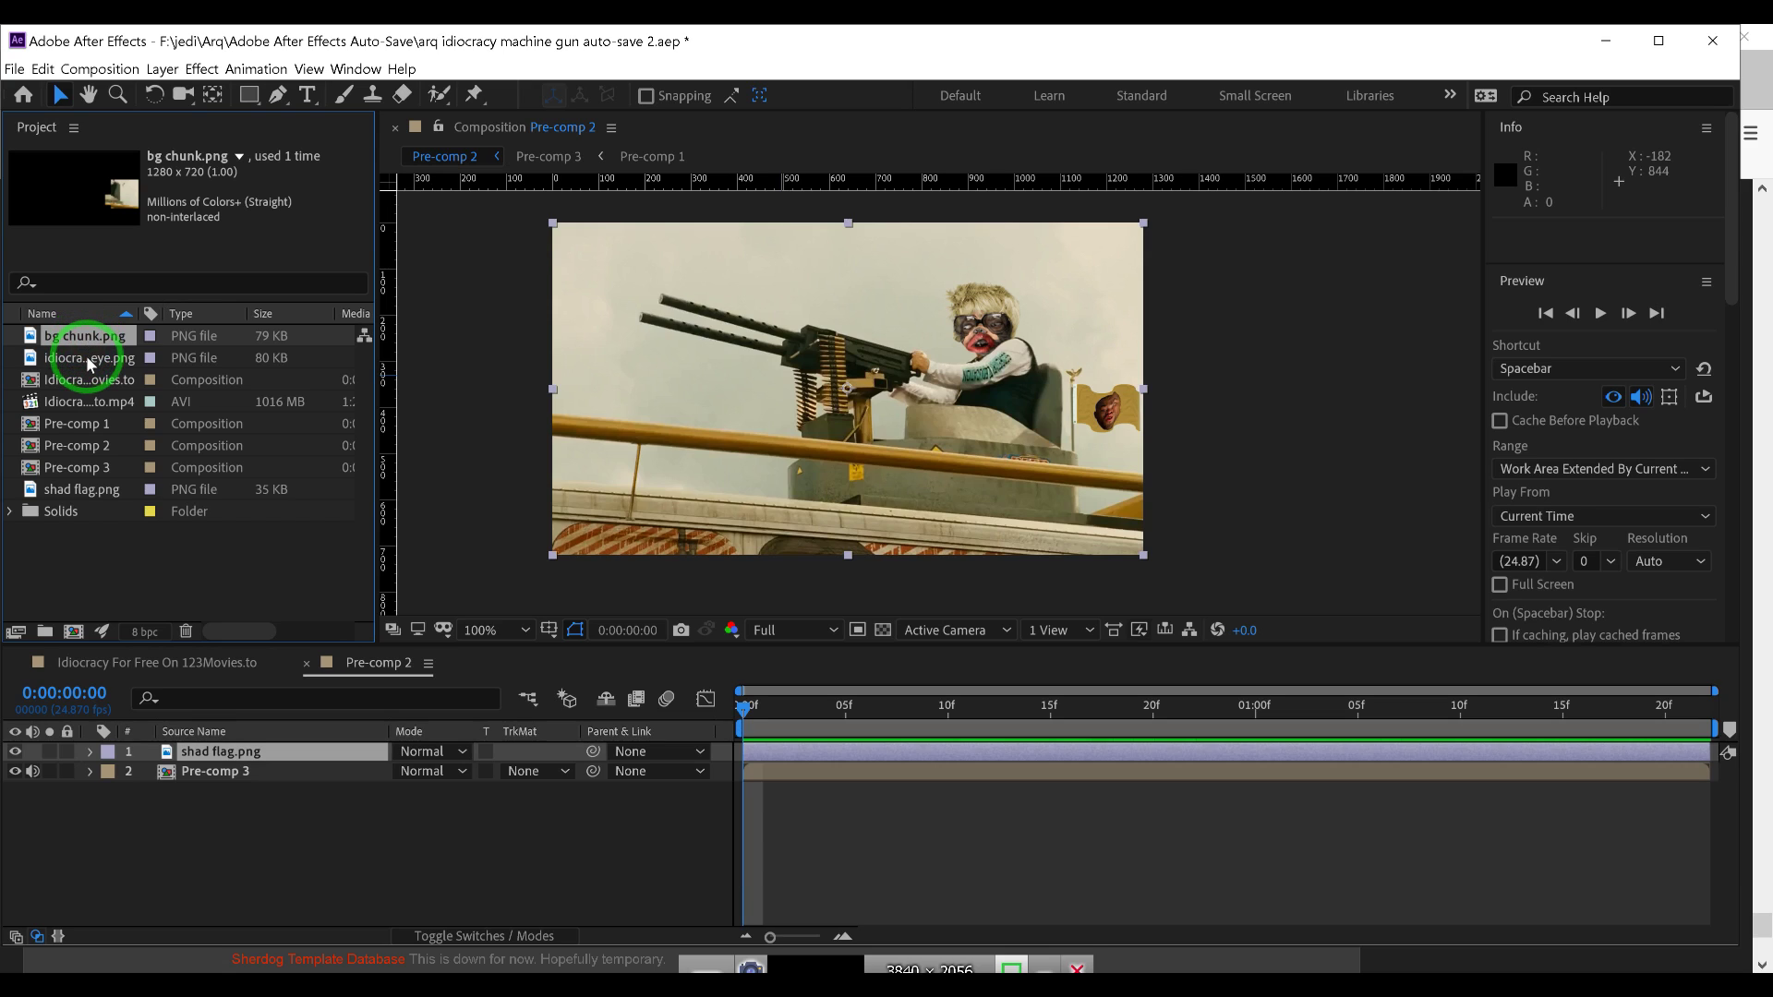
click(91, 360)
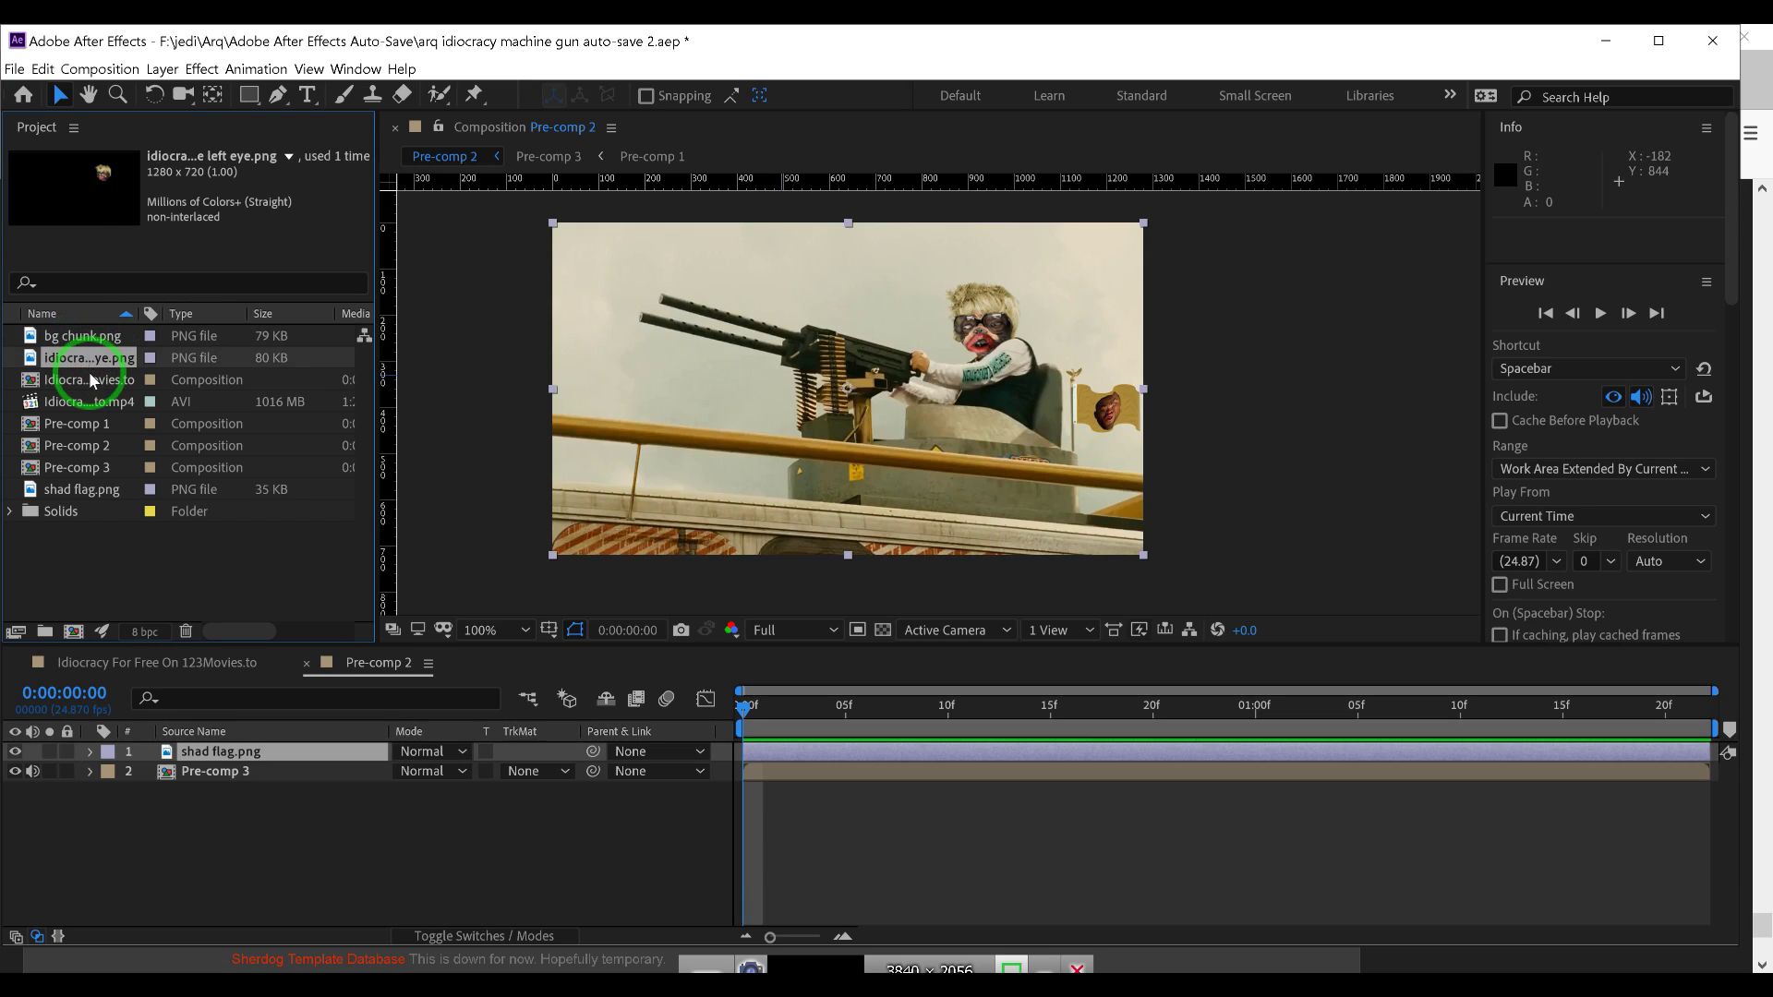
click(90, 403)
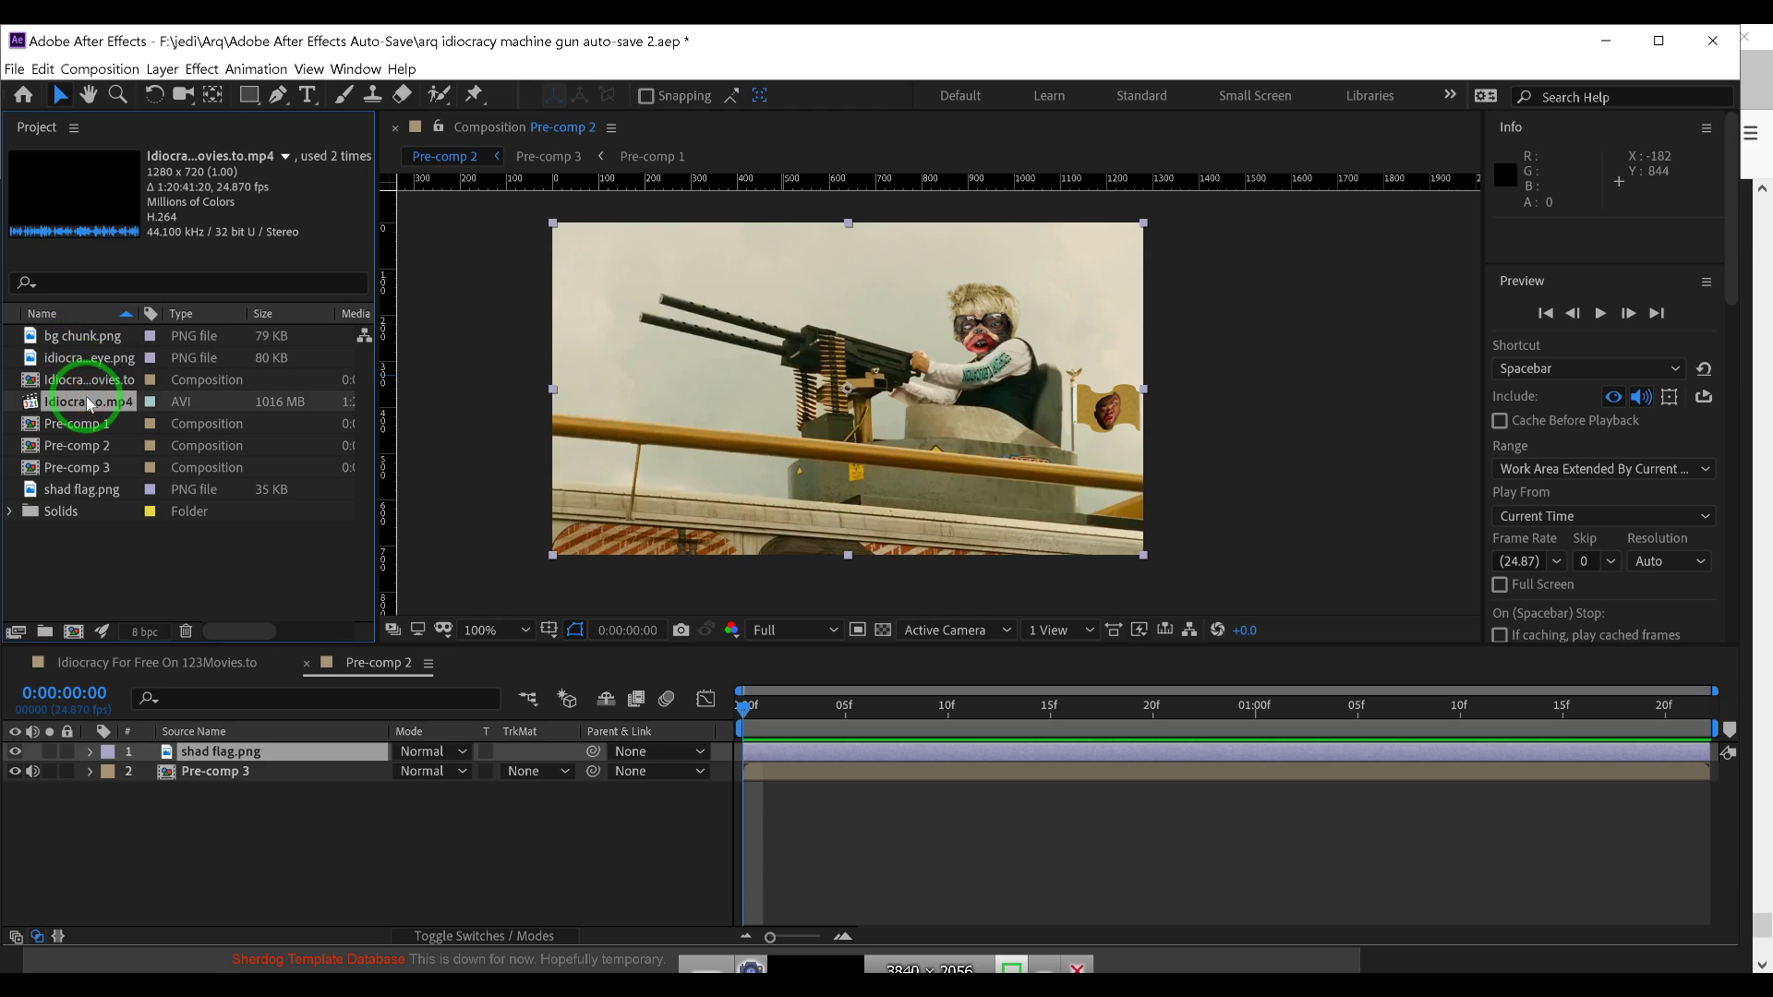
click(90, 496)
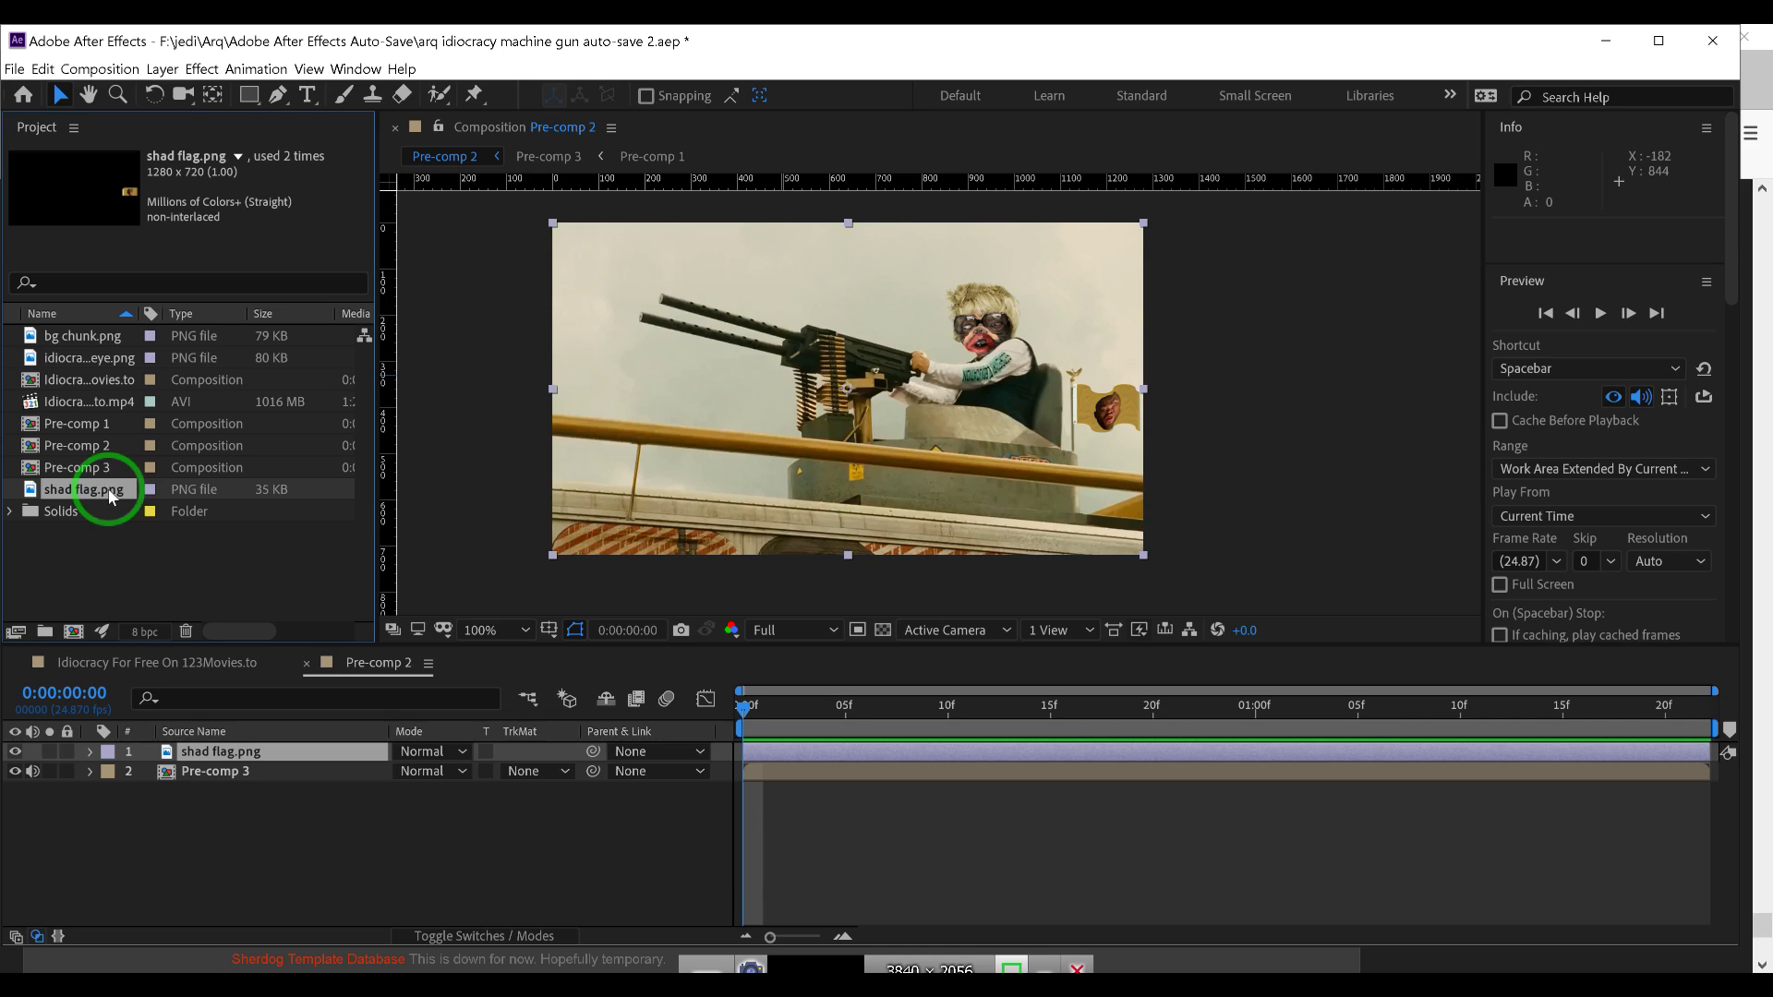
drag(120, 497, 108, 342)
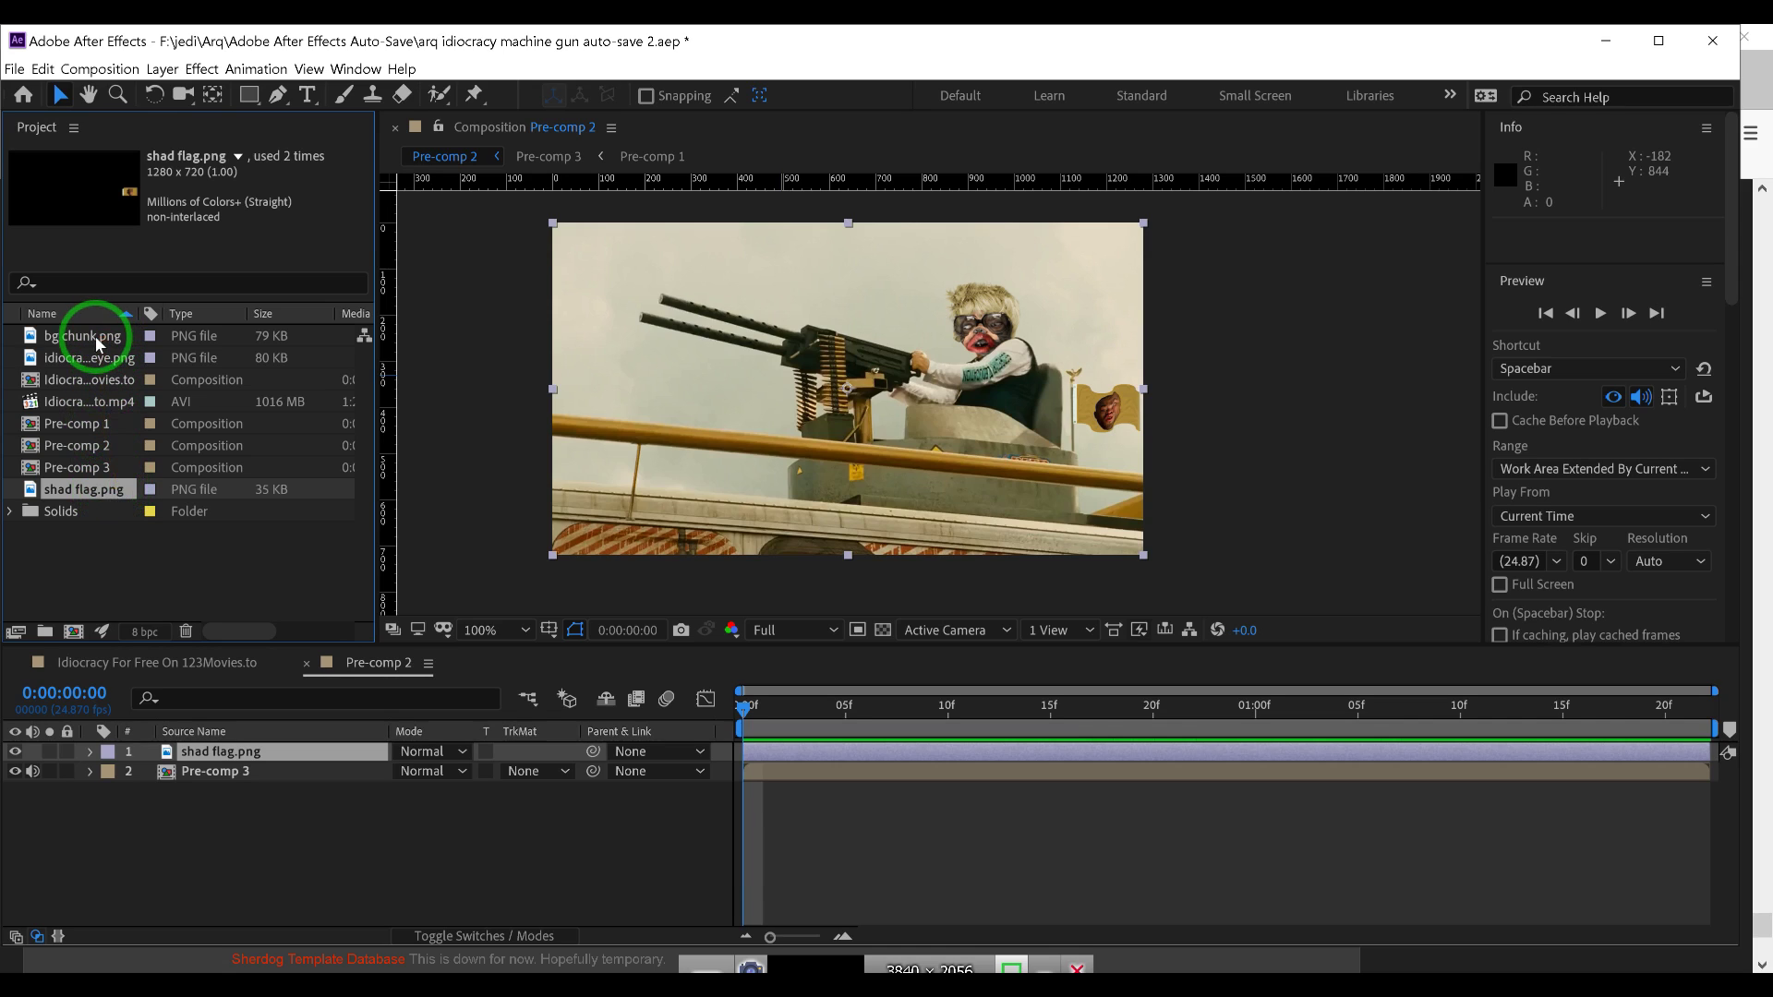
click(97, 338)
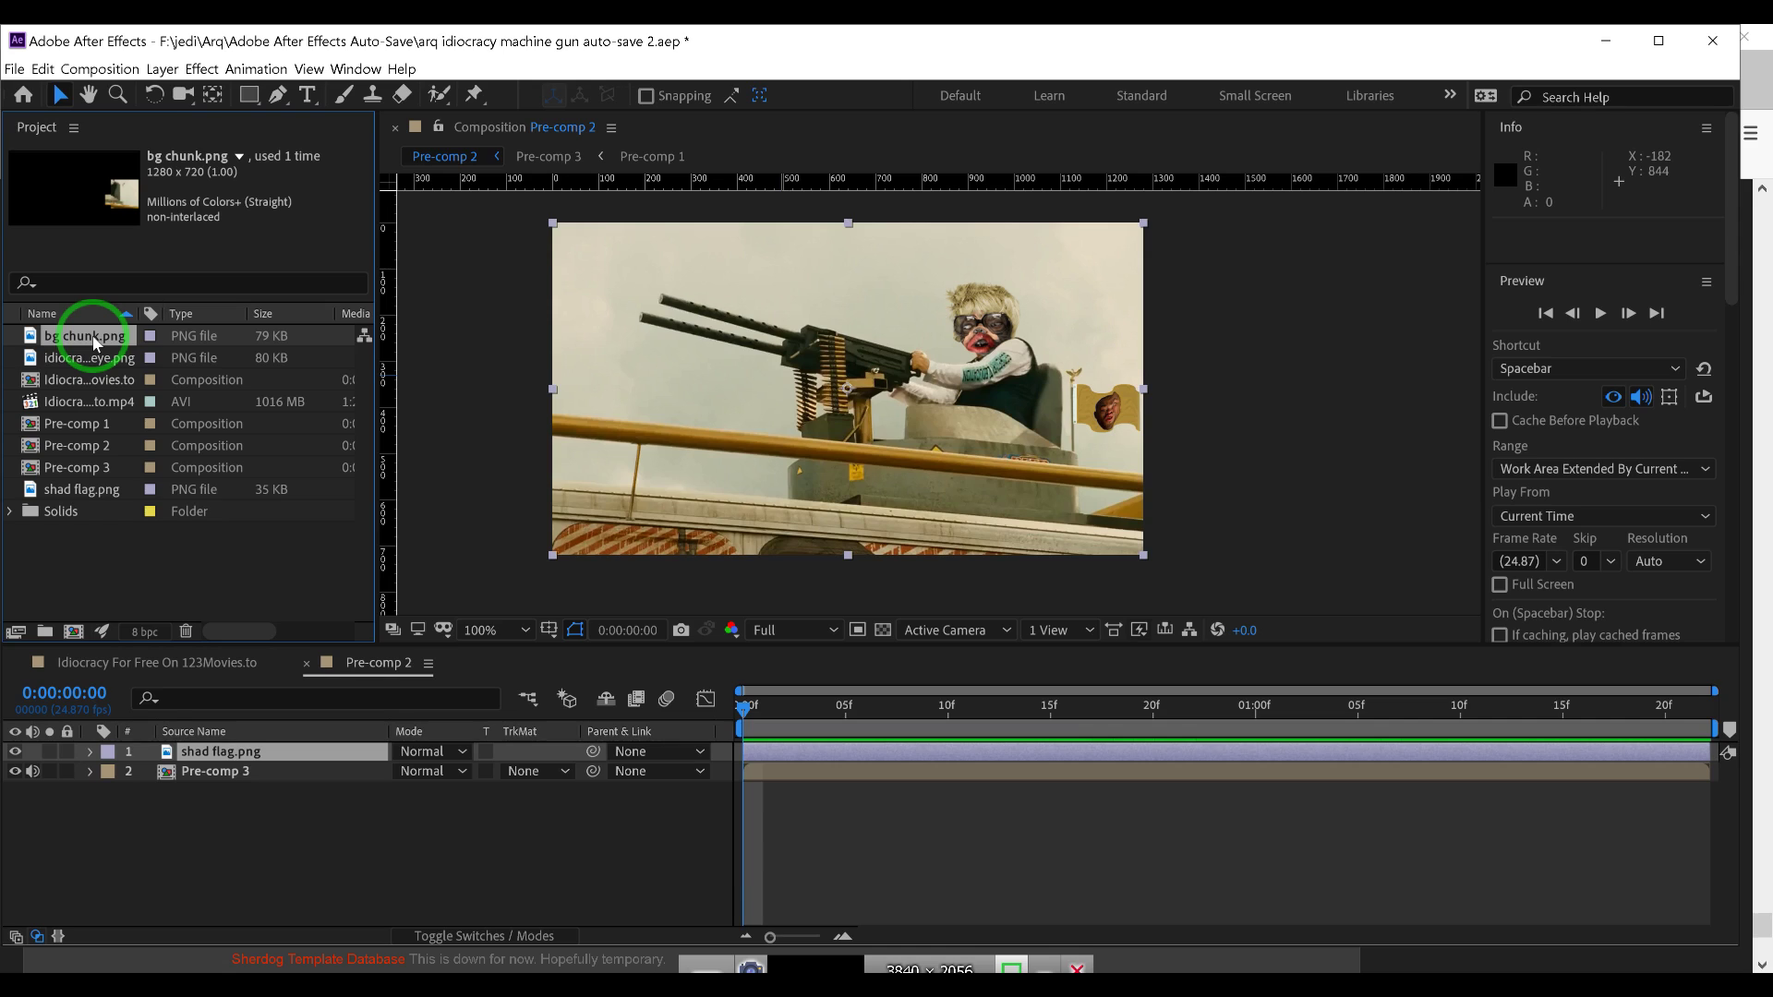
mouse_move(95, 343)
mouse_down()
mouse_move(176, 353)
mouse_move(122, 349)
mouse_up()
right_click(117, 346)
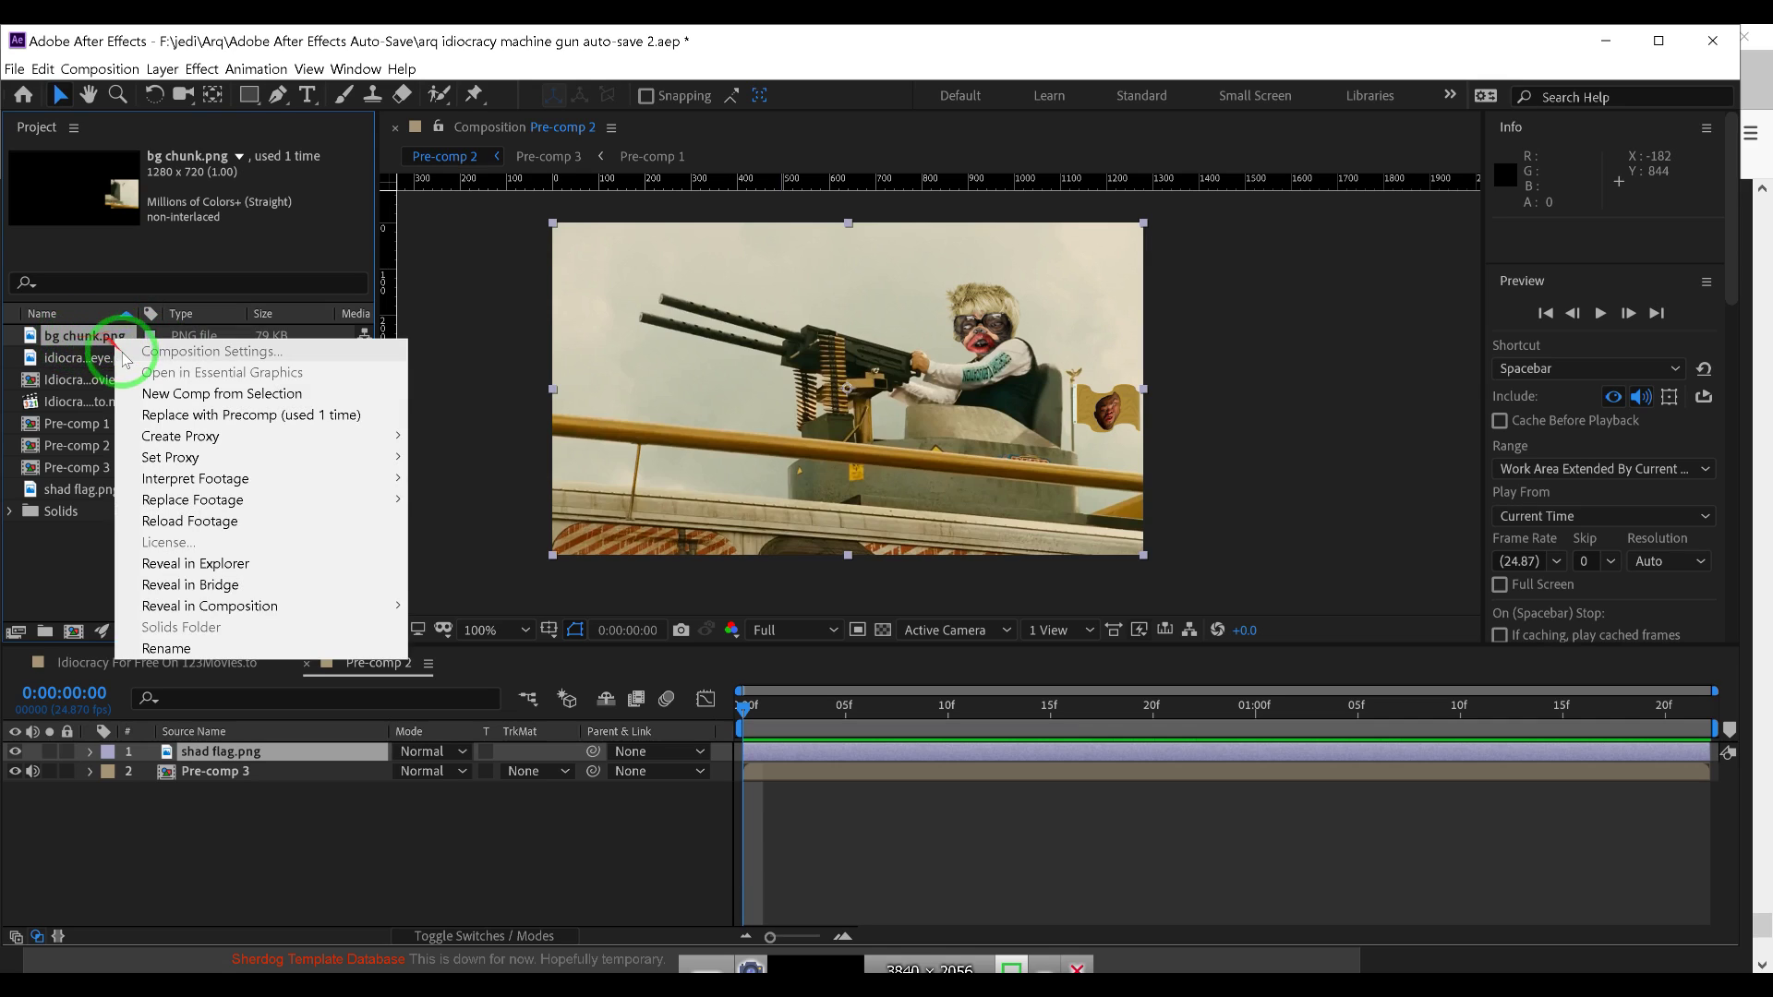
Reveal bg chunk.png in File Explorer and browse into F: › jedi › Arq
click(193, 565)
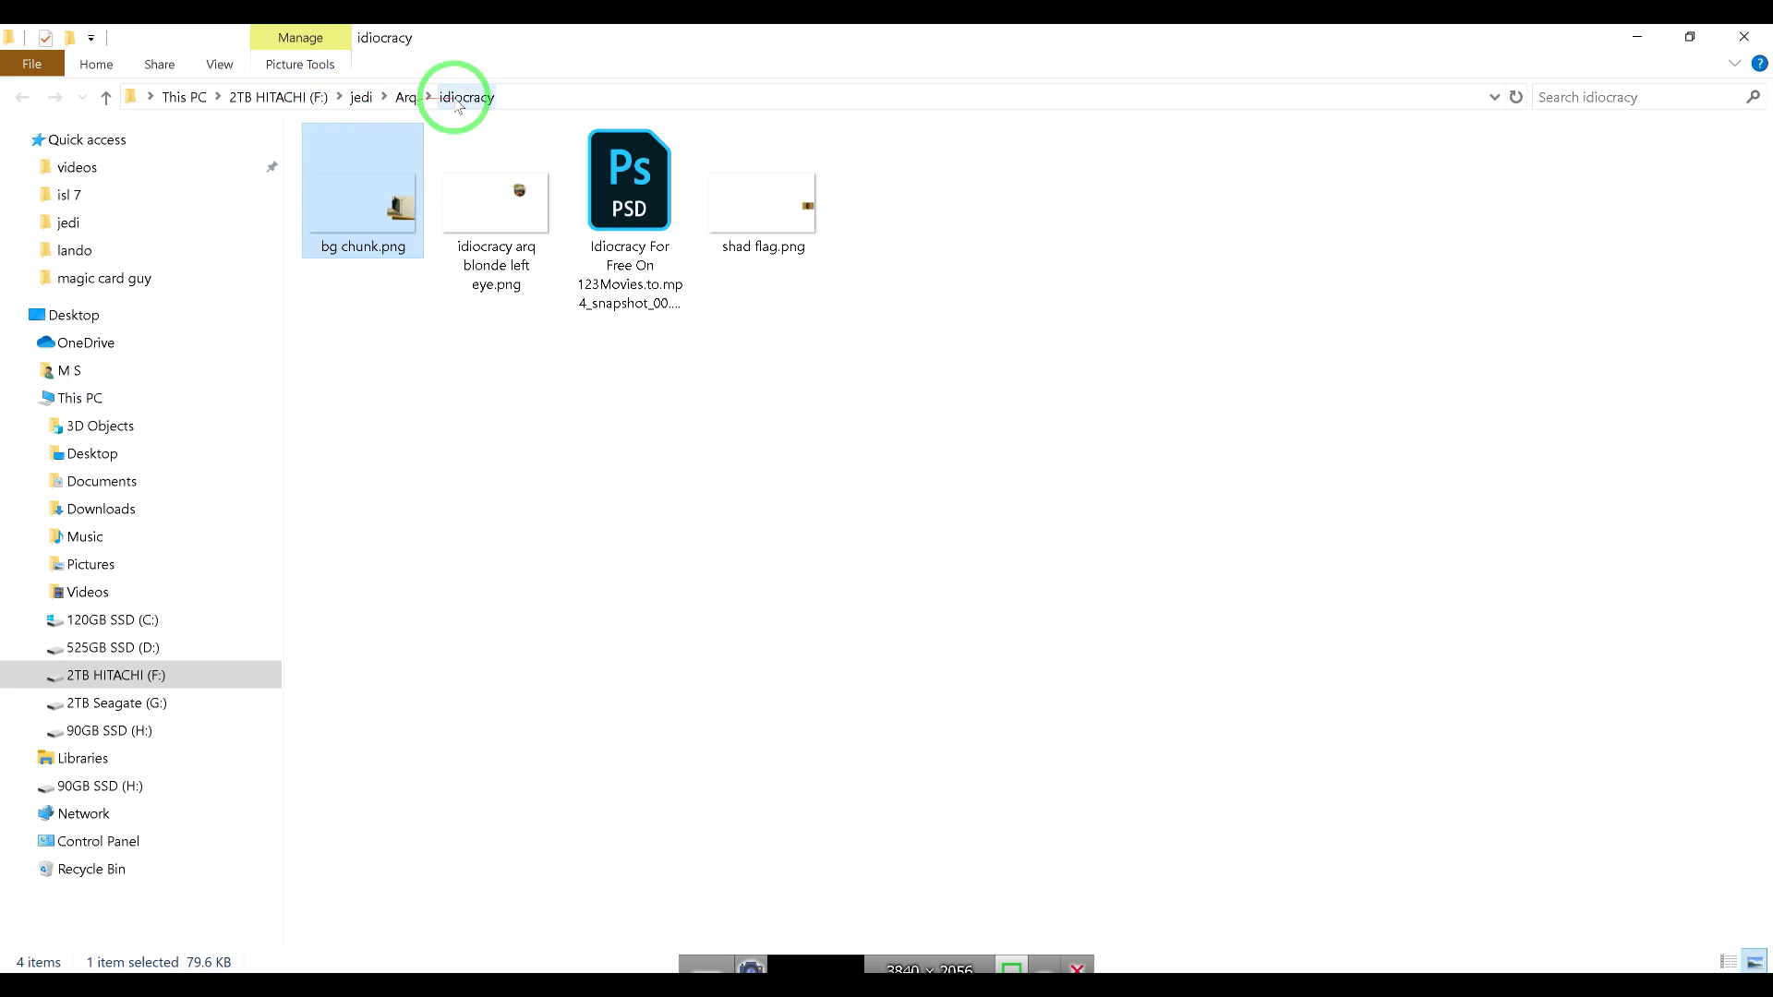
click(39, 675)
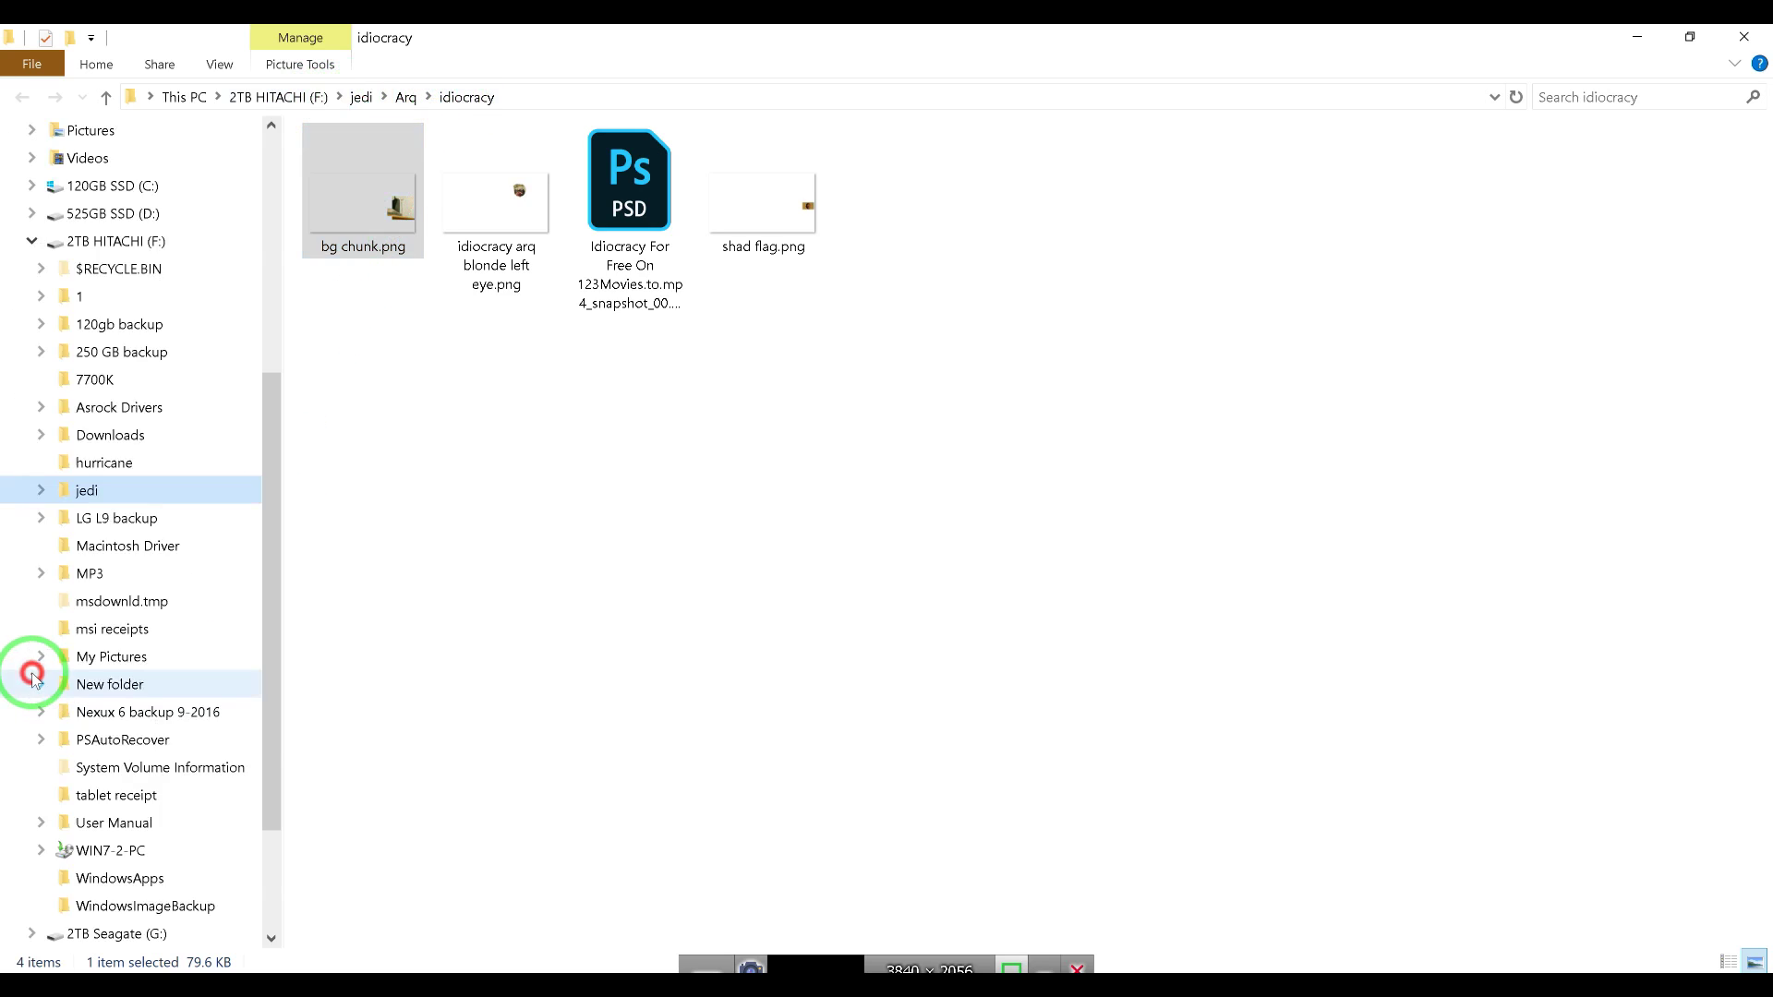
click(40, 491)
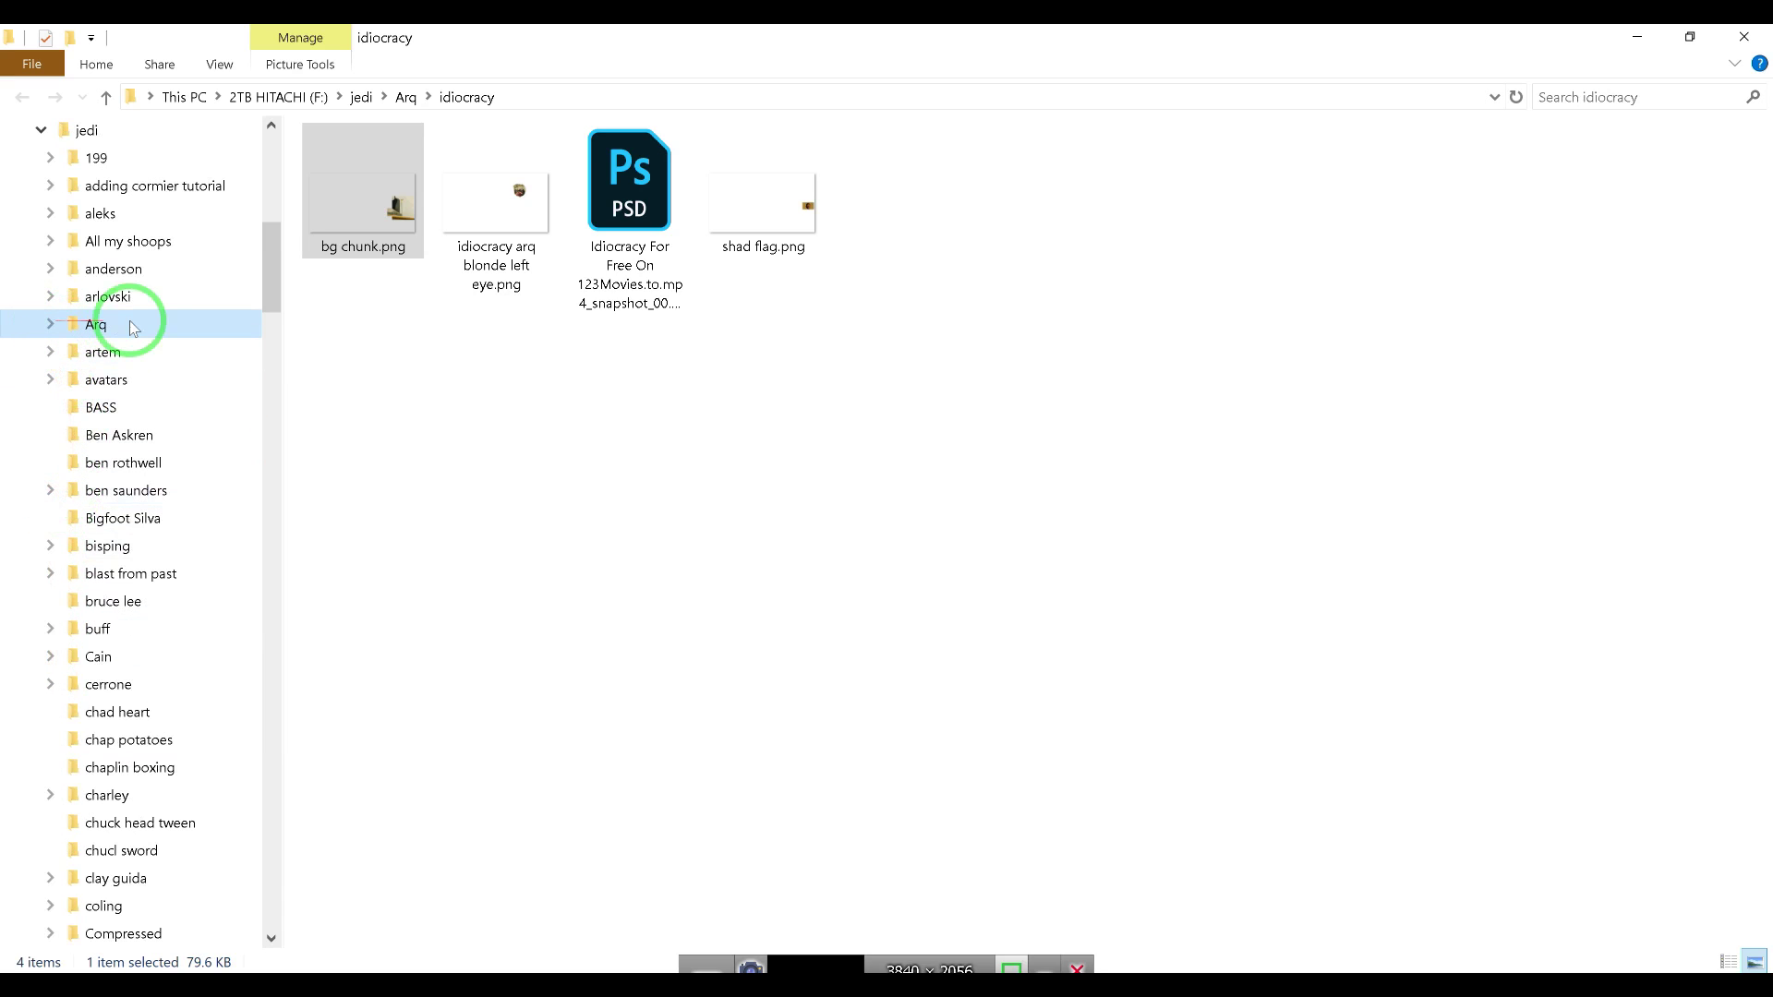
drag(267, 263, 268, 228)
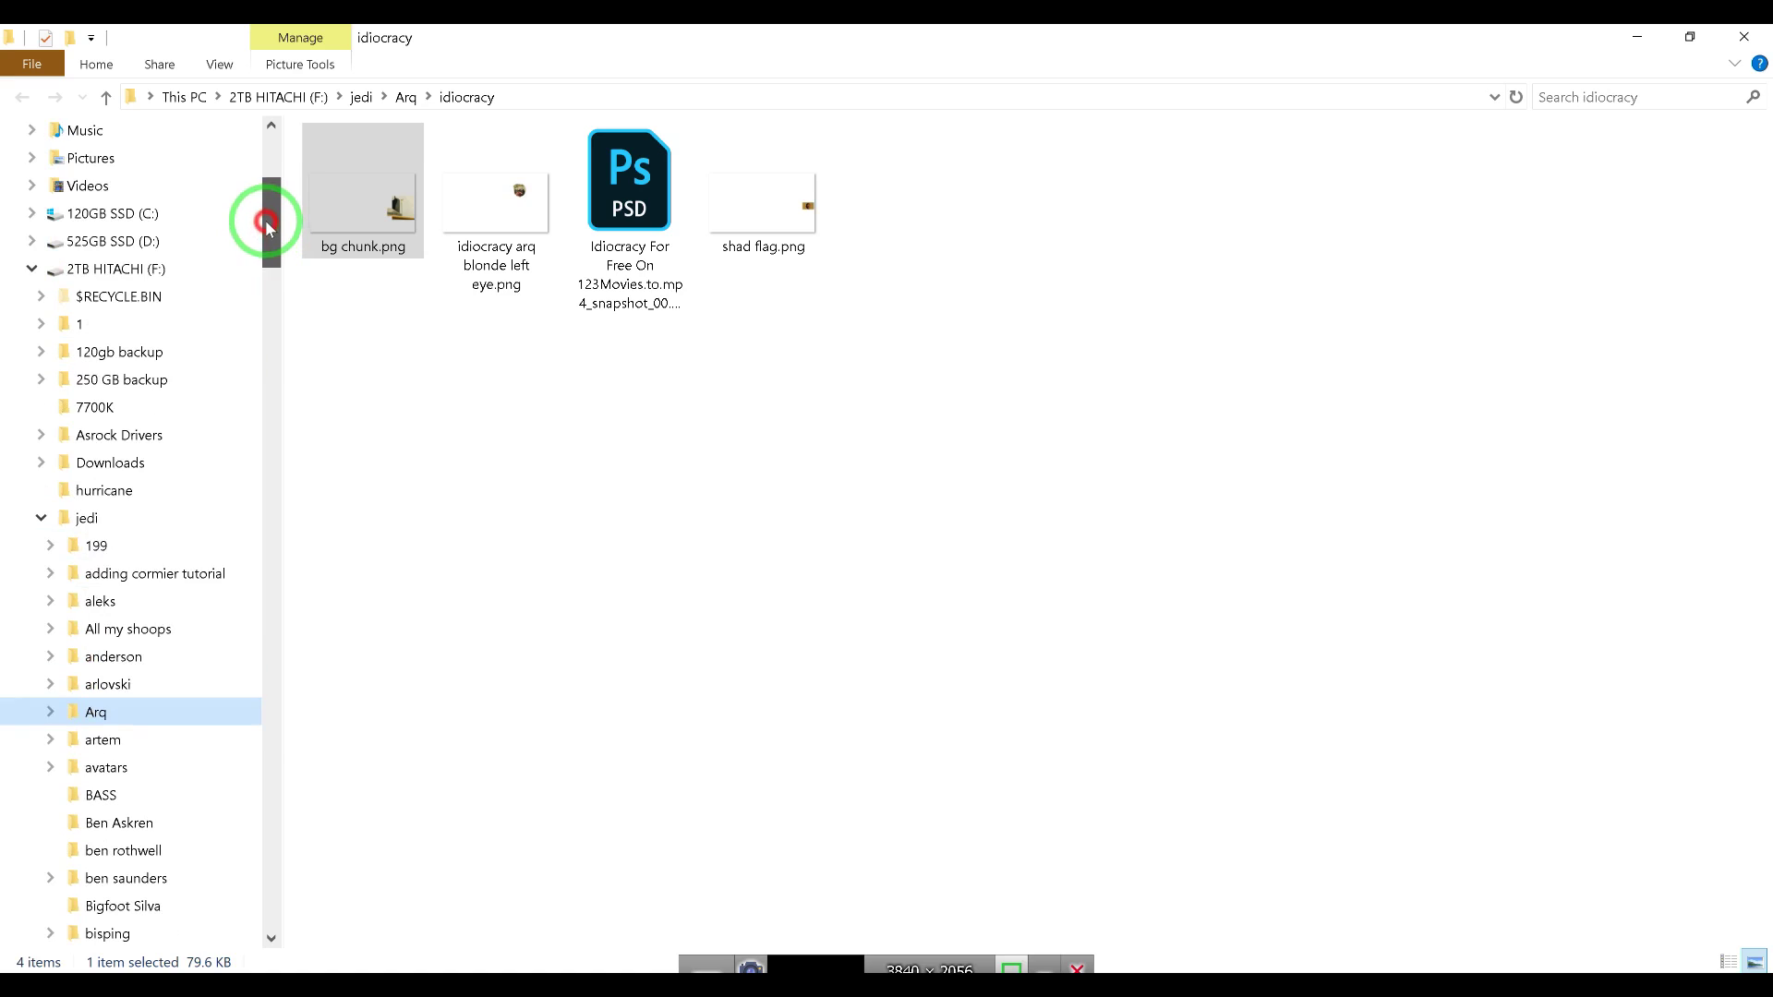
click(152, 268)
click(85, 517)
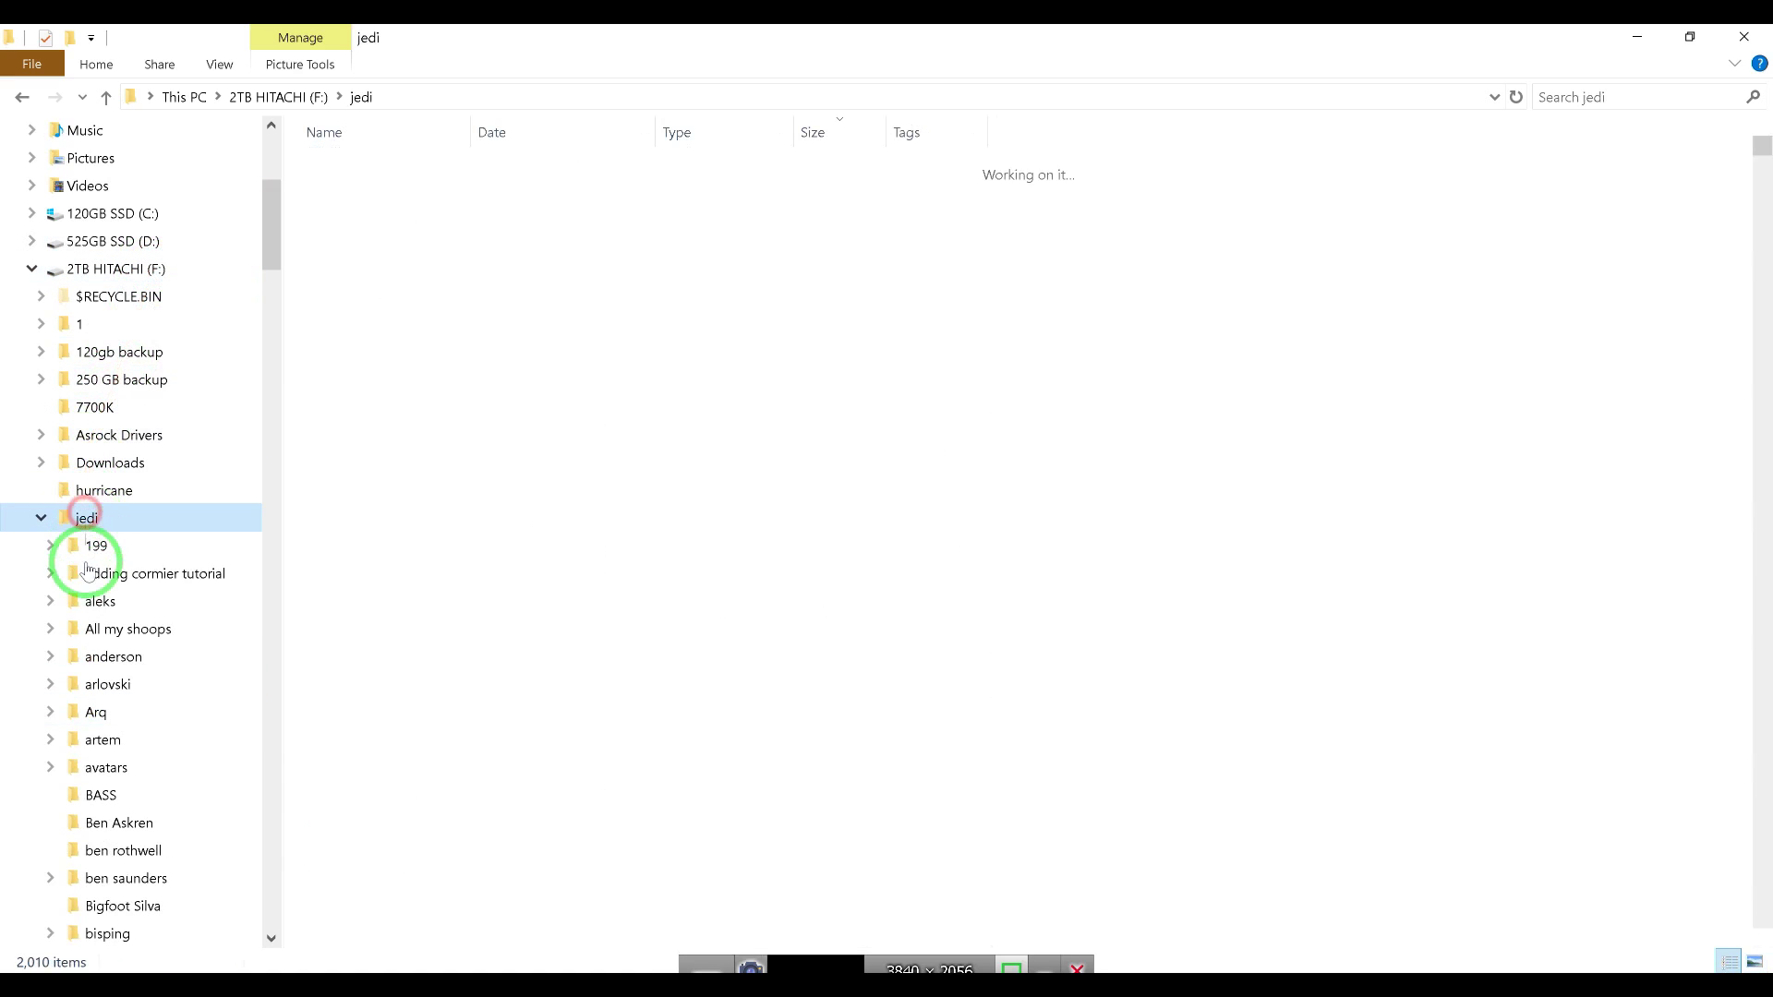
click(92, 712)
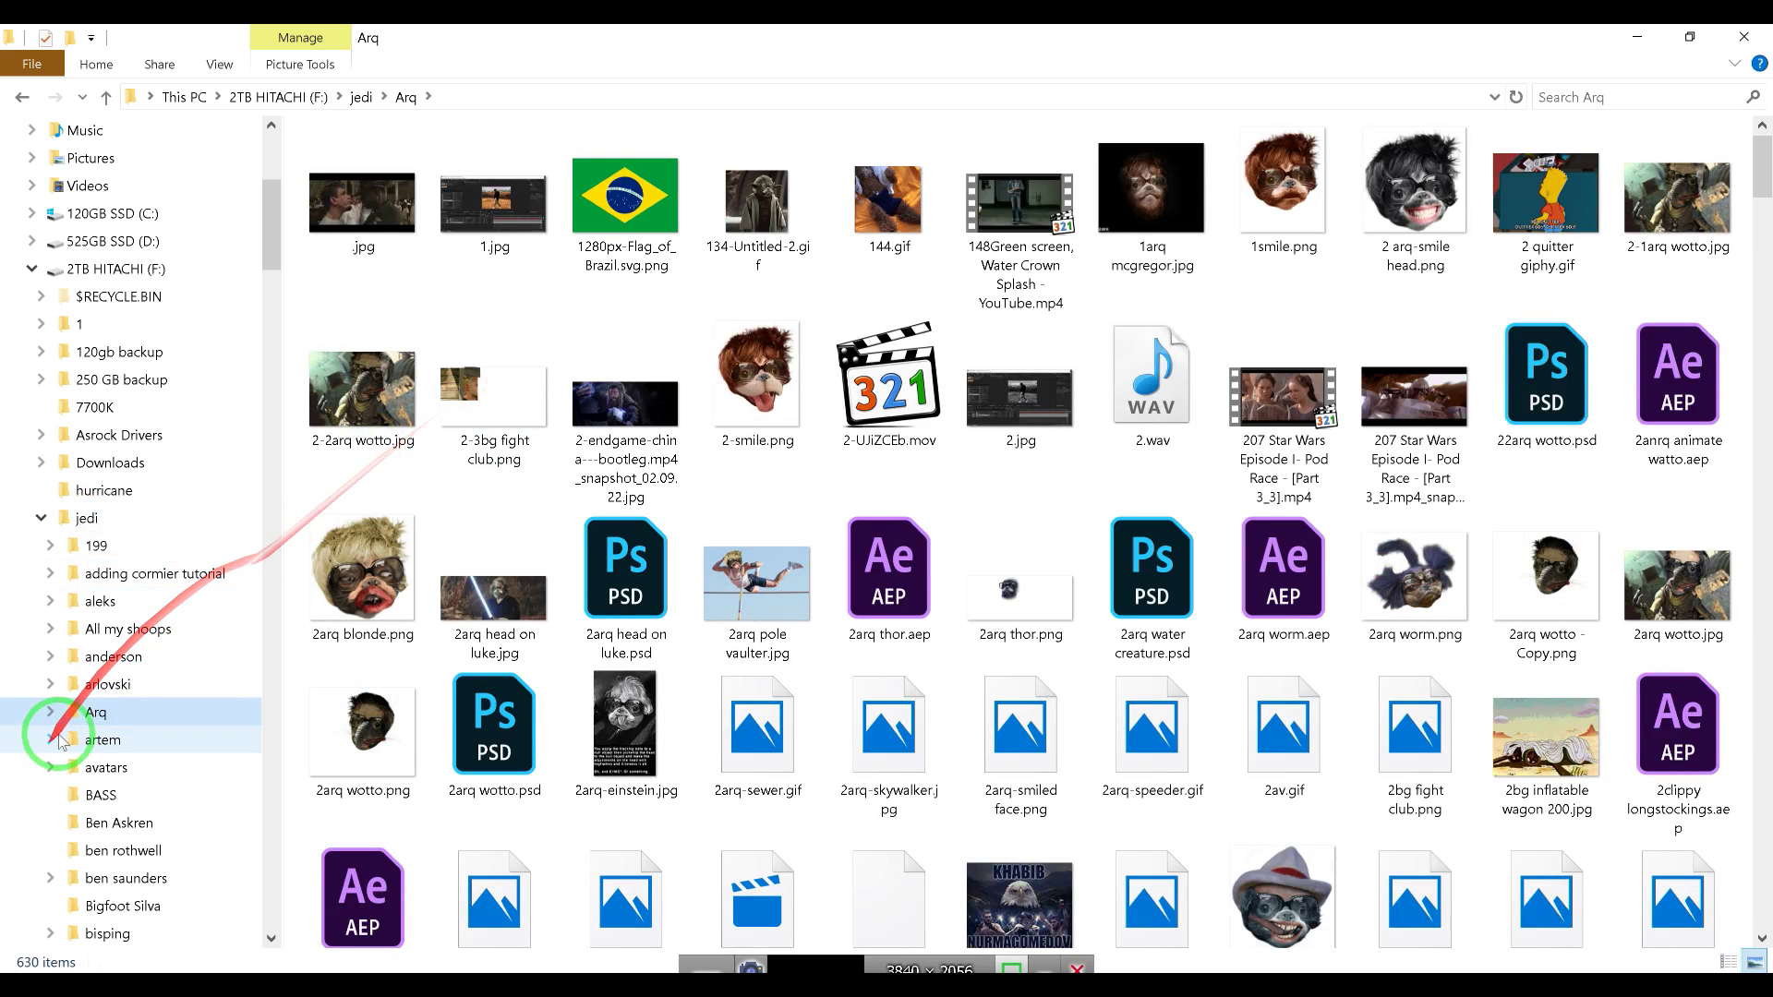
Locate the idiocracy folder under Arq in the folder tree, then return to After Effects
click(23, 99)
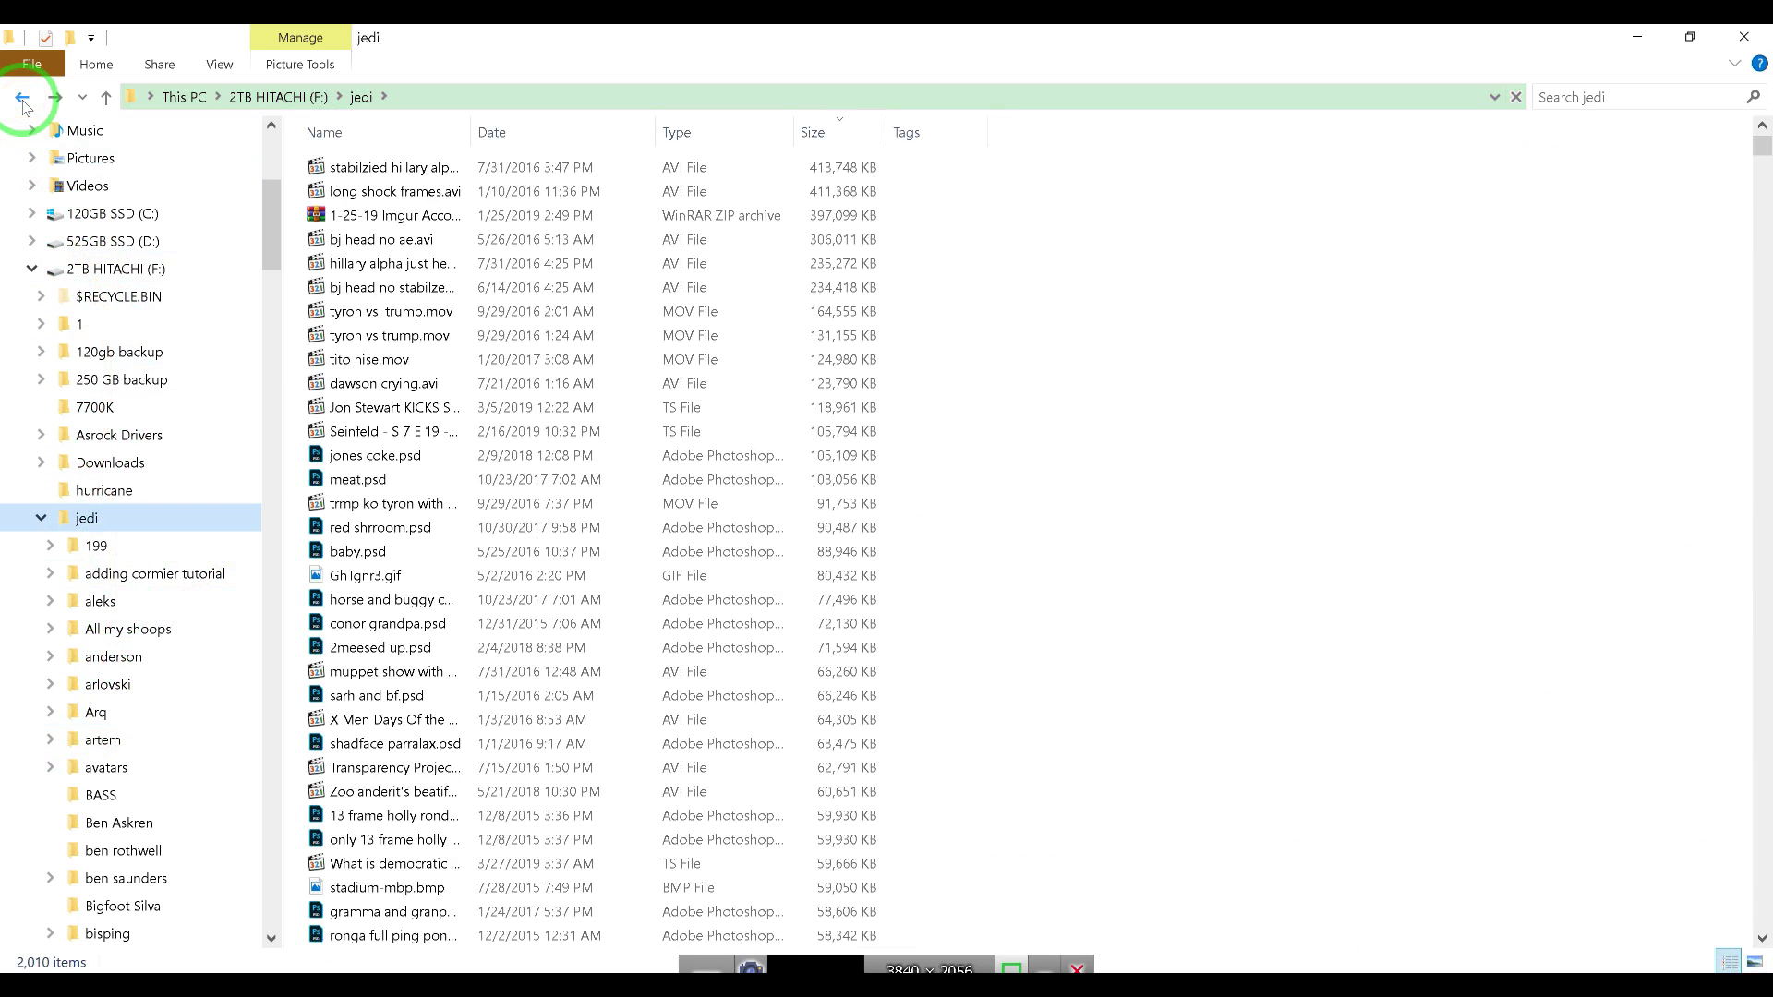
click(22, 99)
click(22, 98)
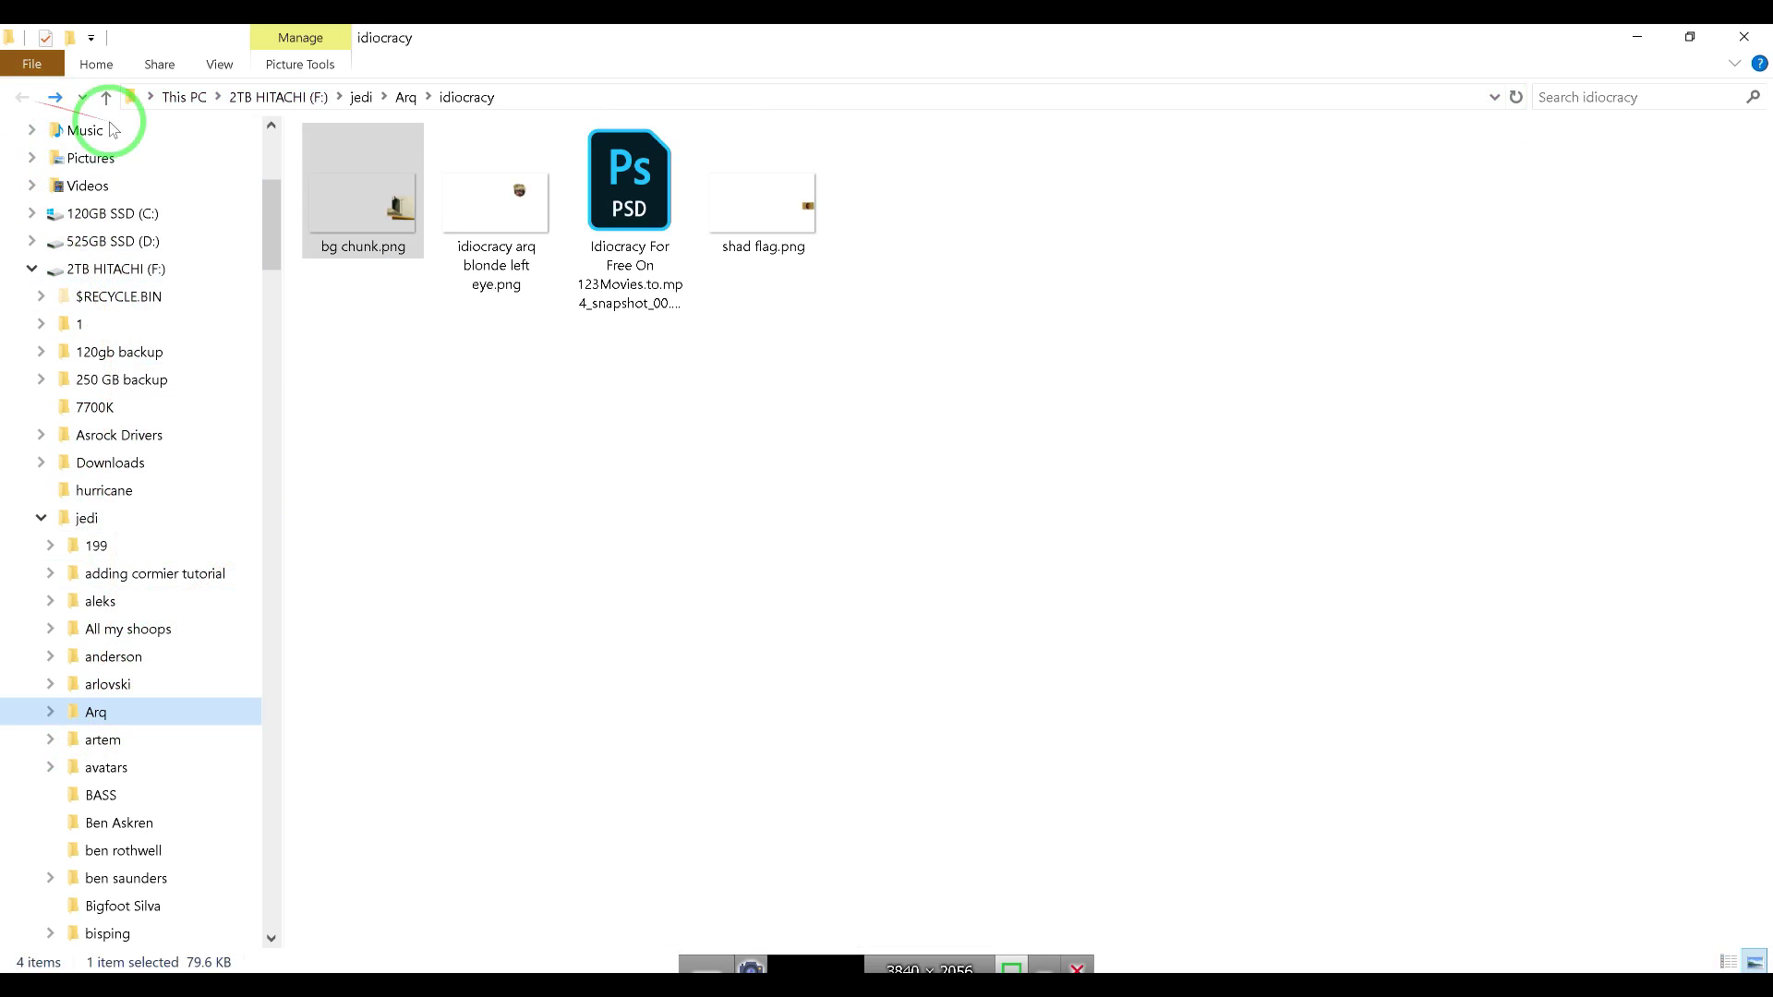
click(63, 717)
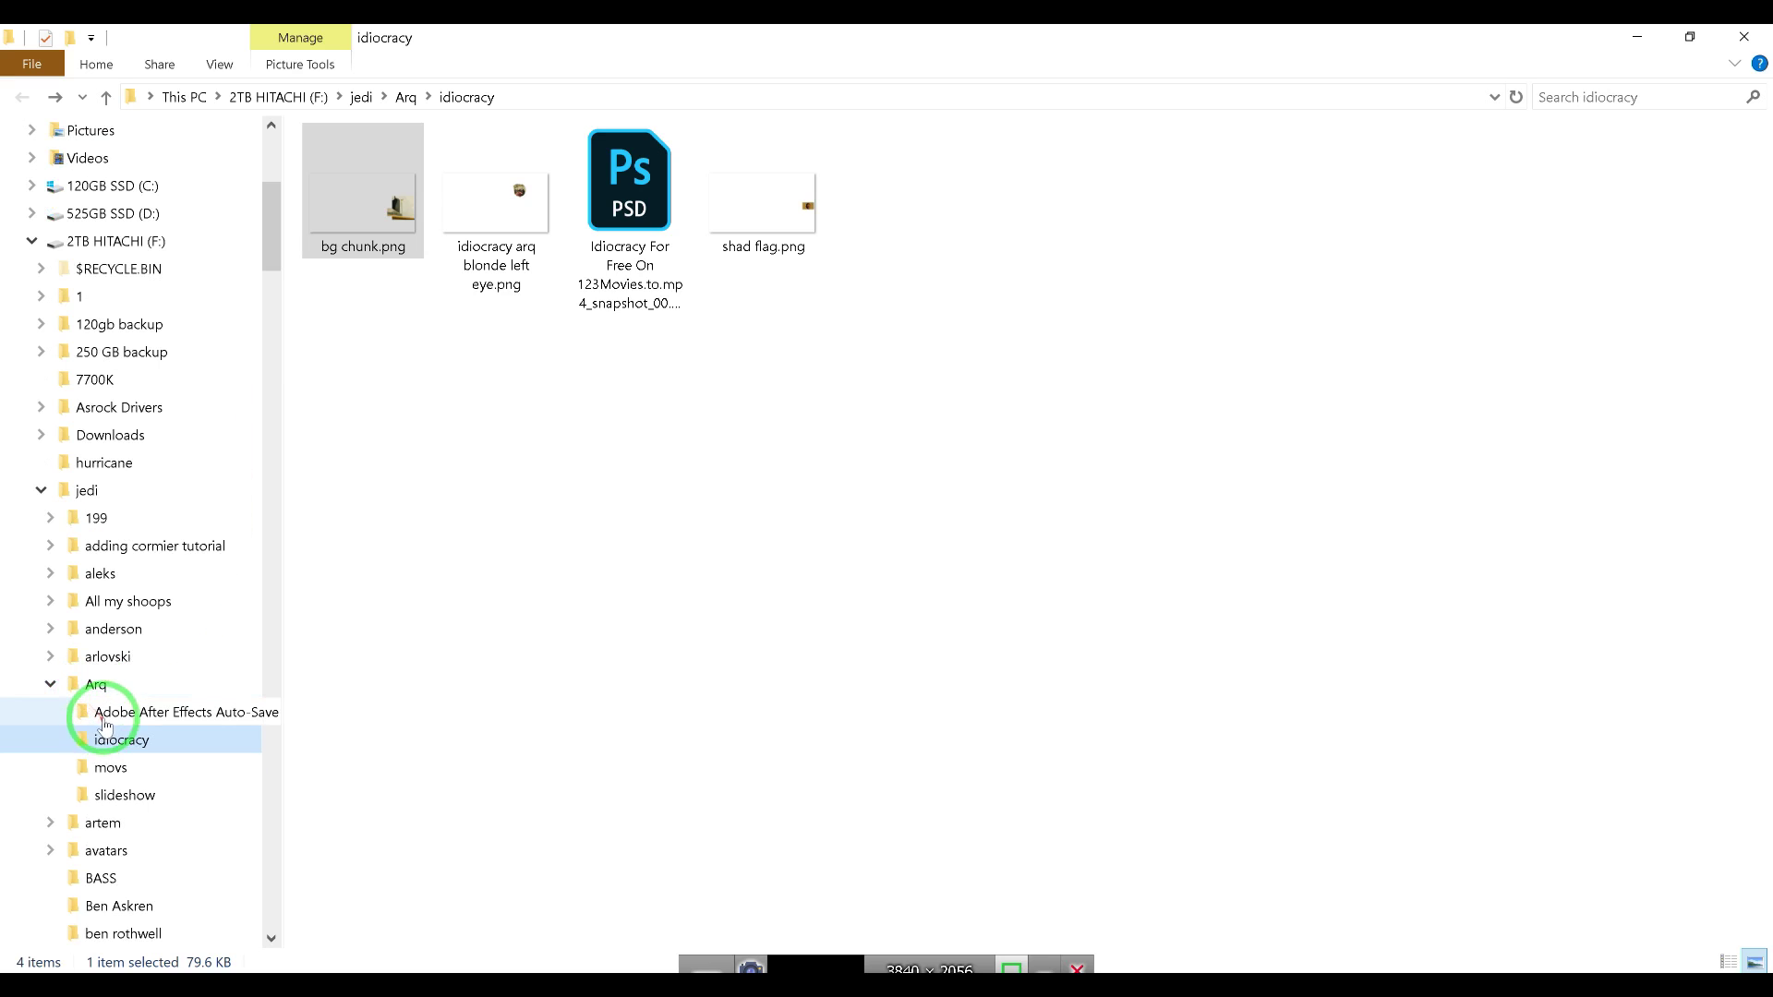
click(130, 741)
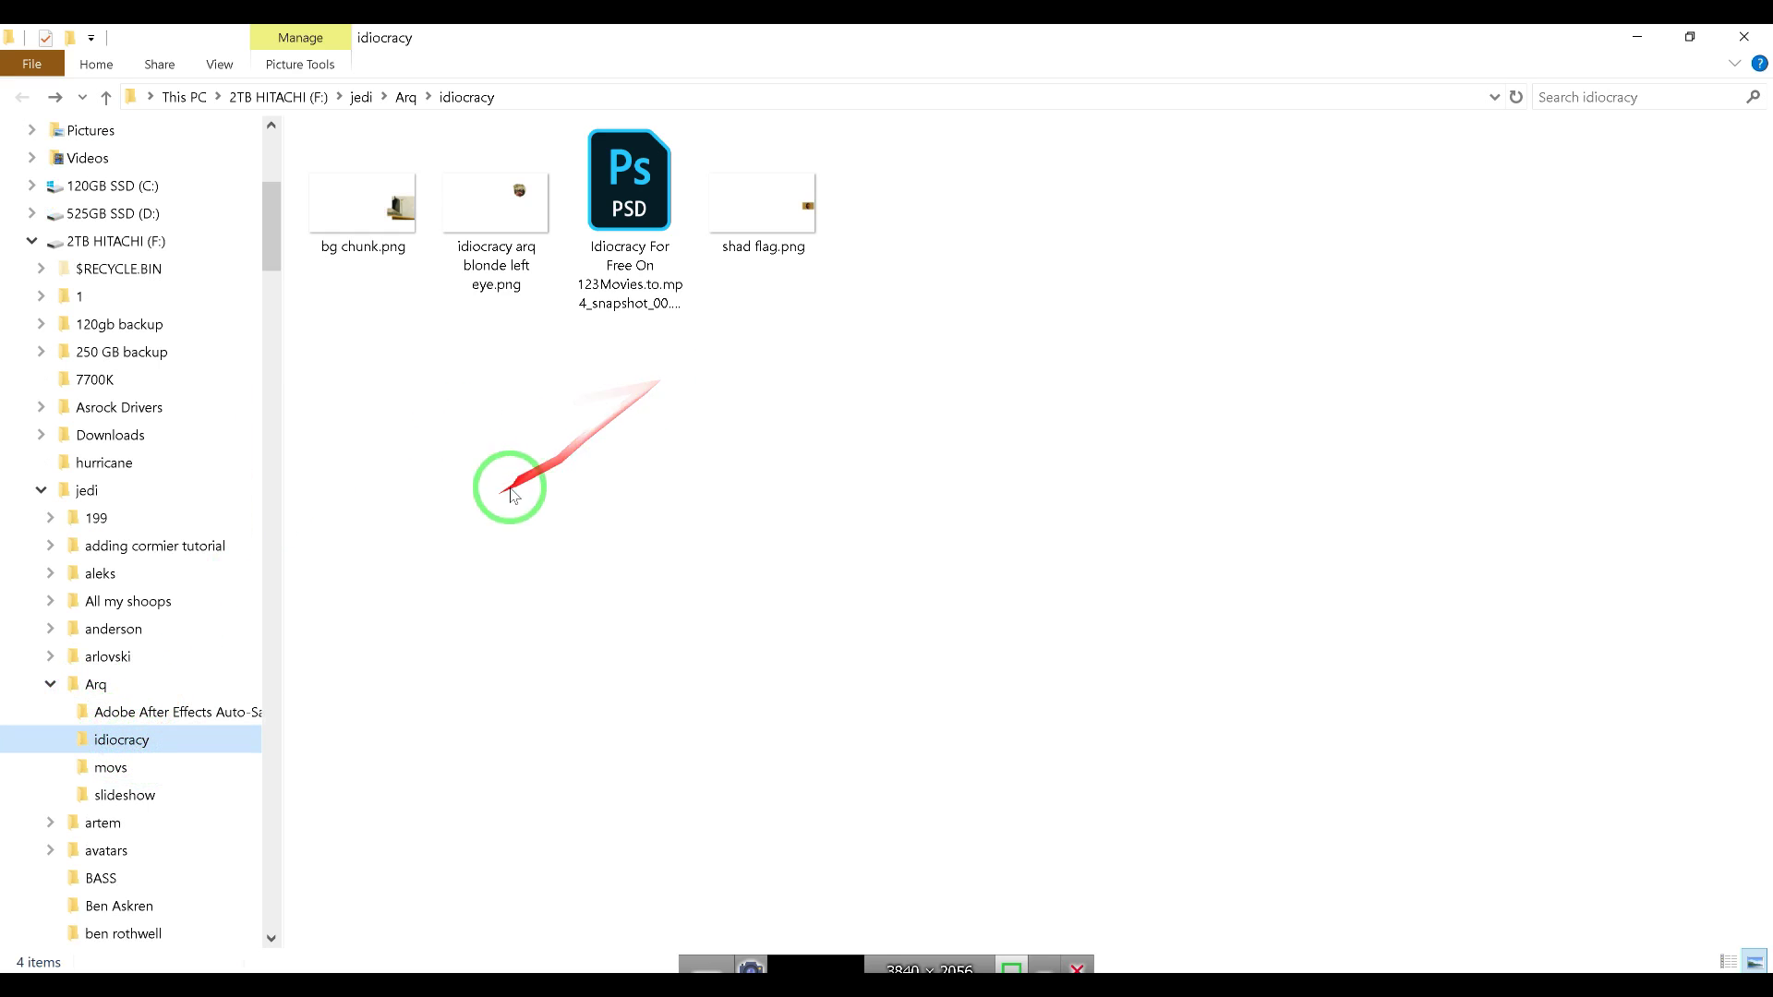
click(559, 969)
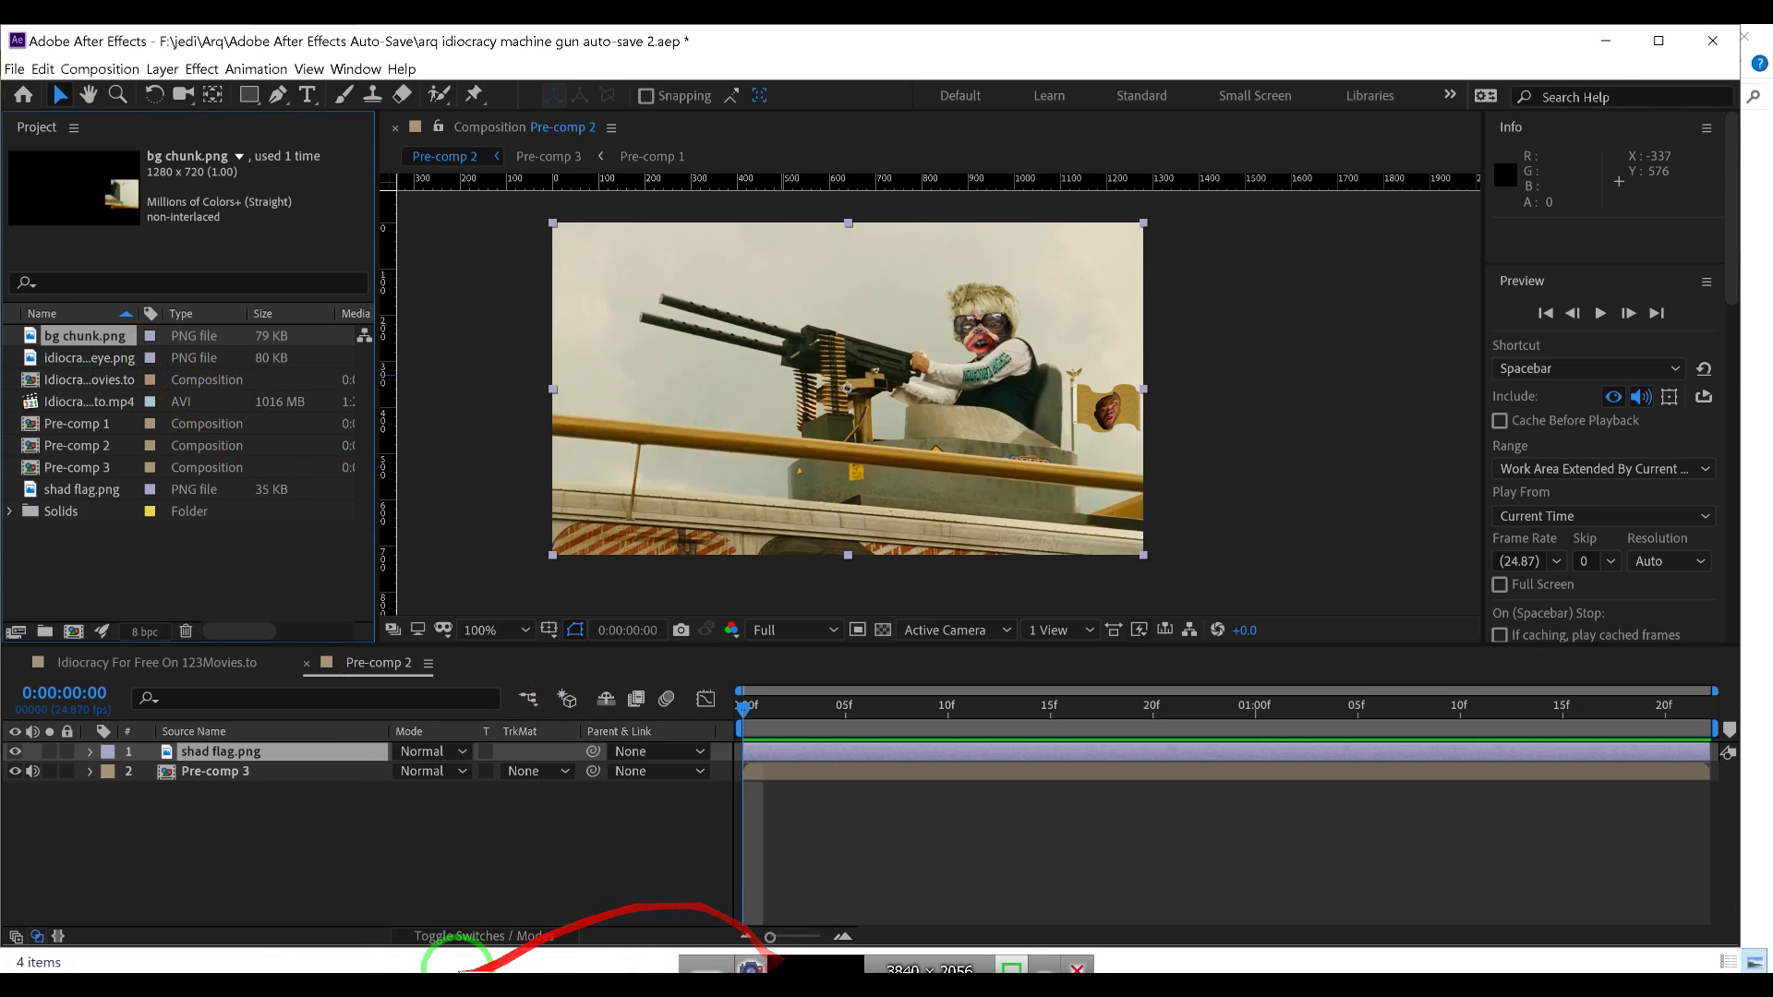
click(108, 358)
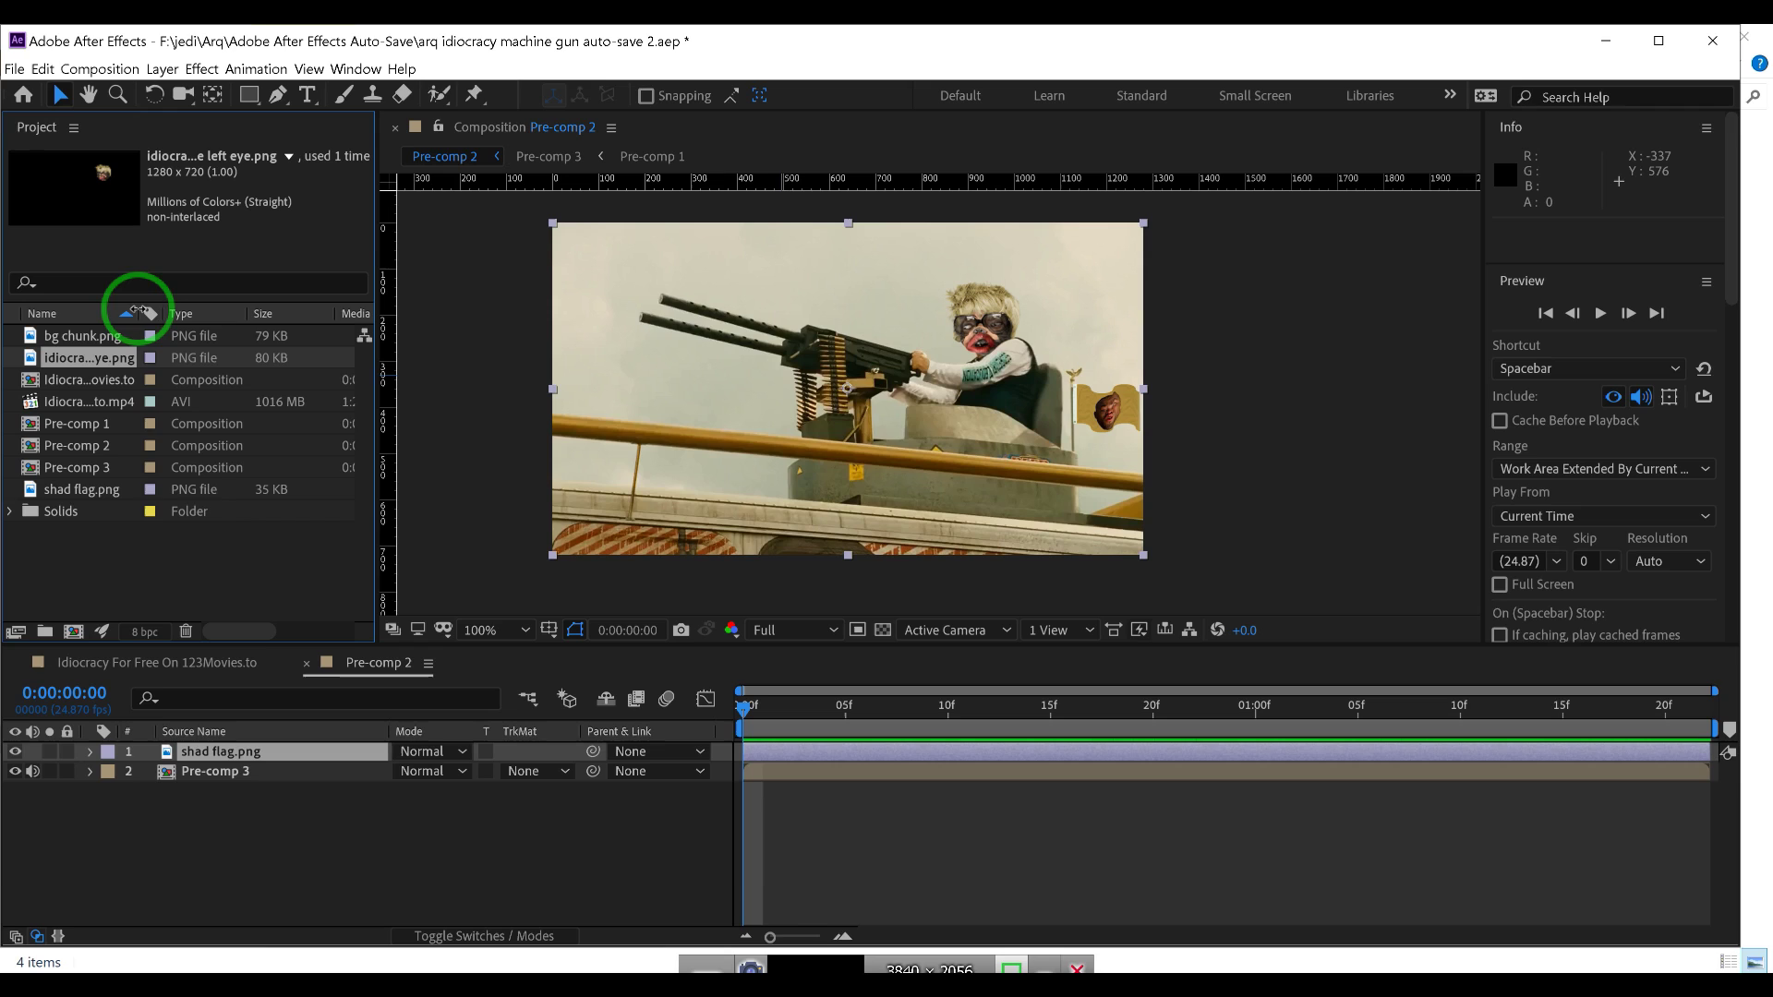
drag(139, 309, 316, 318)
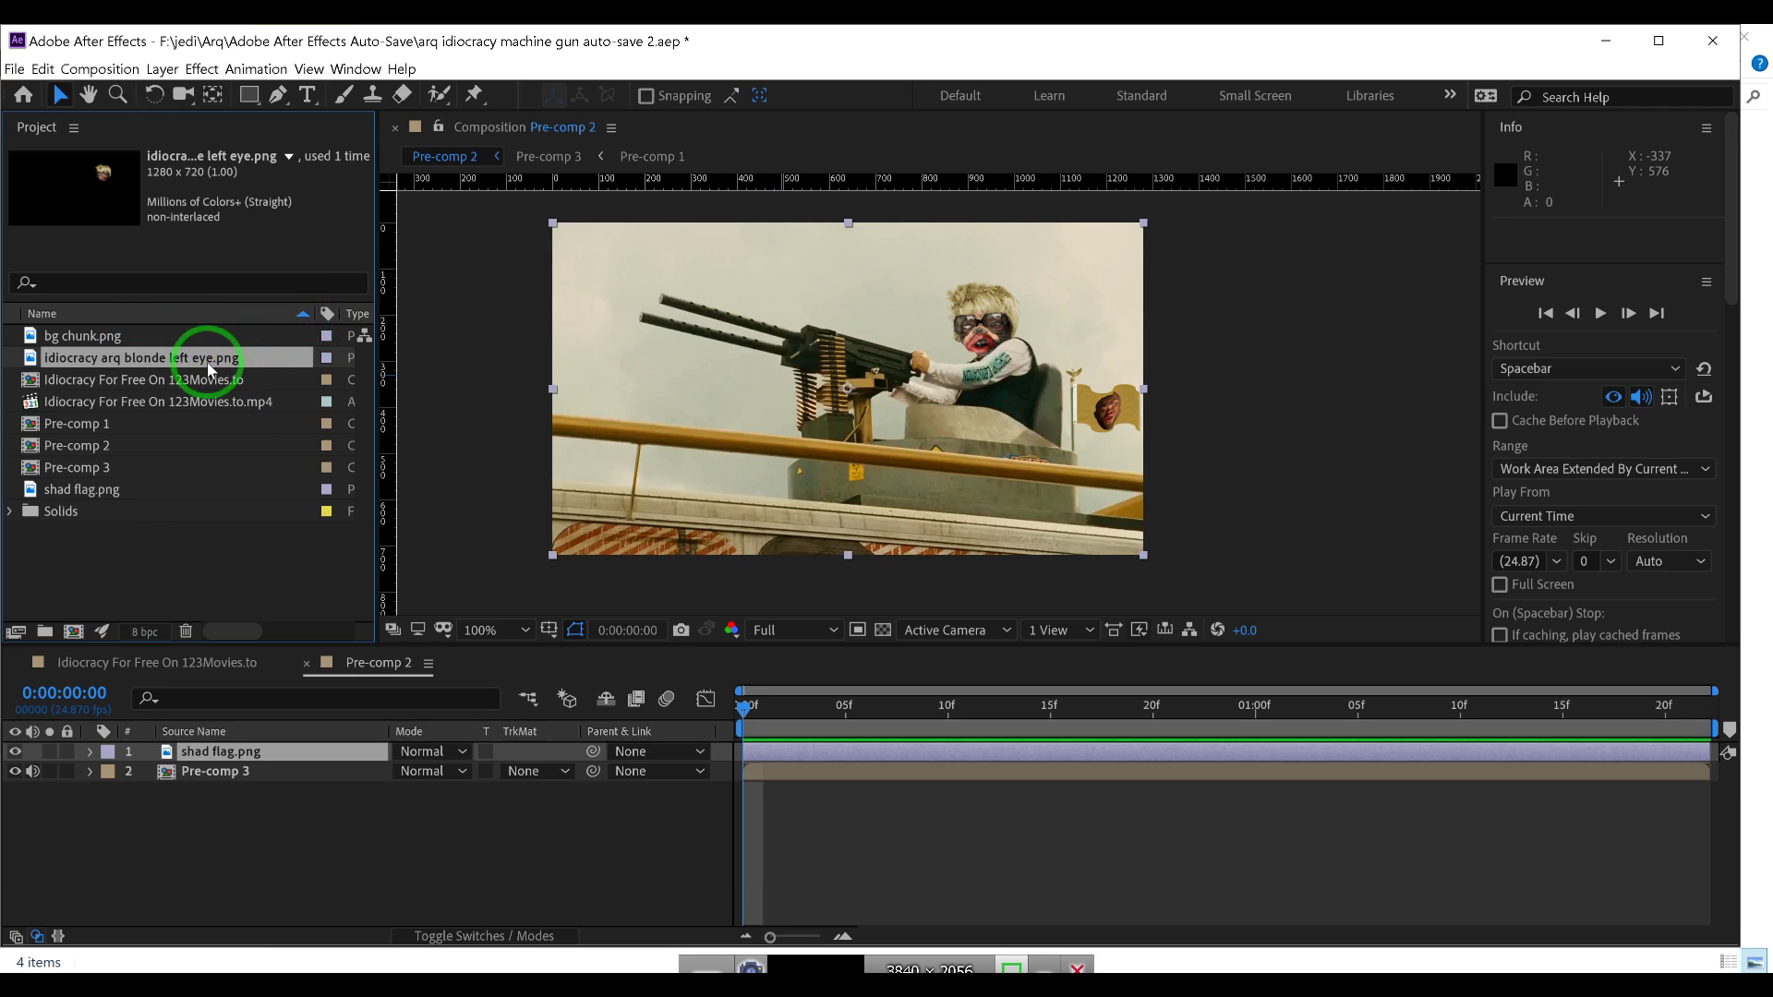
mouse_move(208, 369)
mouse_down()
mouse_move(1001, 355)
mouse_move(1048, 256)
mouse_move(679, 323)
mouse_move(189, 379)
mouse_move(196, 363)
mouse_up()
key(period)
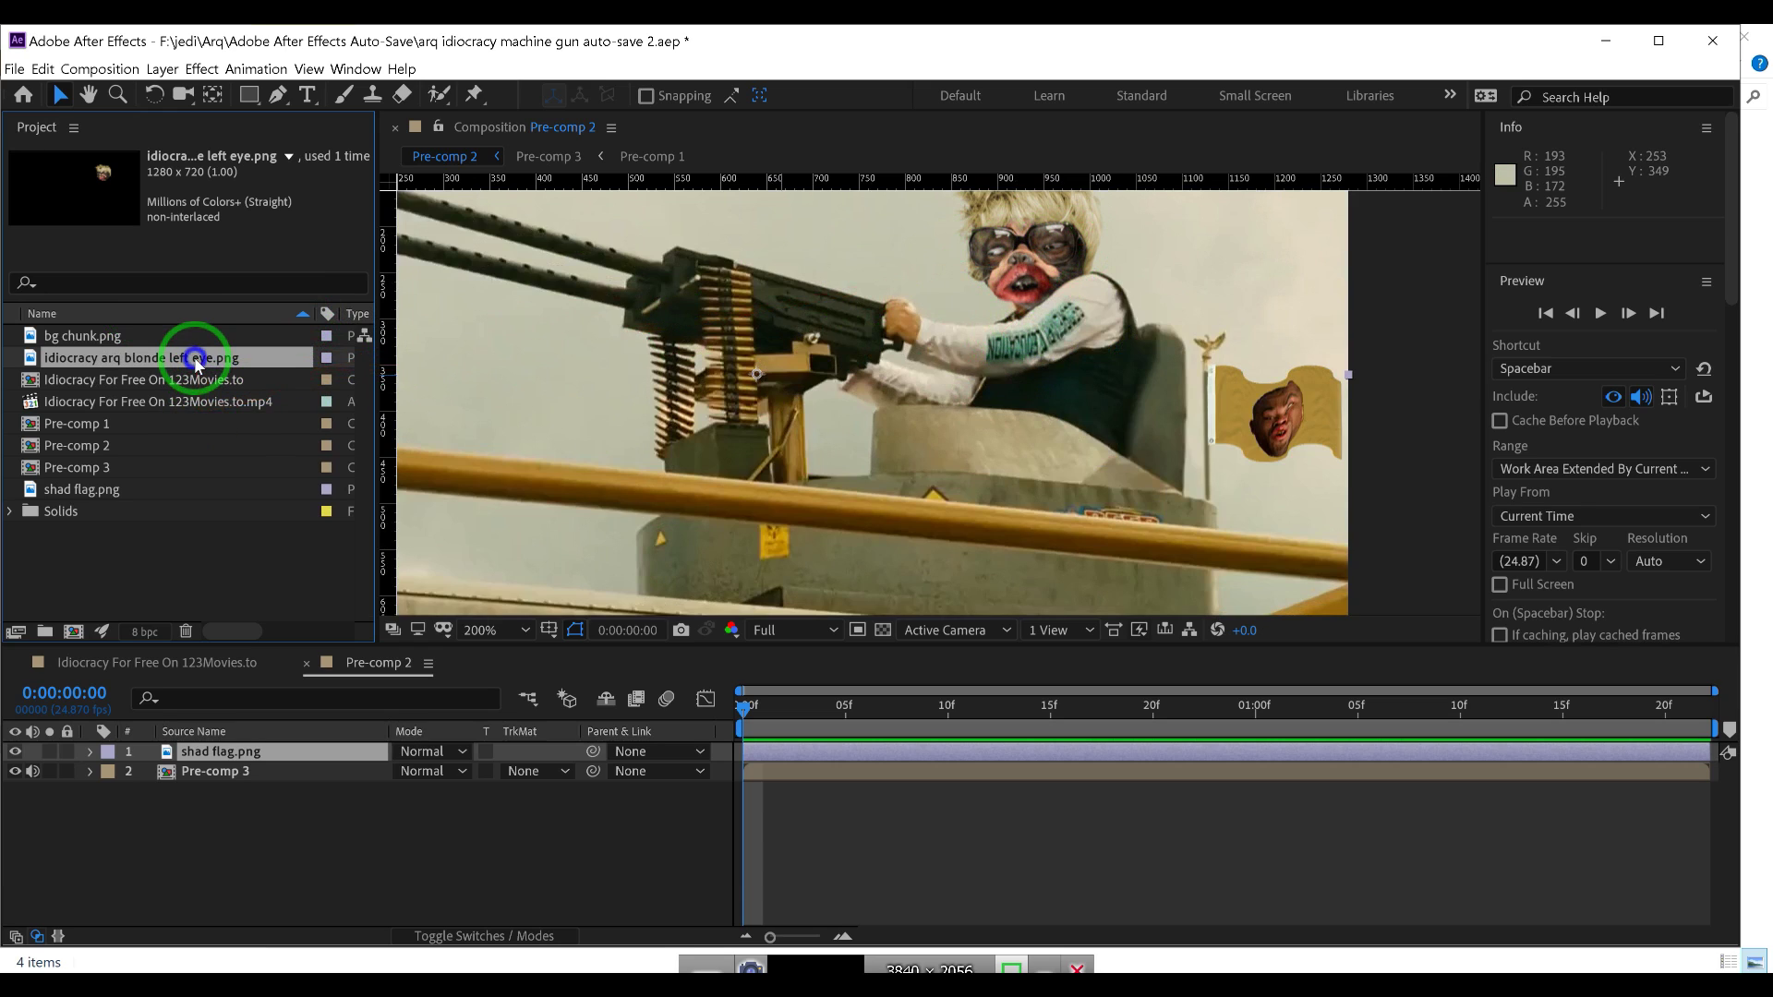
right_click(196, 363)
click(277, 566)
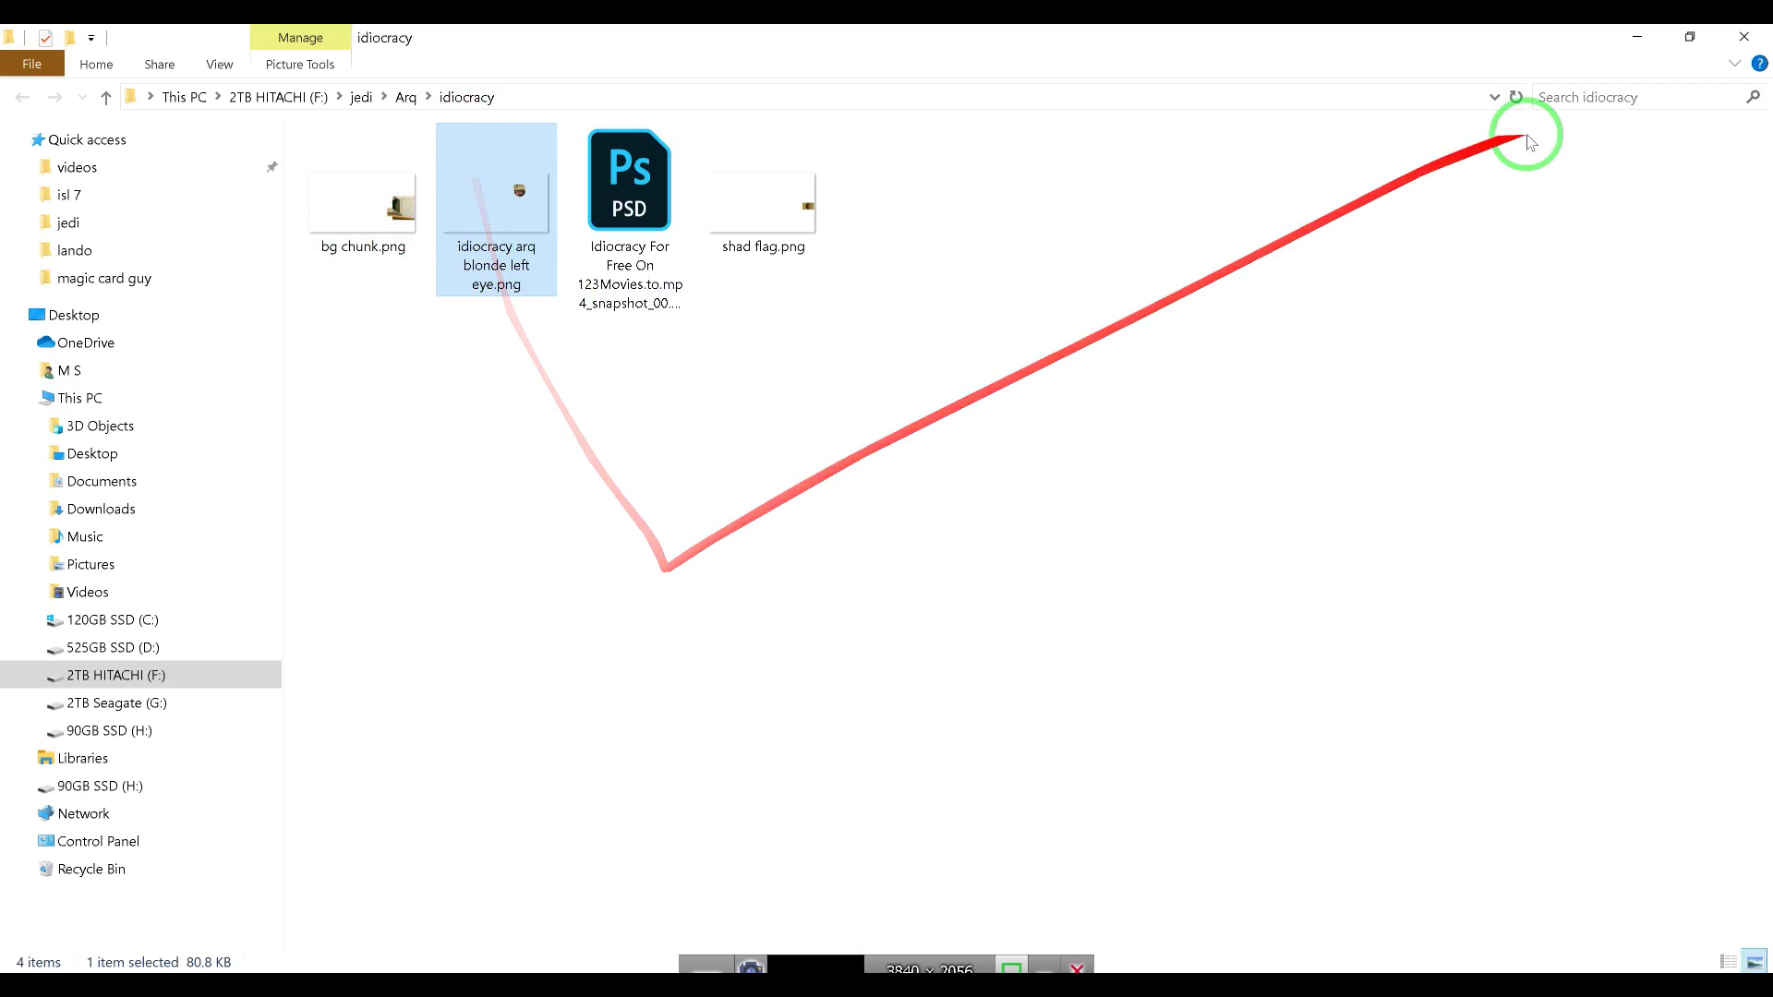
click(1743, 37)
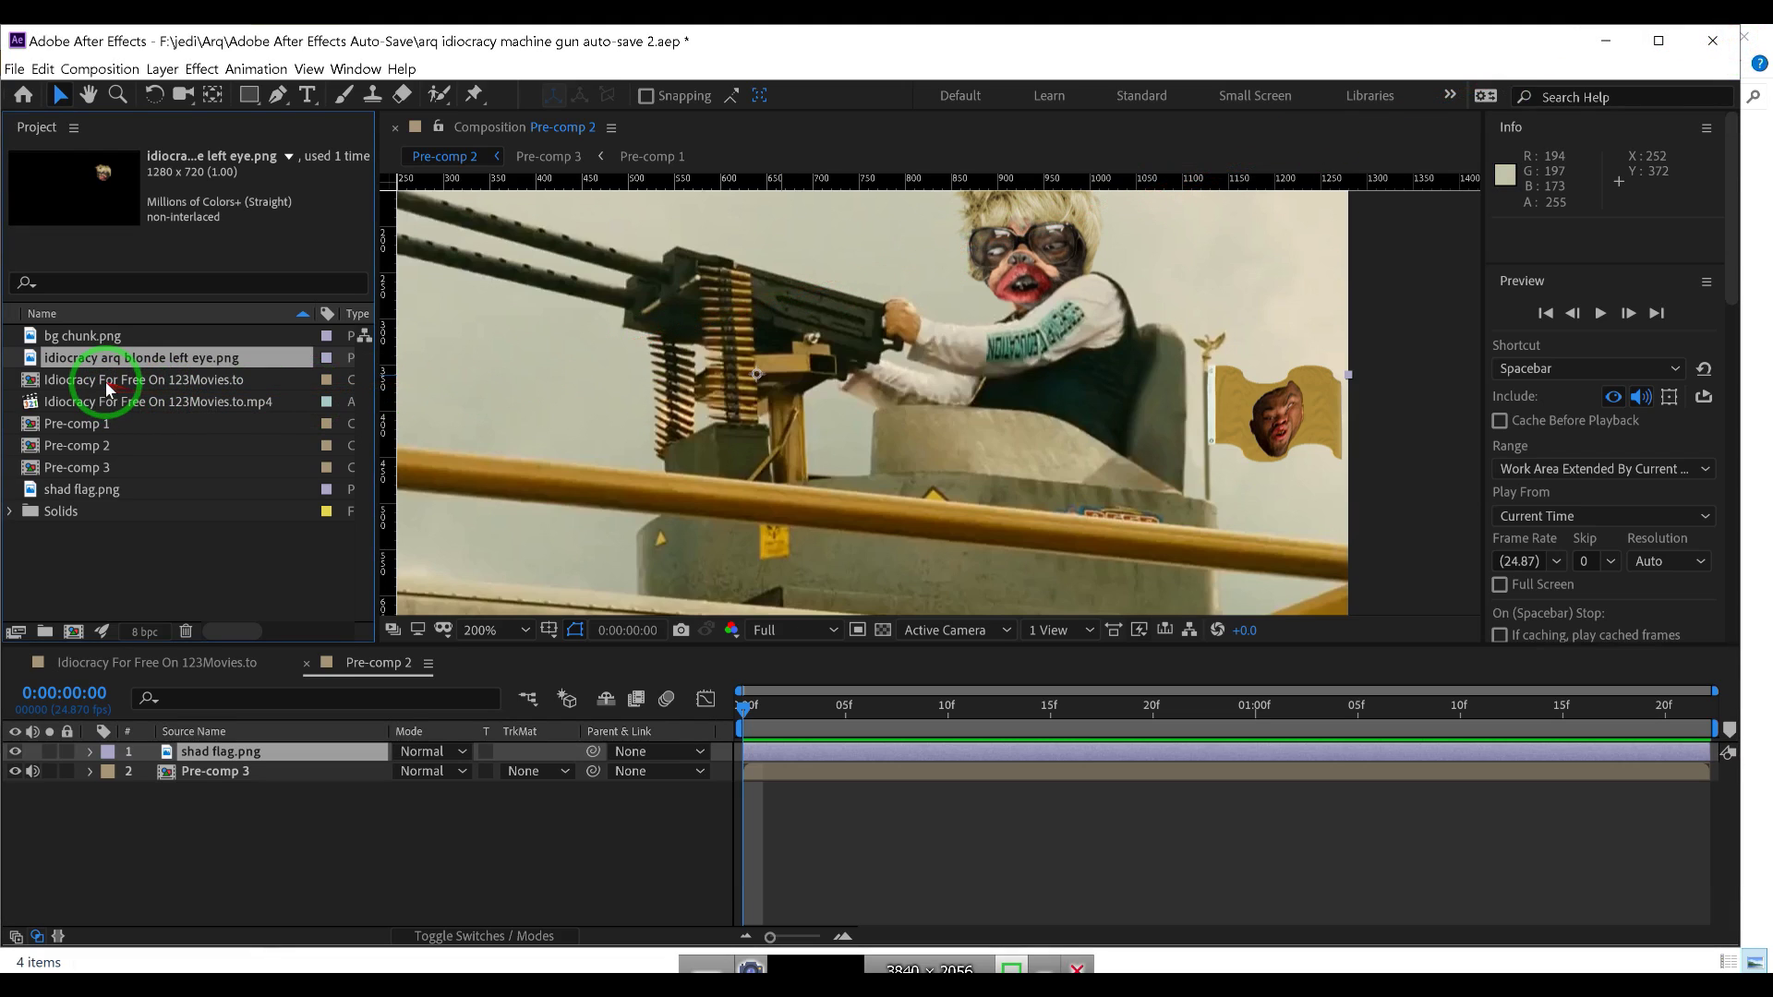
click(118, 403)
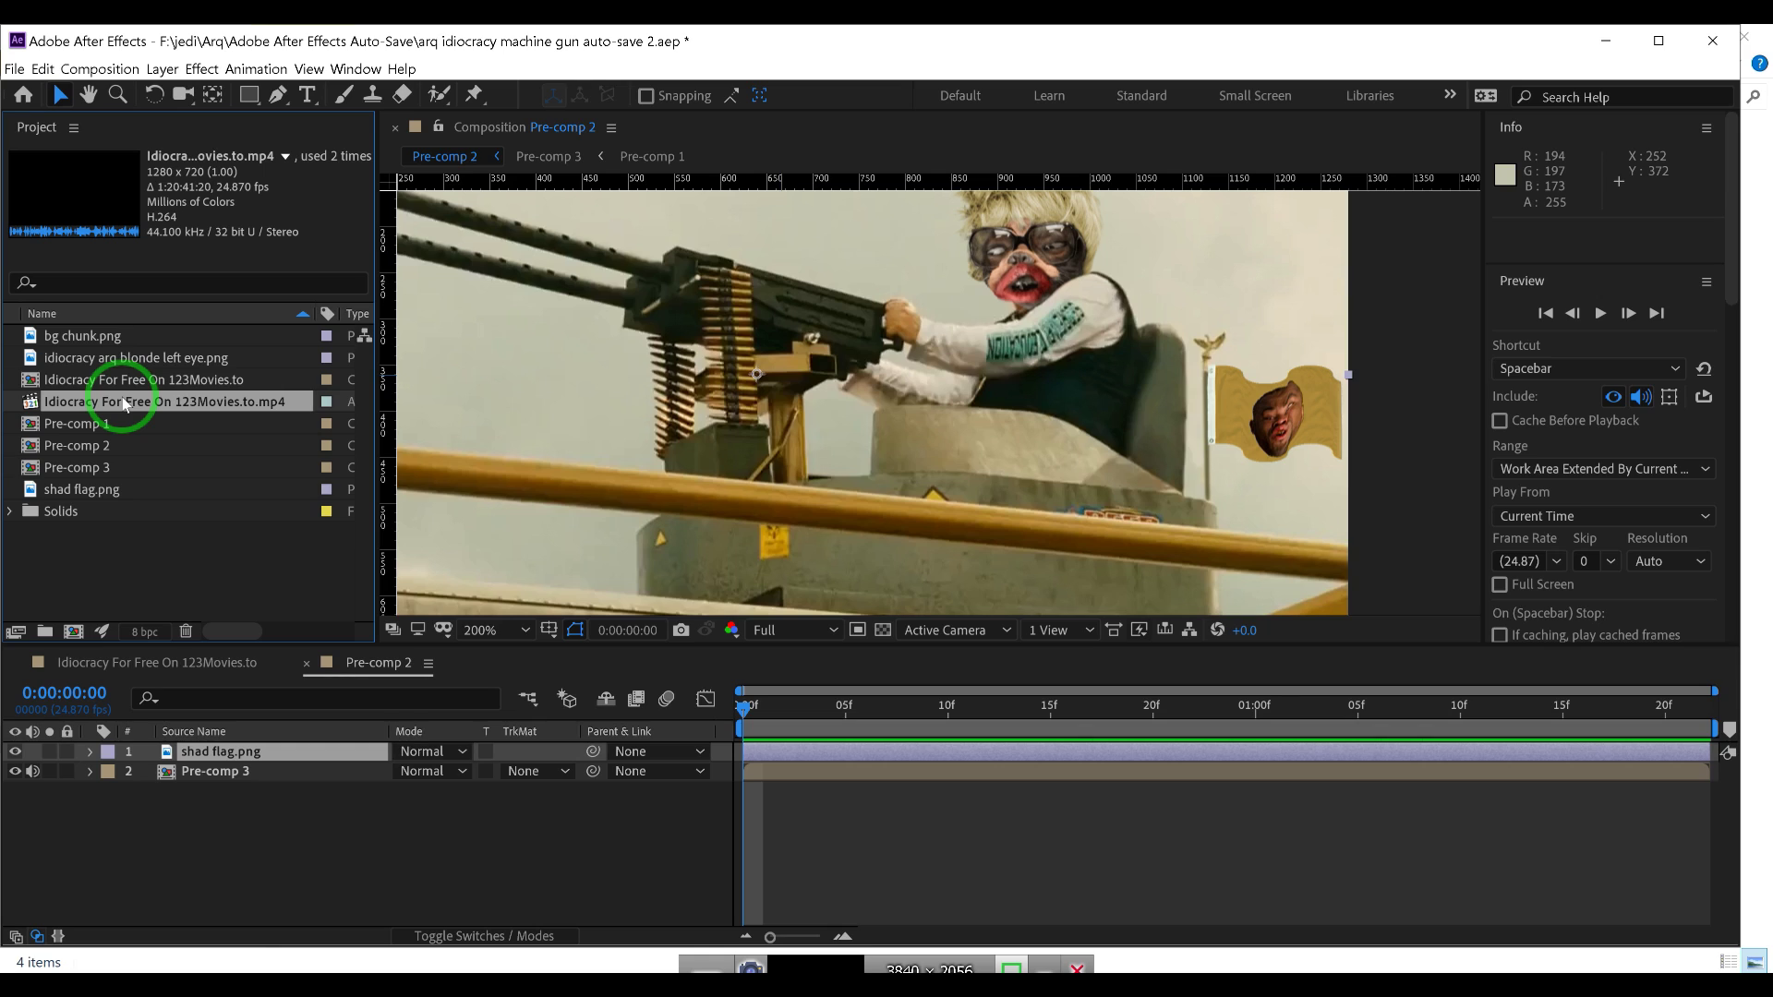
Reveal the Idiocracy mp4 in G: › videos › Movies and cut it, keeping its original name
right_click(185, 409)
click(286, 617)
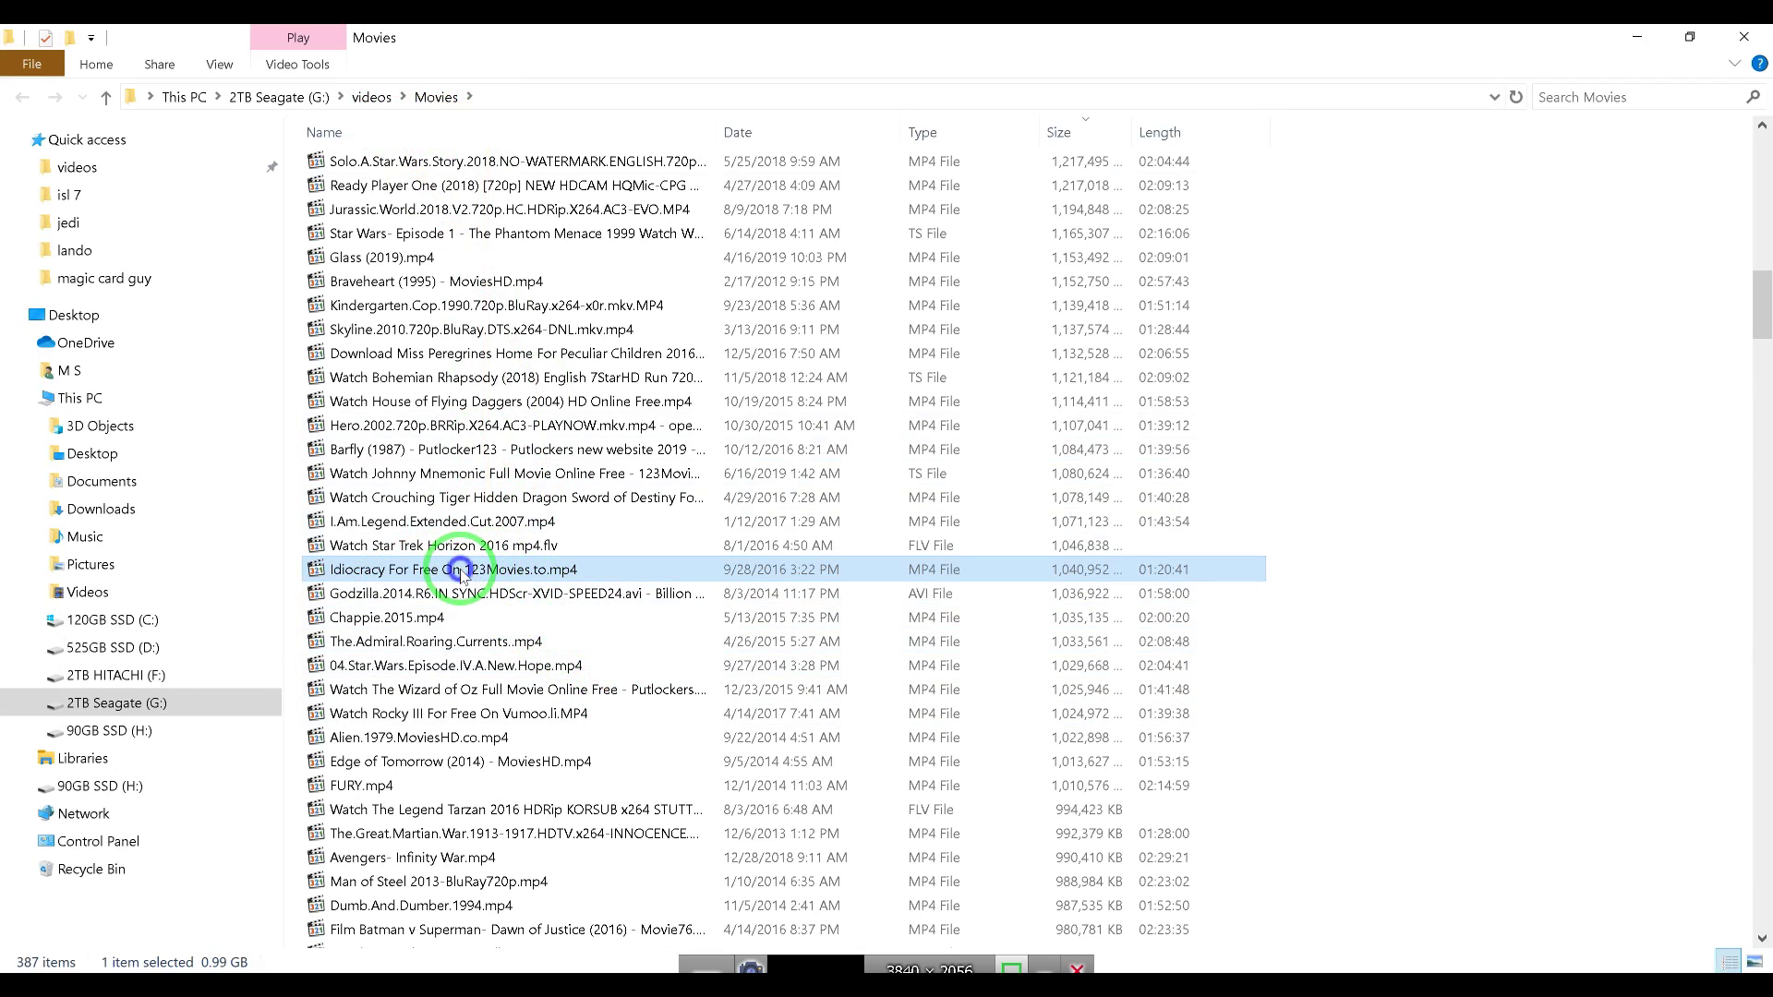
right_click(462, 573)
click(456, 567)
click(436, 568)
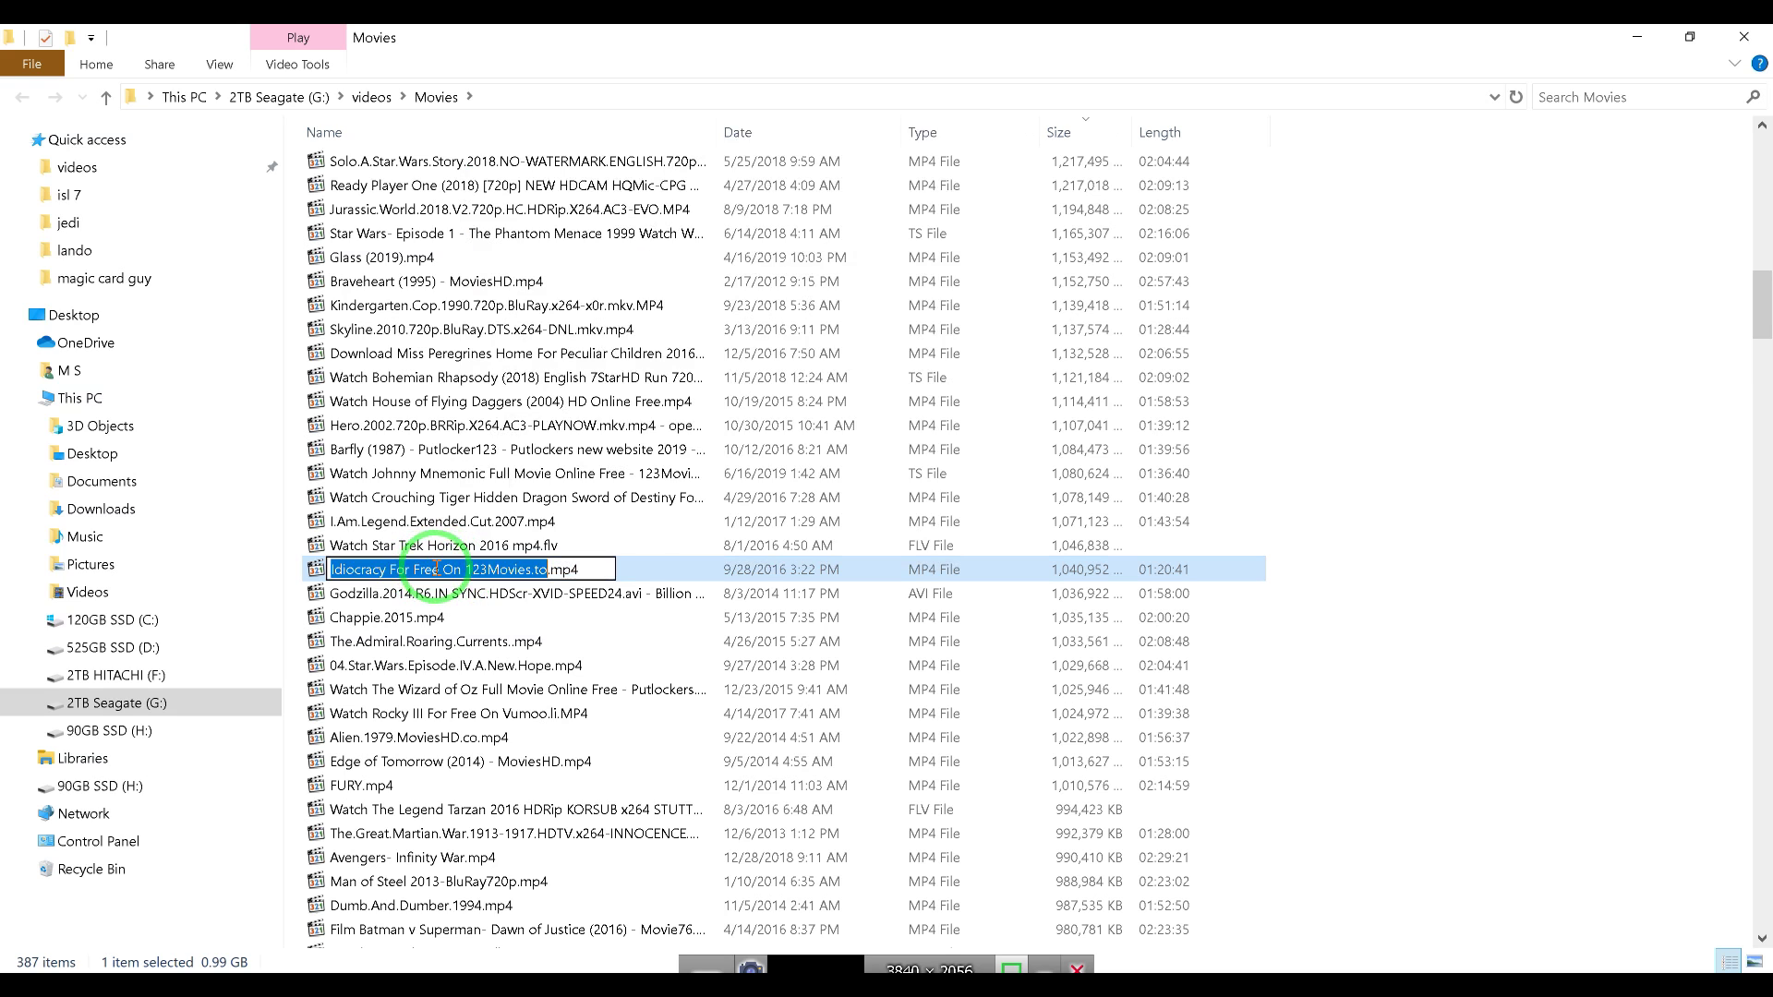
key(Escape)
right_click(628, 568)
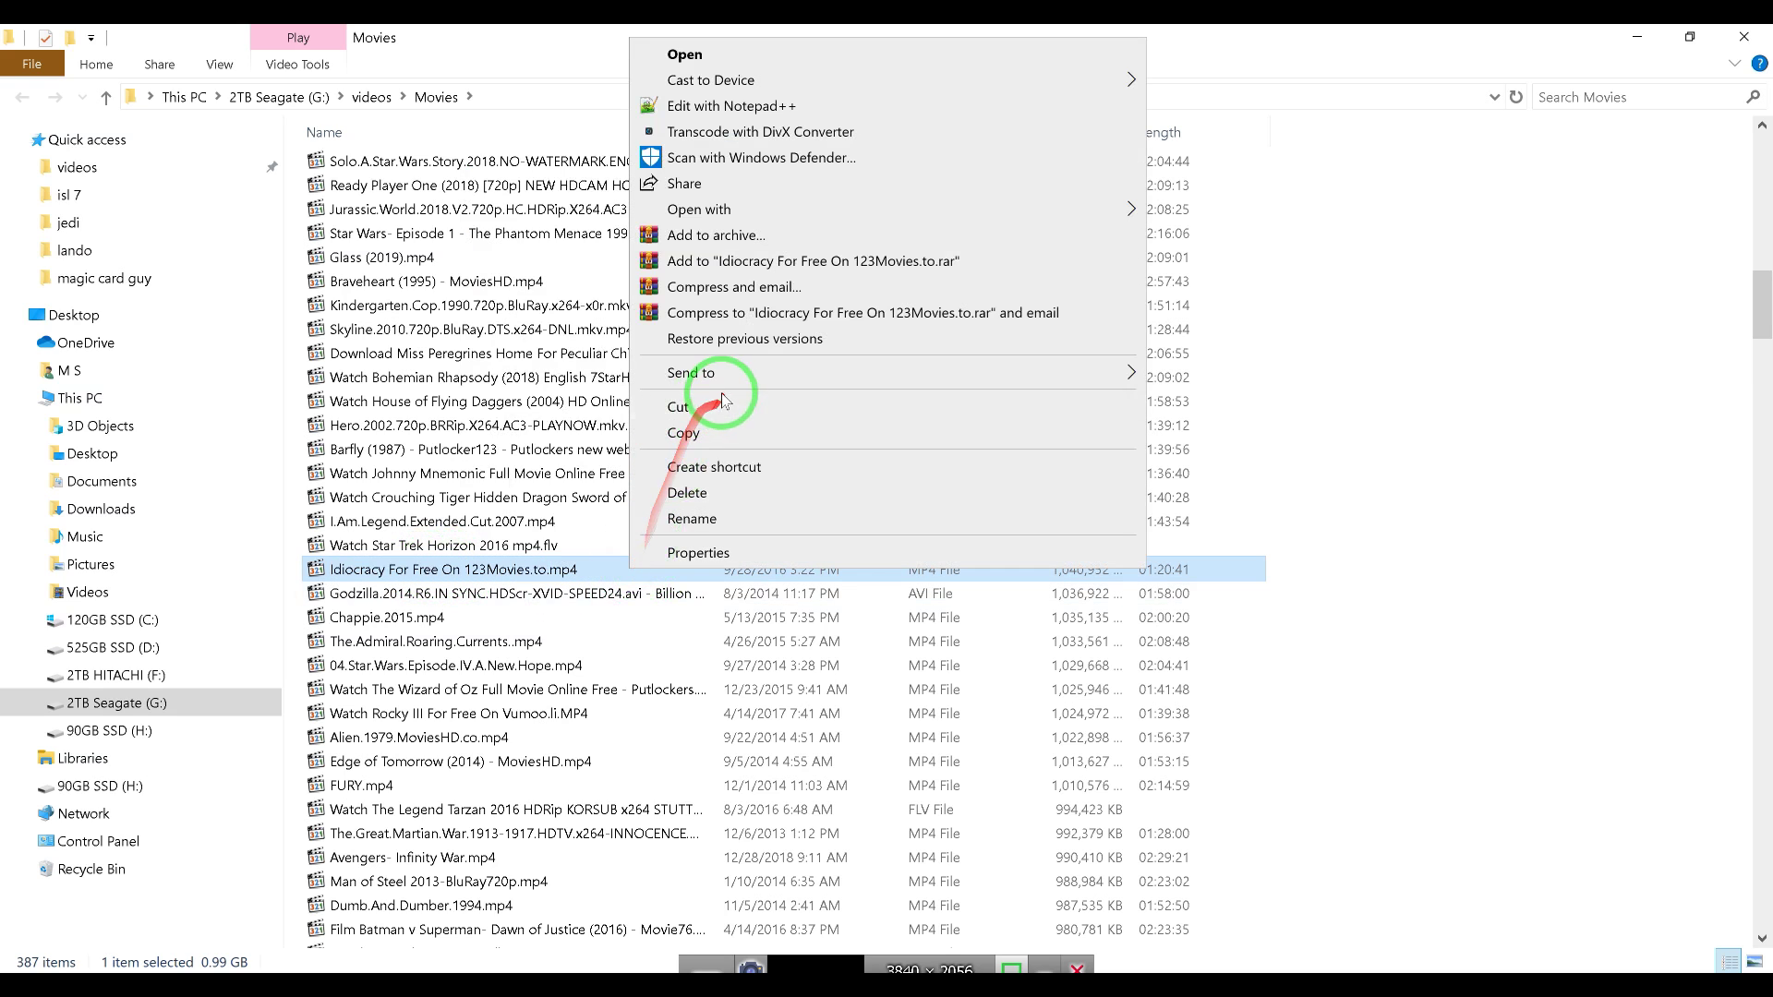
click(688, 406)
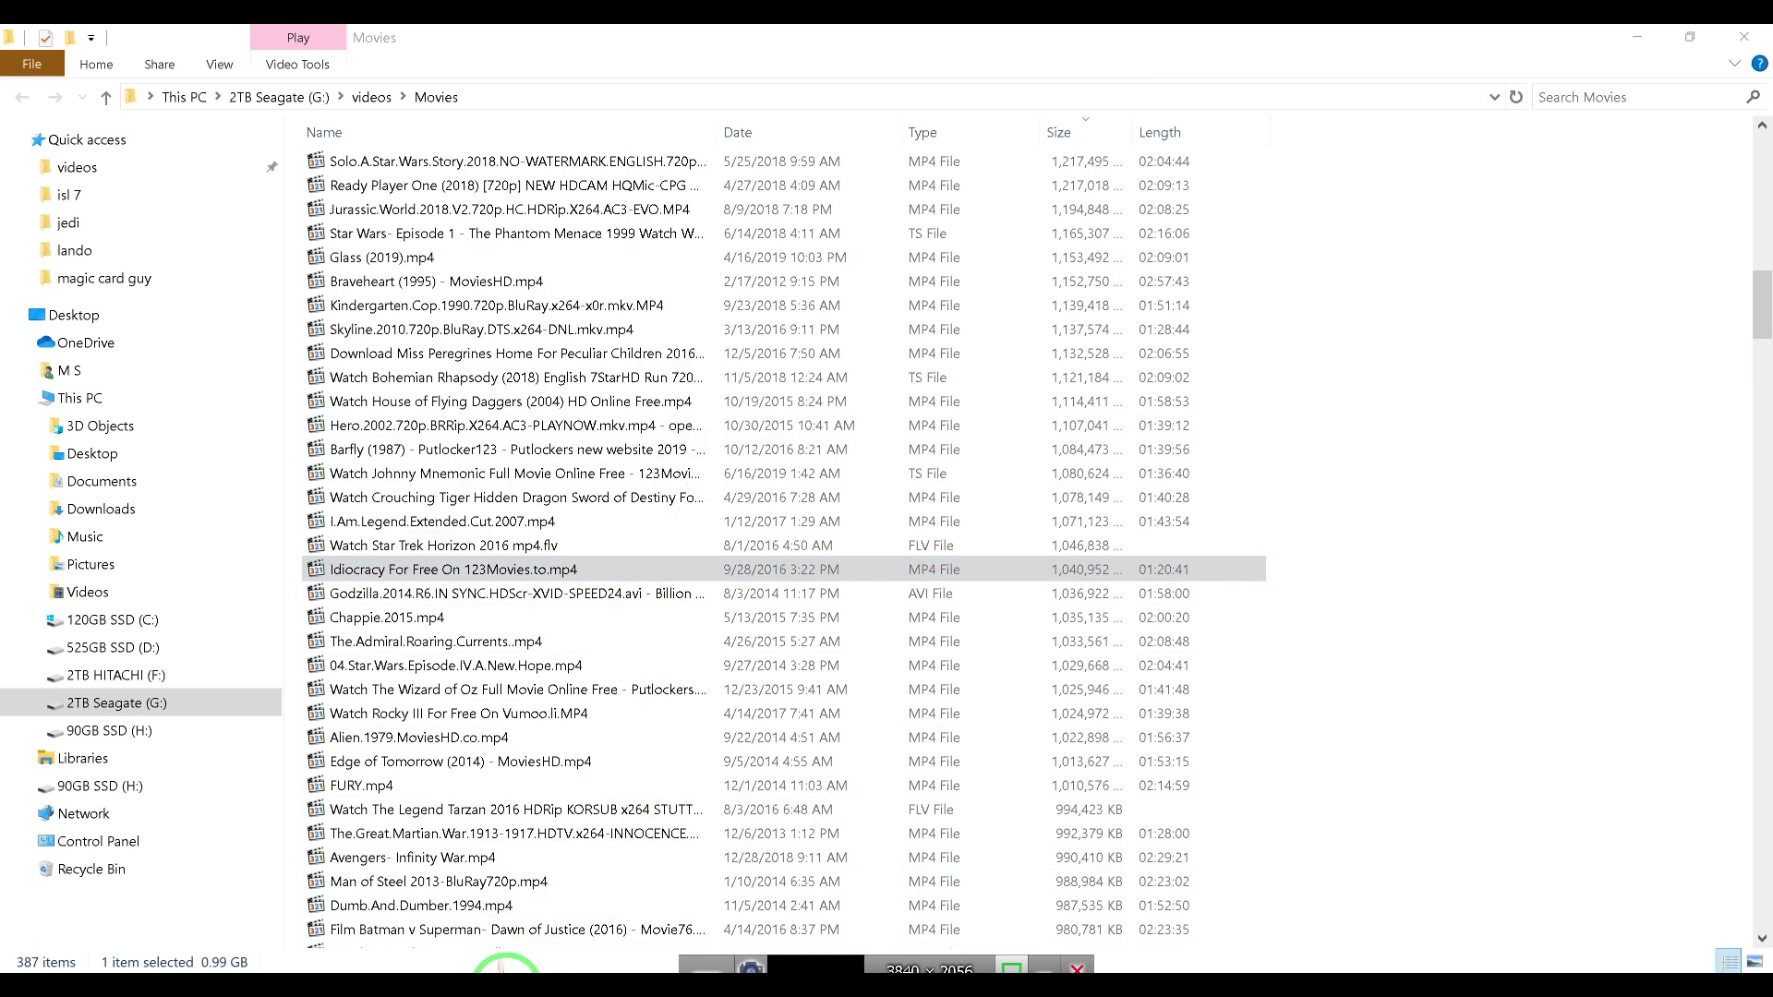
click(504, 965)
Use Reveal in Explorer on shad flag.png to show its folder on disk
click(116, 358)
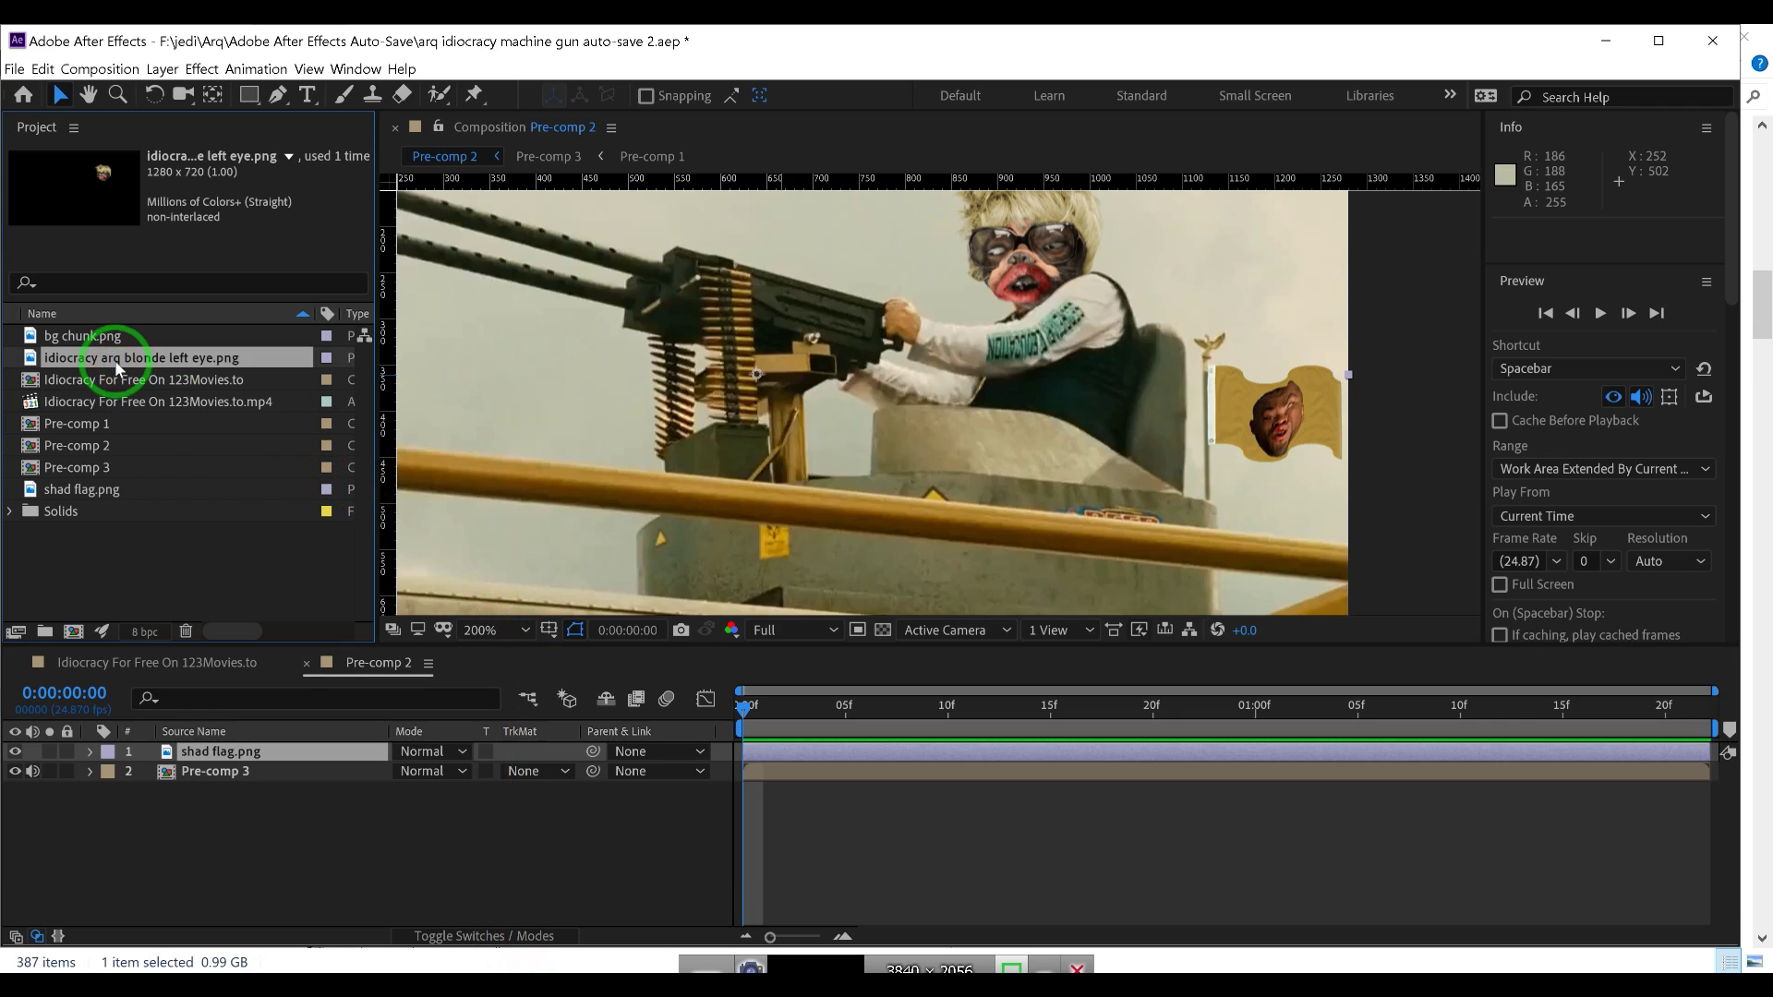
right_click(116, 368)
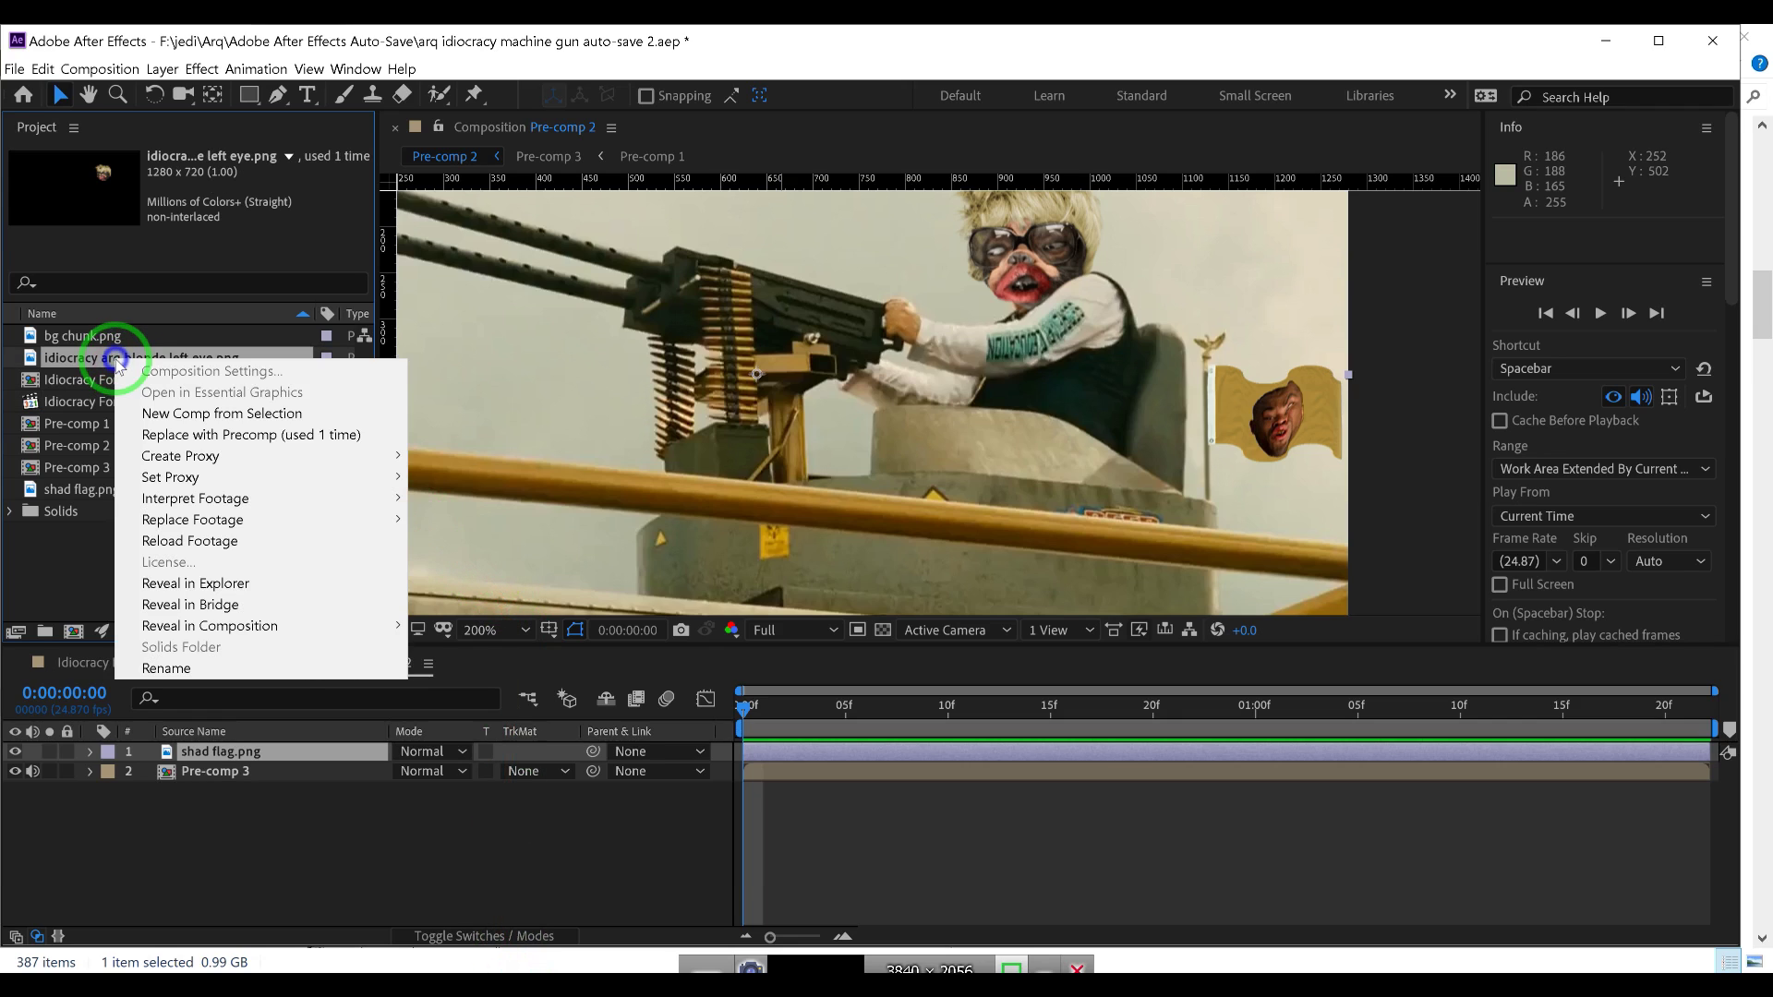
click(85, 487)
click(79, 490)
right_click(80, 493)
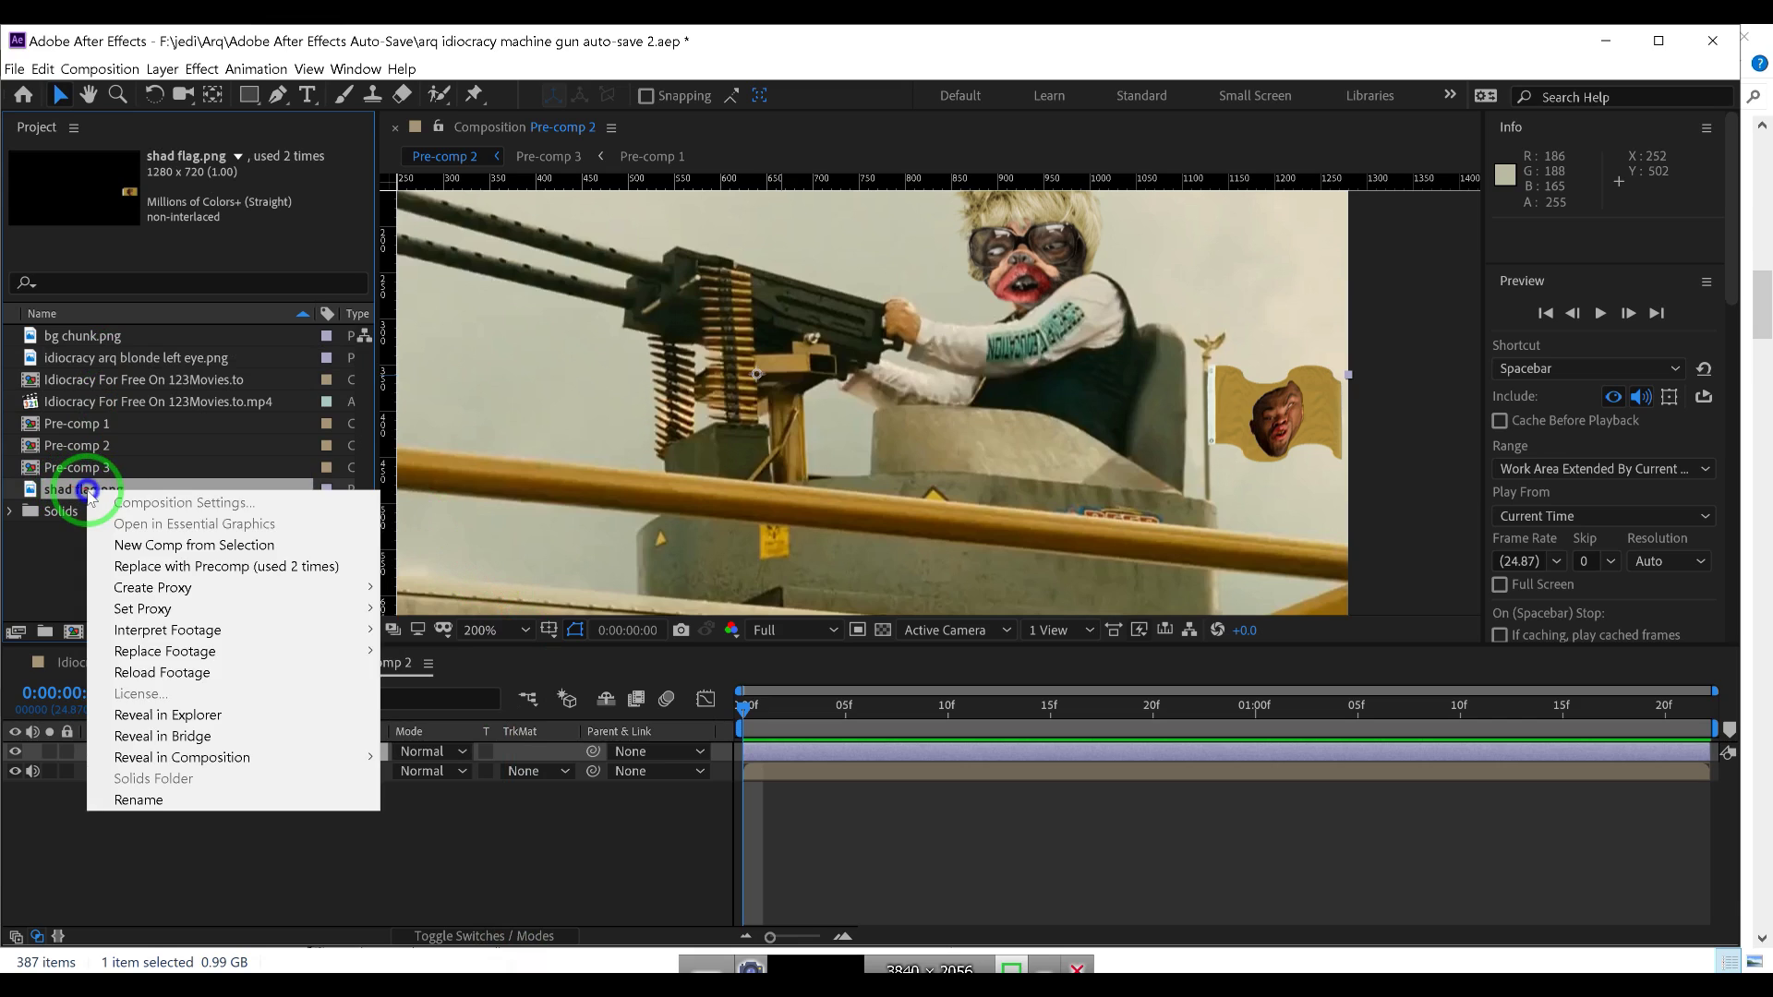
click(178, 716)
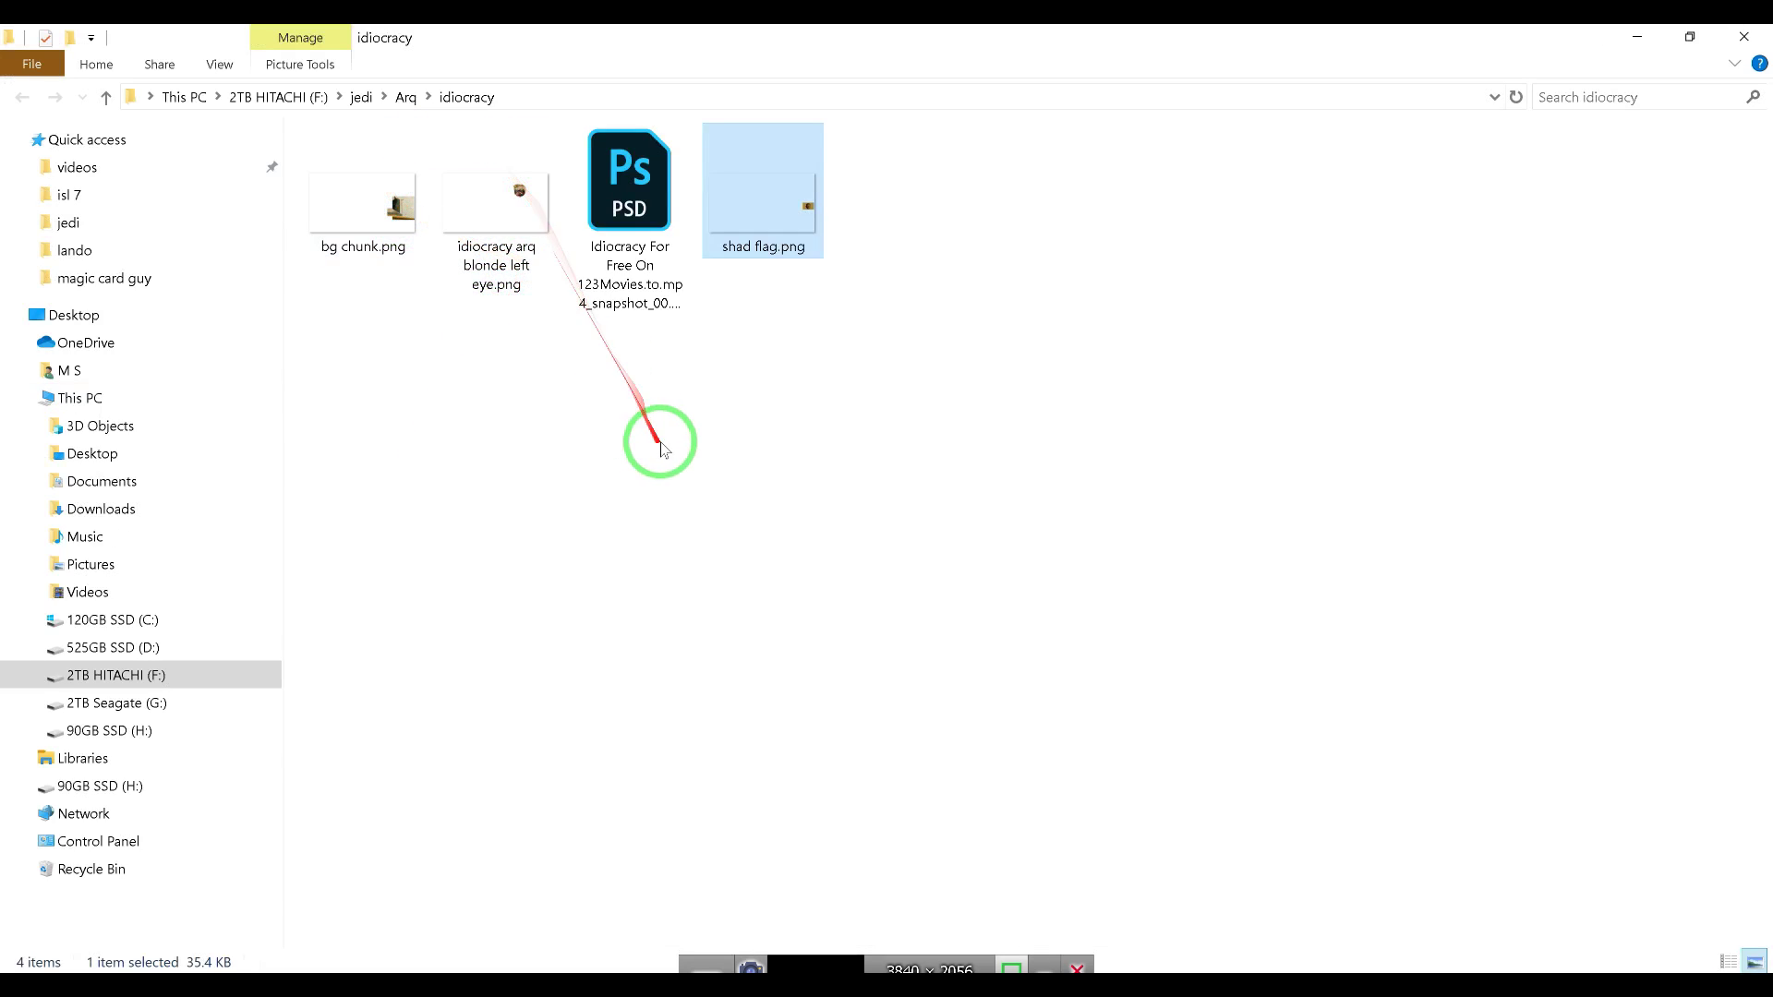
Paste the Idiocracy movie into F: › jedi › Arq › idiocracy, leaving the PSD snapshot's name unchanged
right_click(697, 419)
click(781, 588)
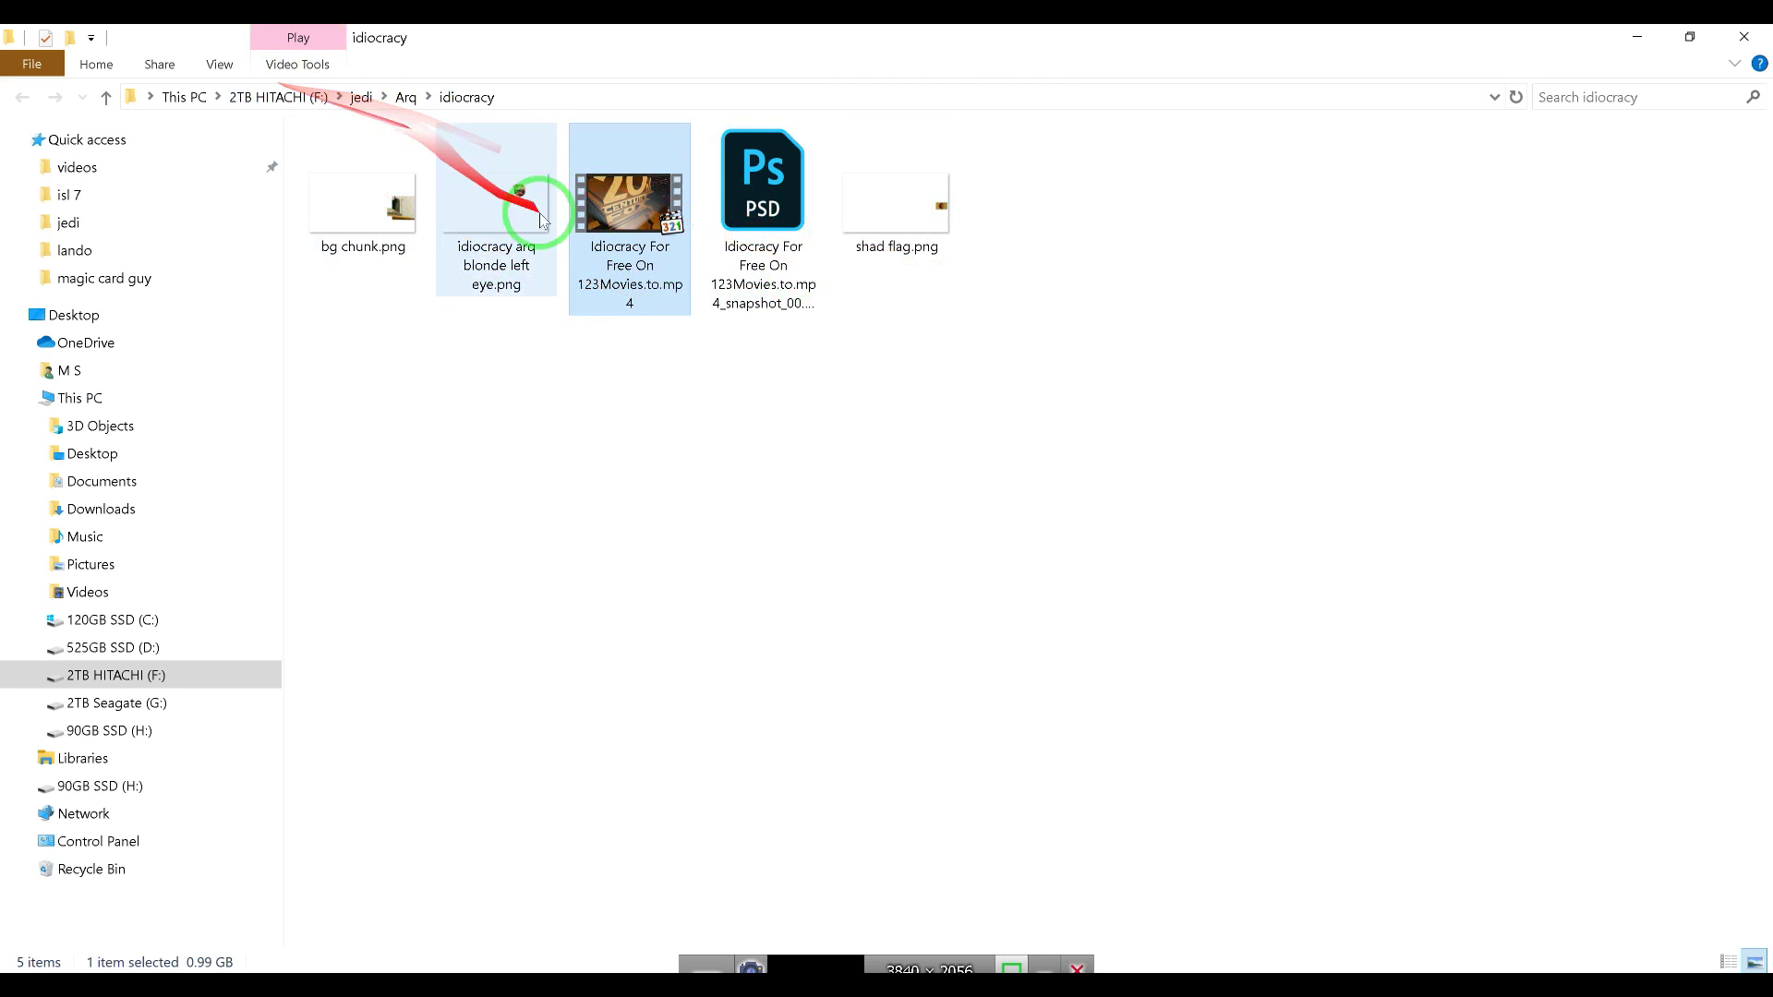
click(774, 248)
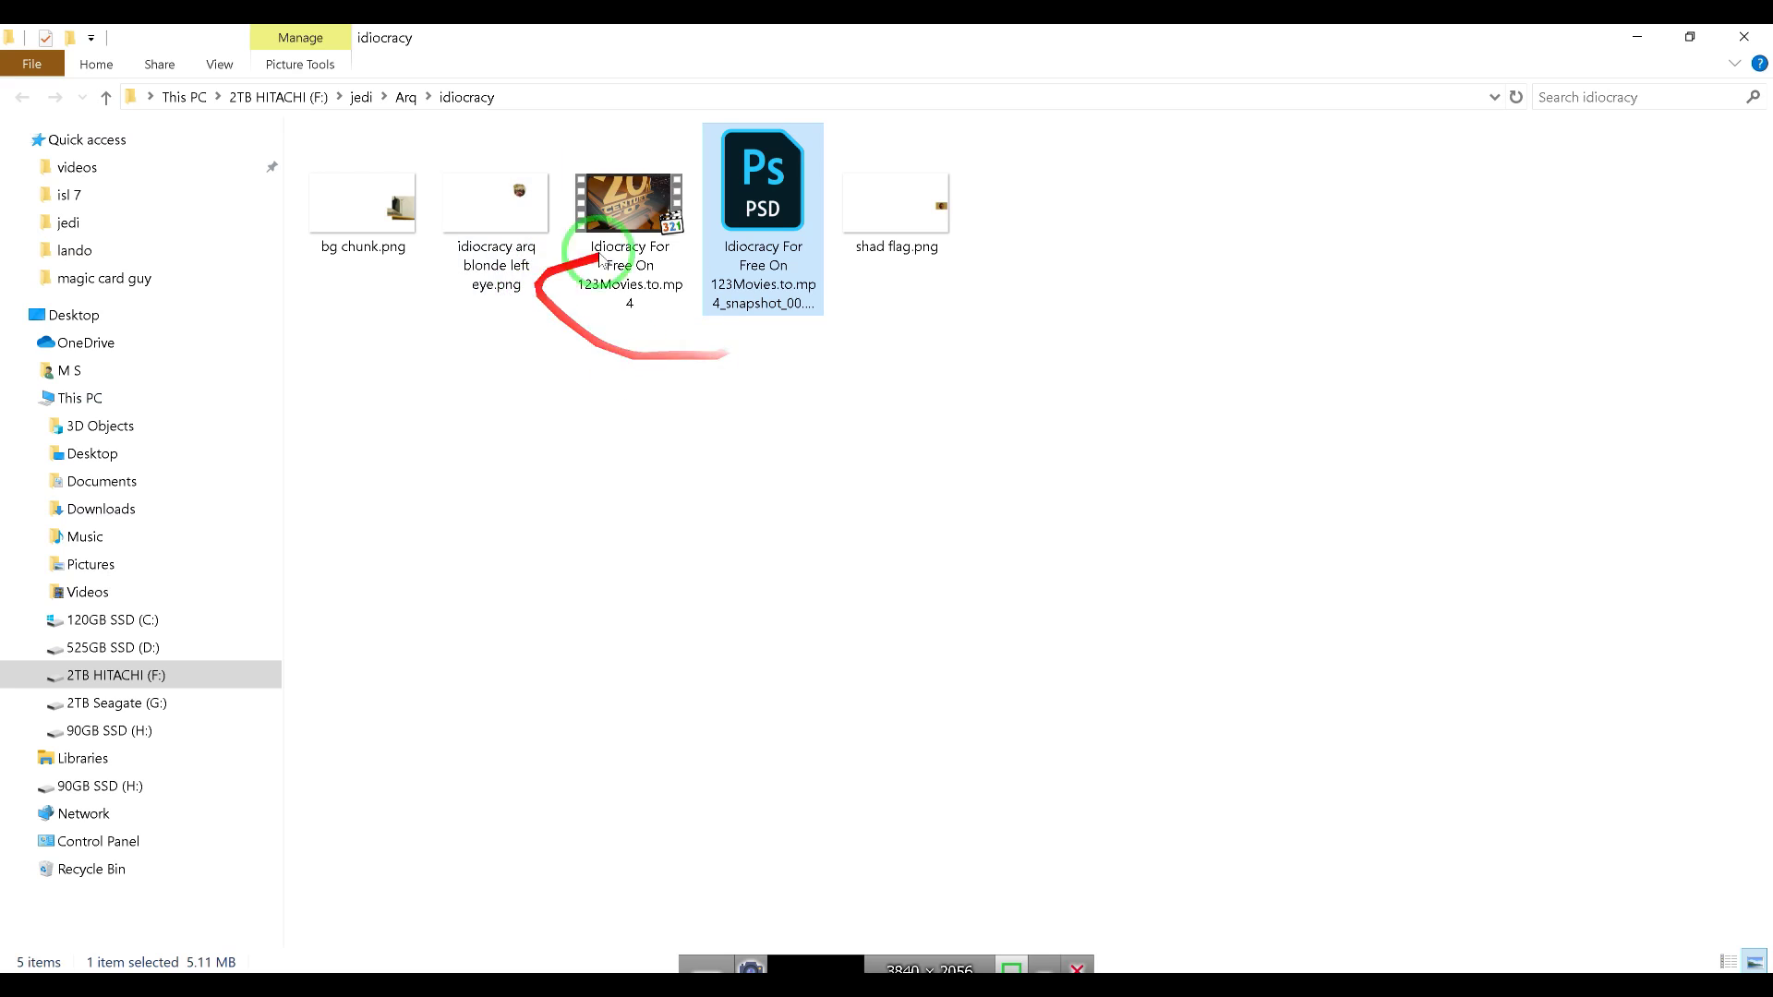
click(774, 289)
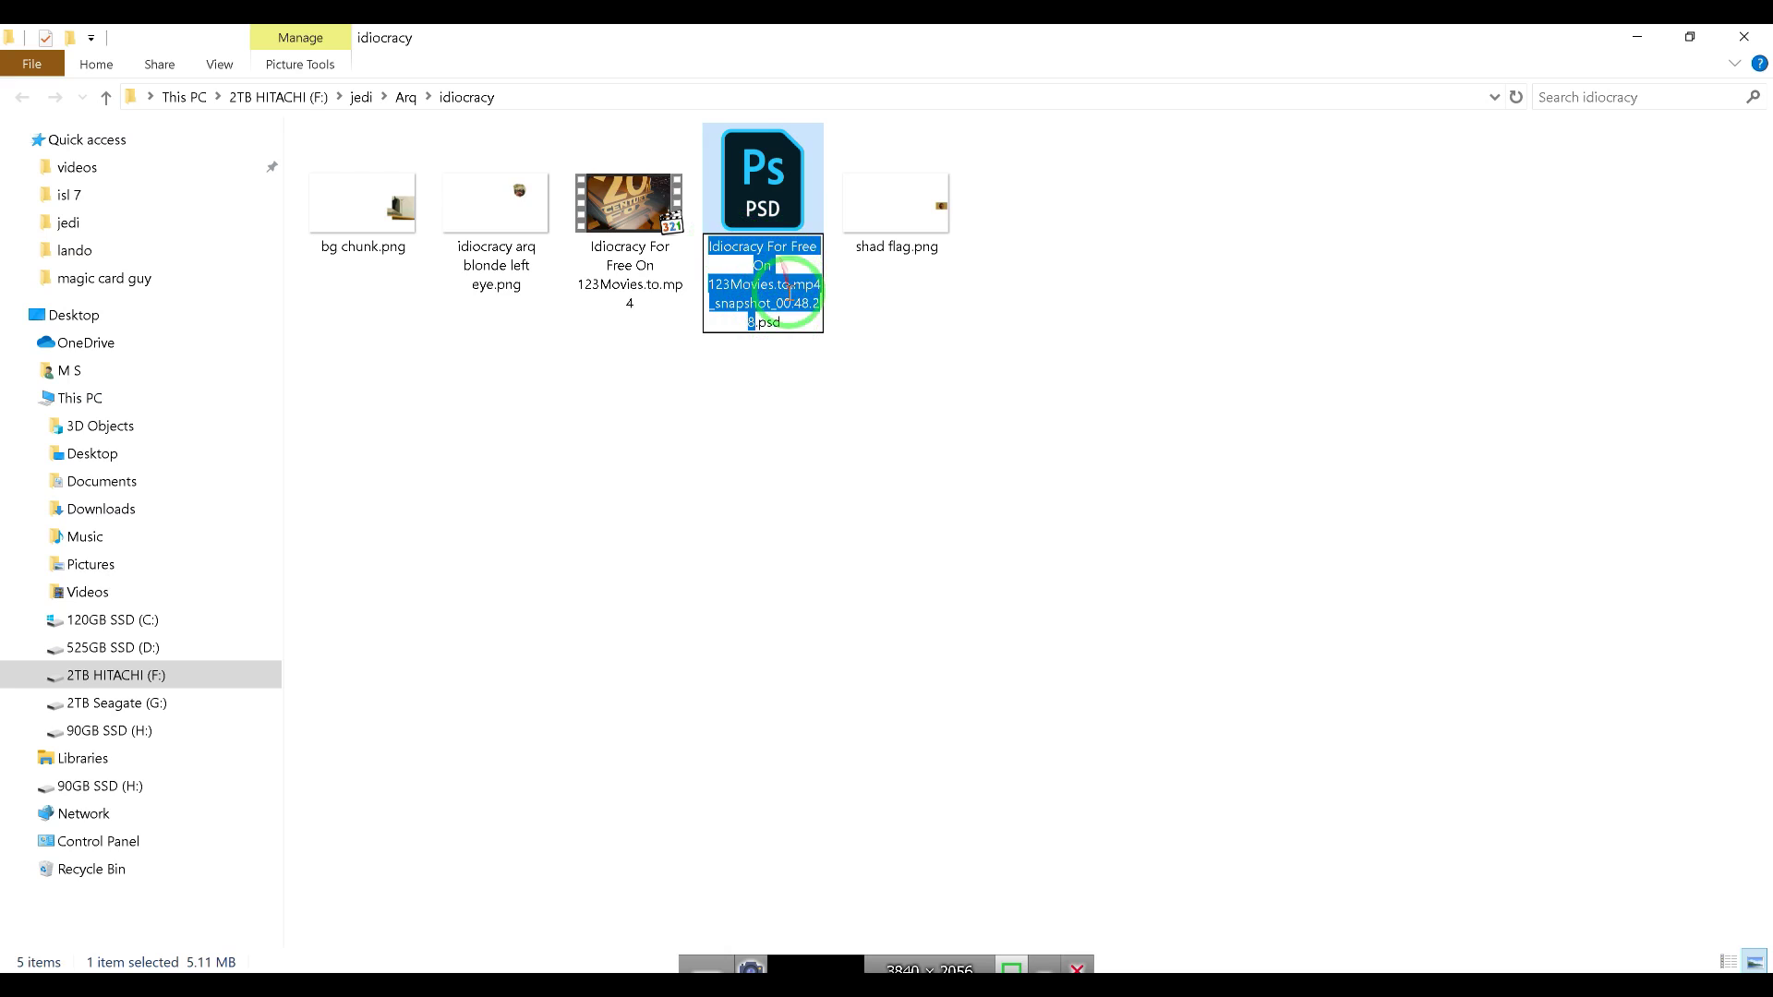
click(774, 208)
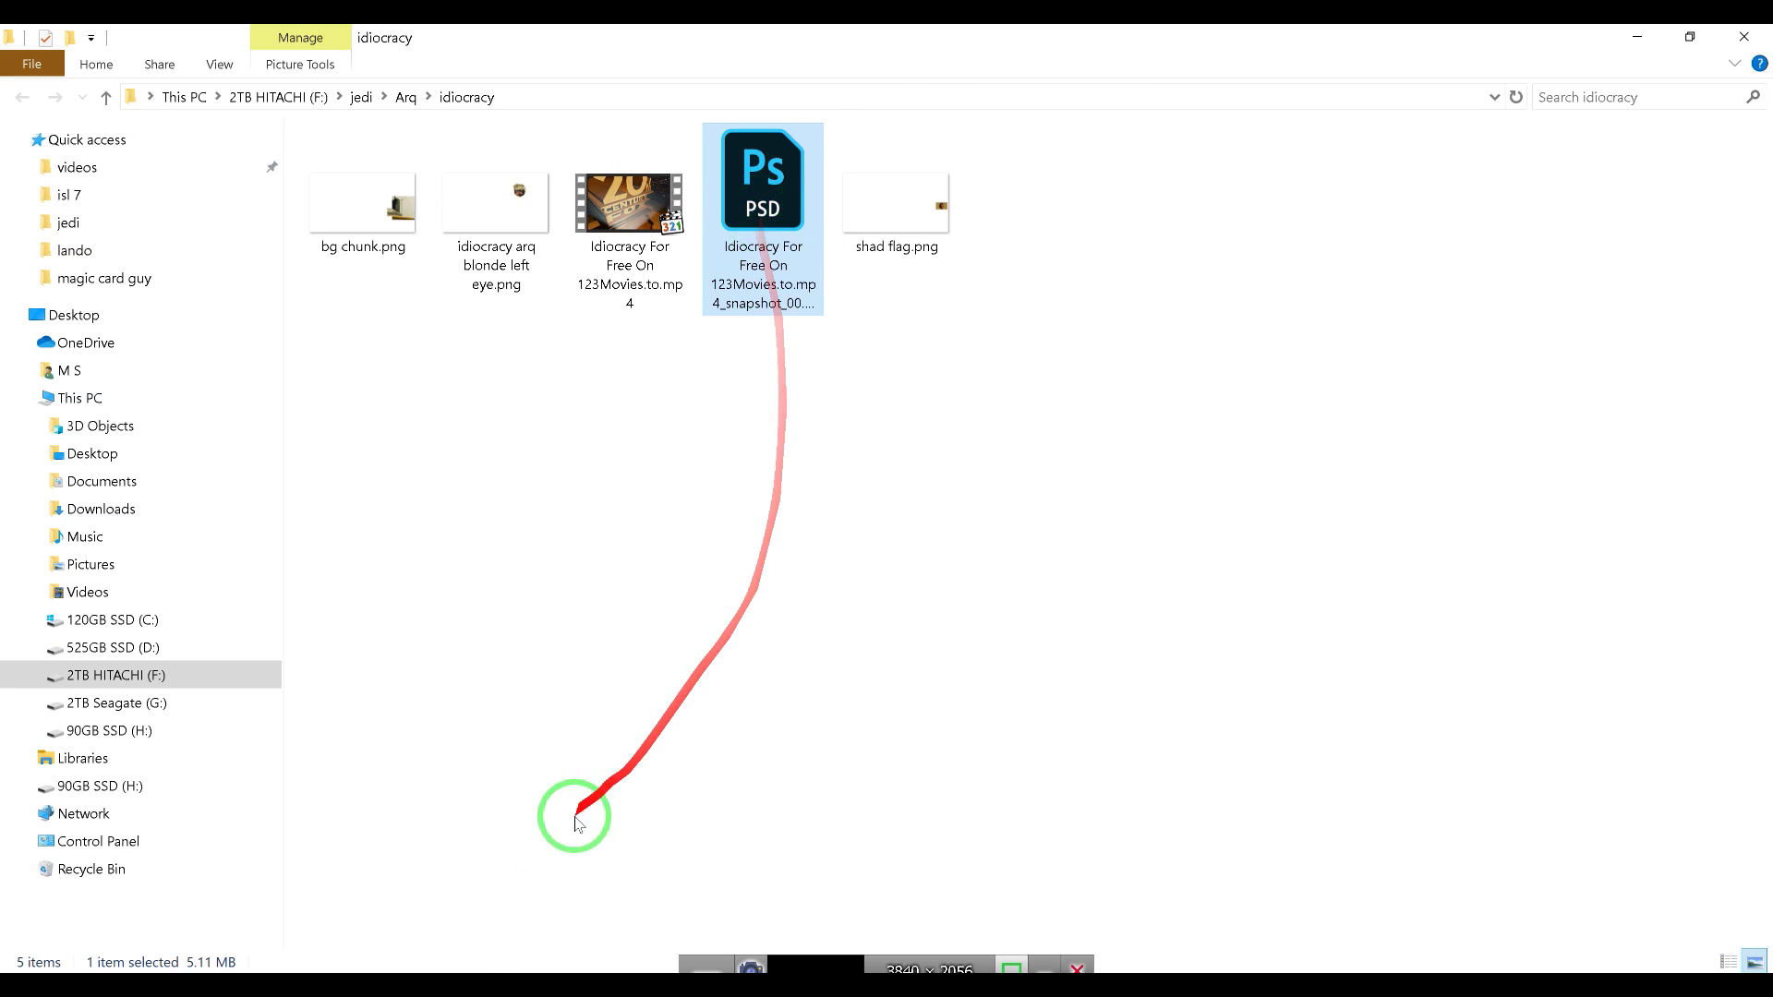
Try selections of the five project files, clear the selection, and go back to After Effects
click(378, 213)
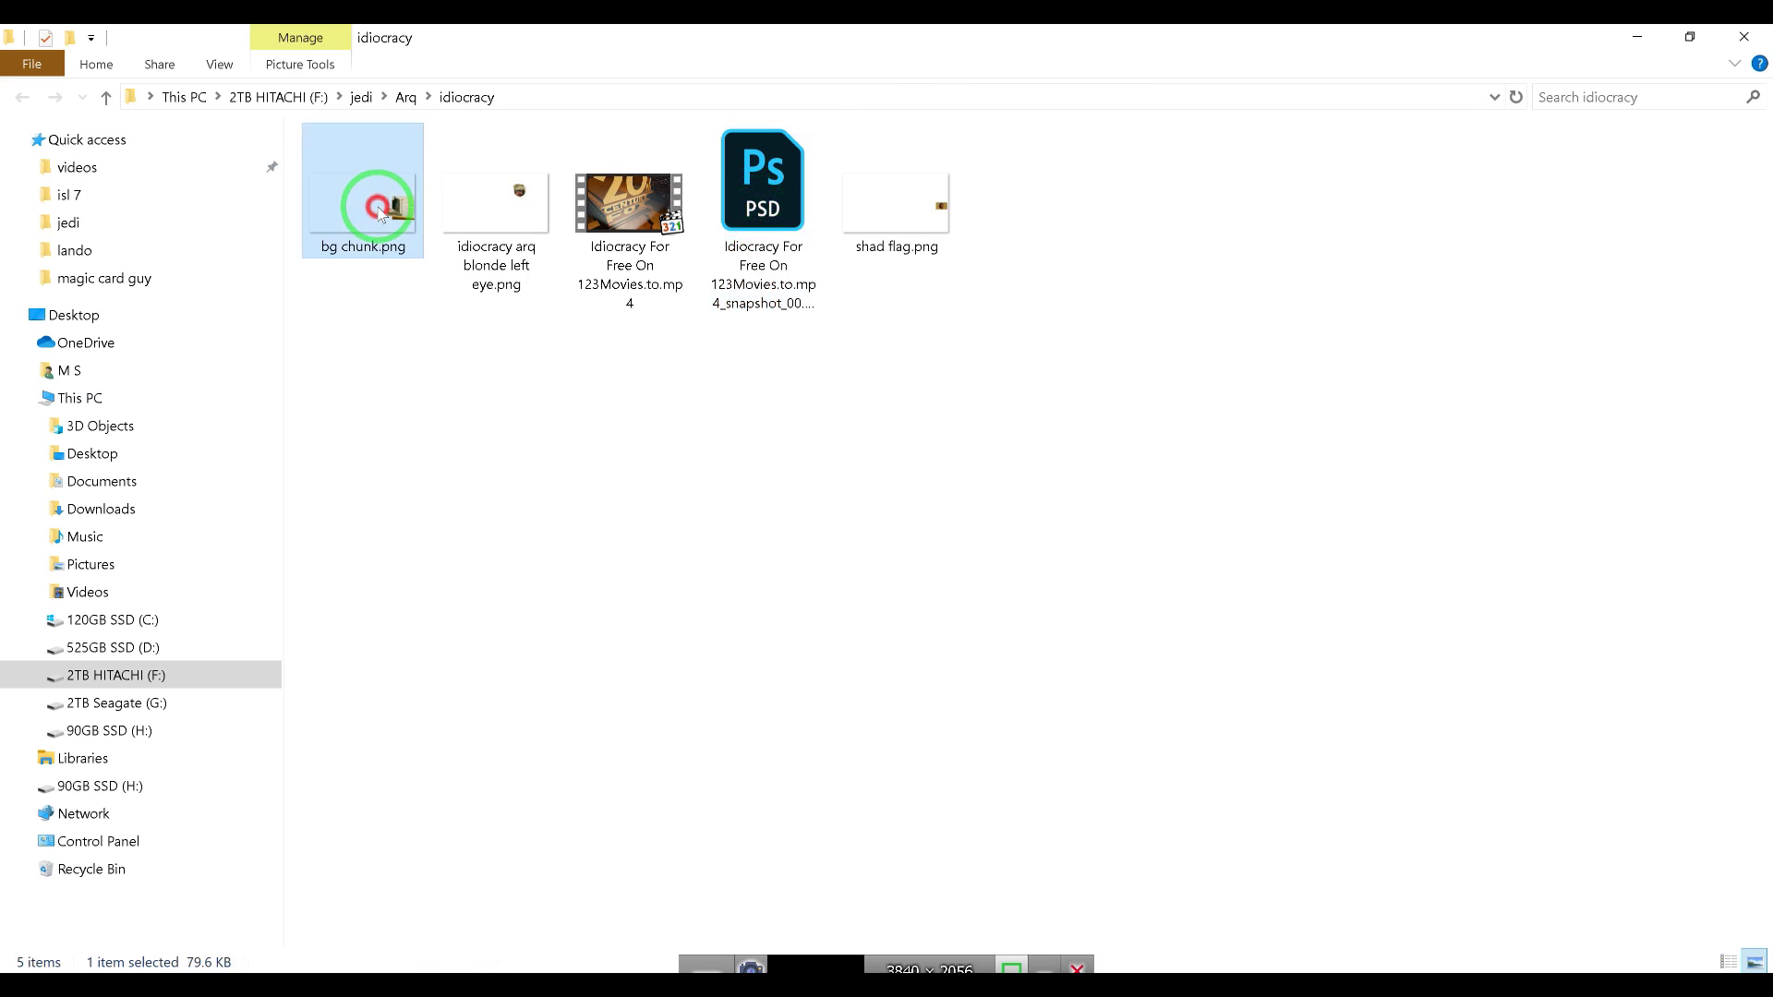
click(490, 212)
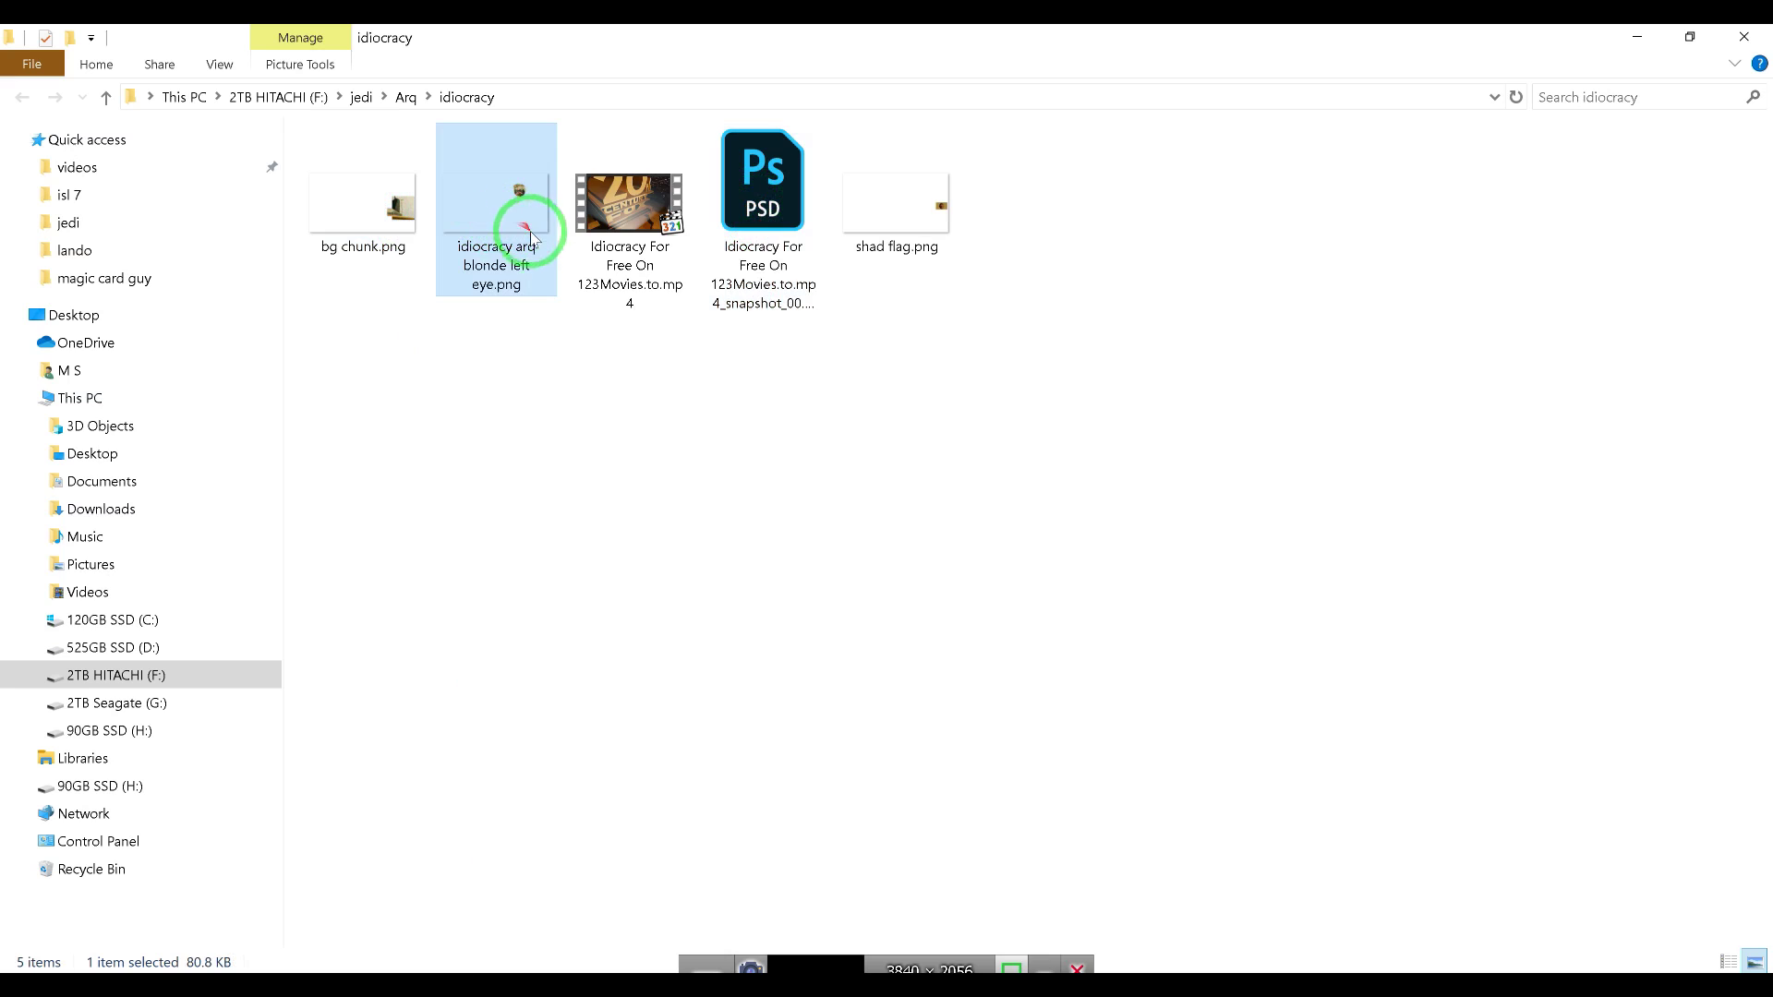
click(640, 211)
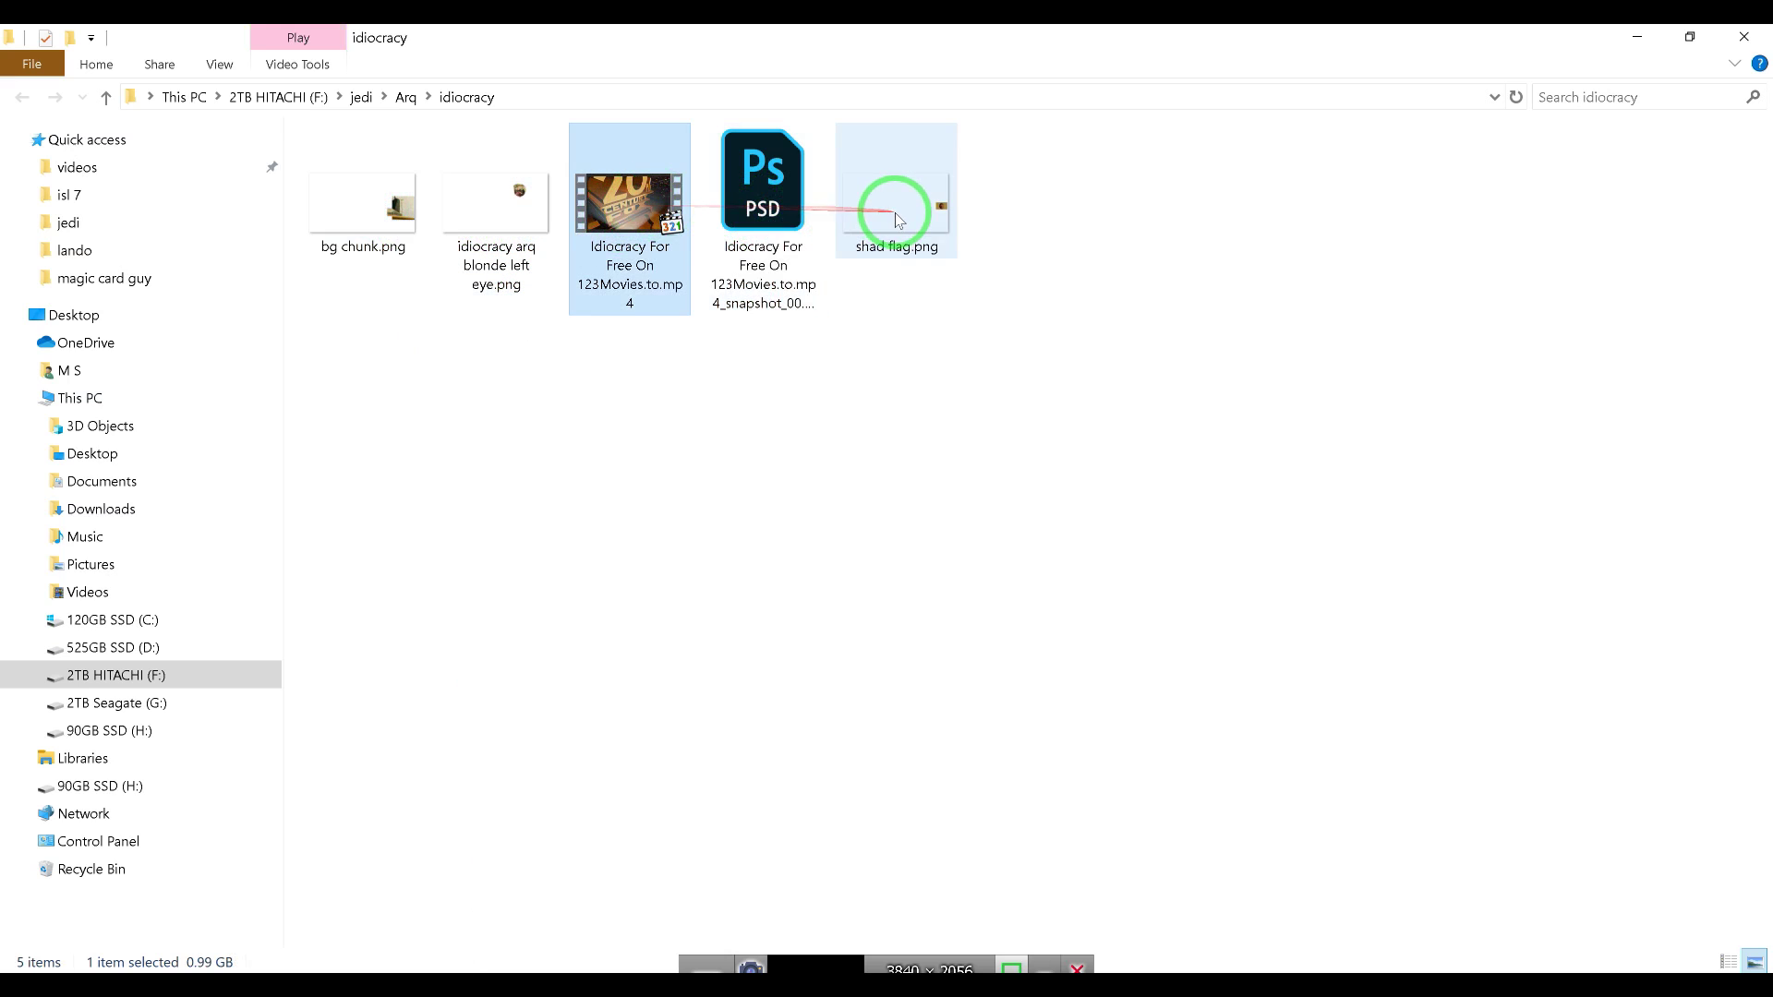
click(902, 206)
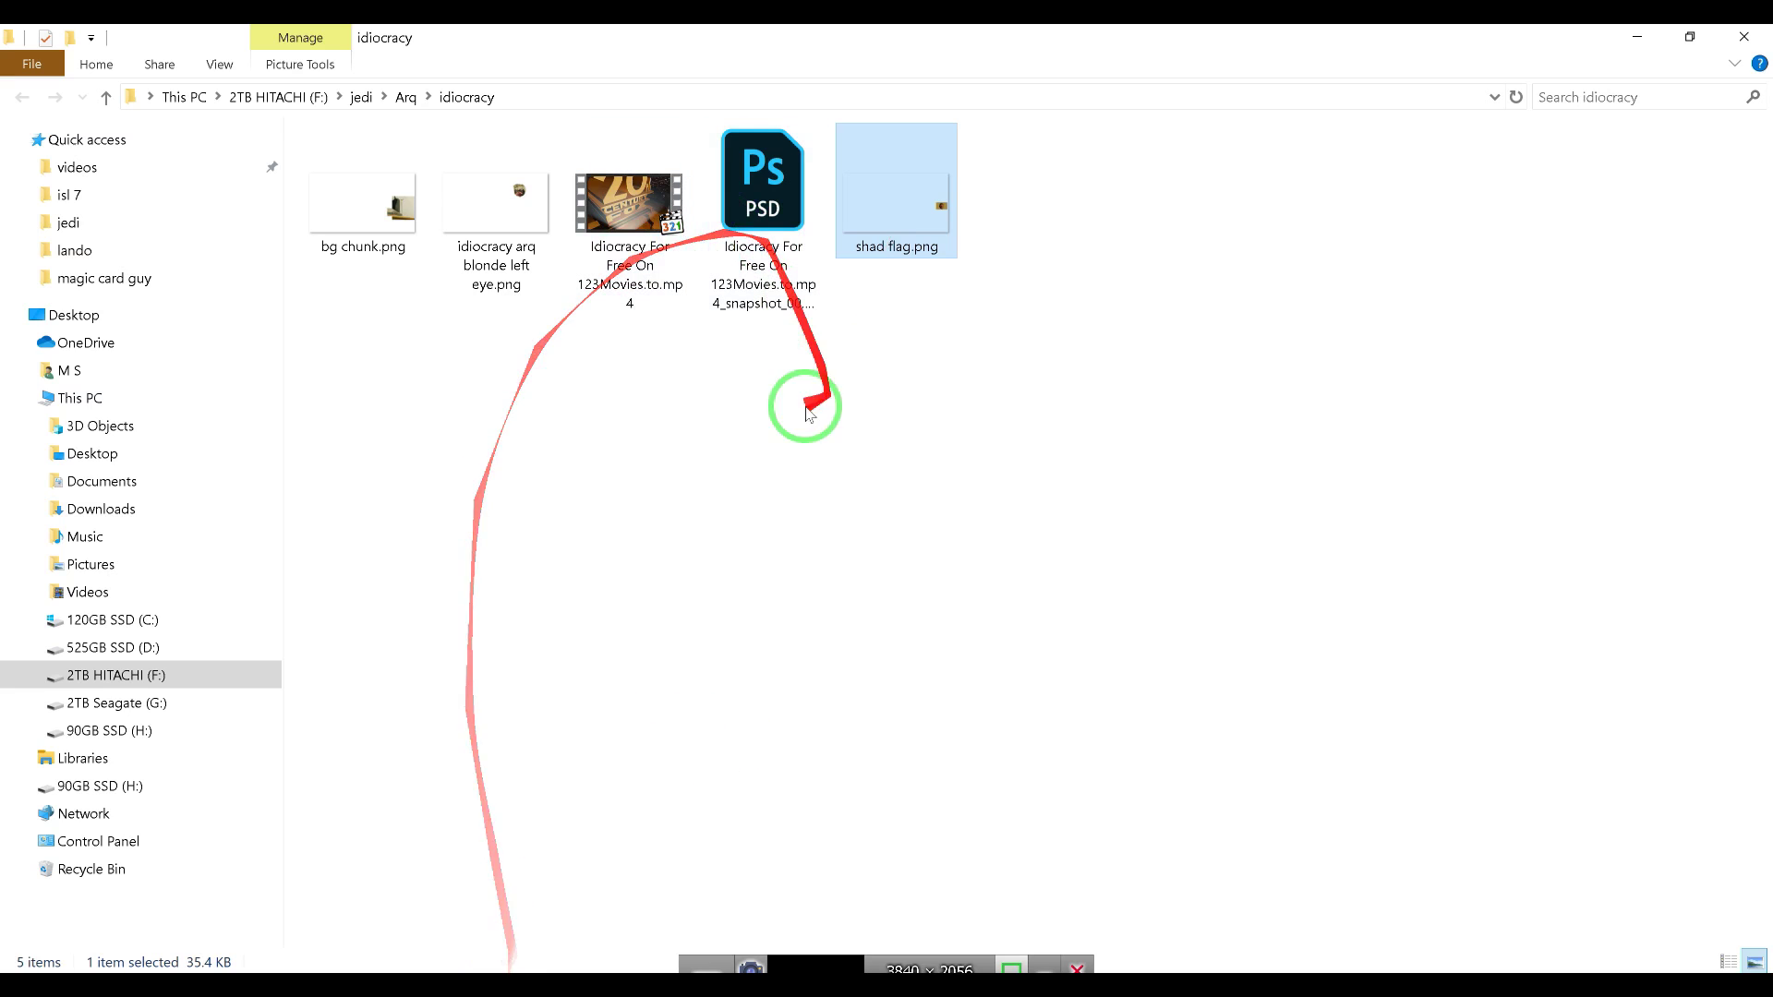
mouse_move(473, 972)
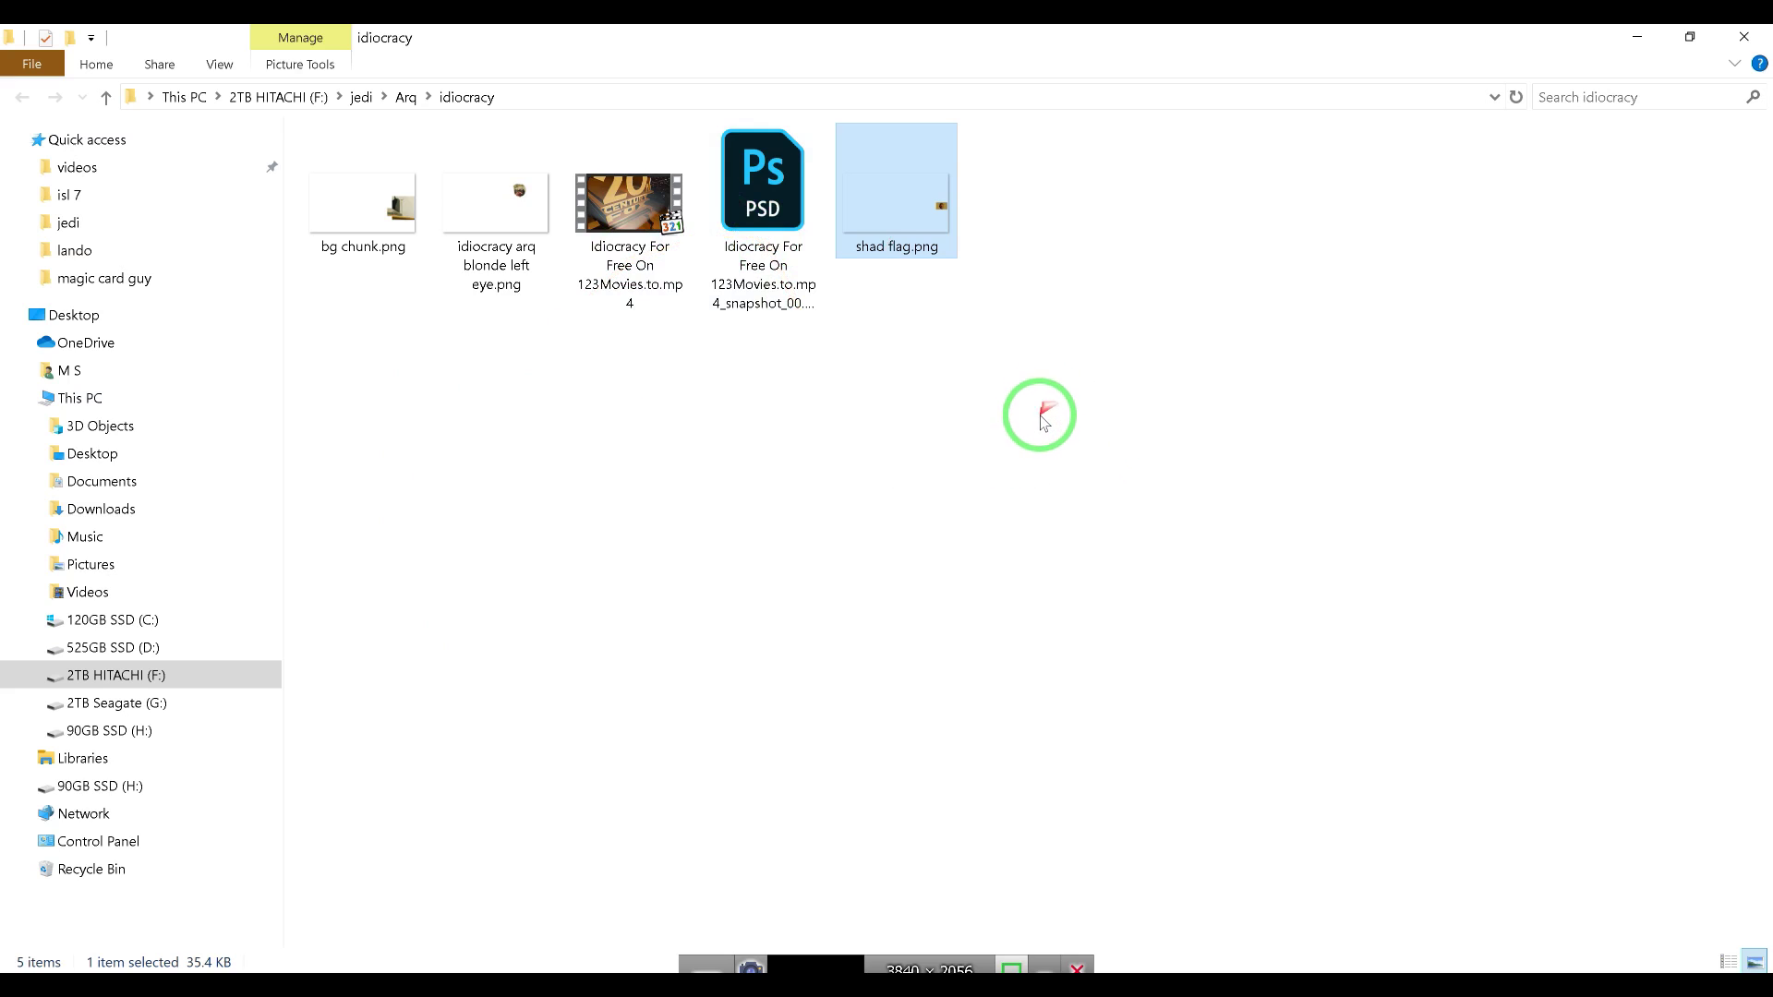
drag(1040, 420, 305, 87)
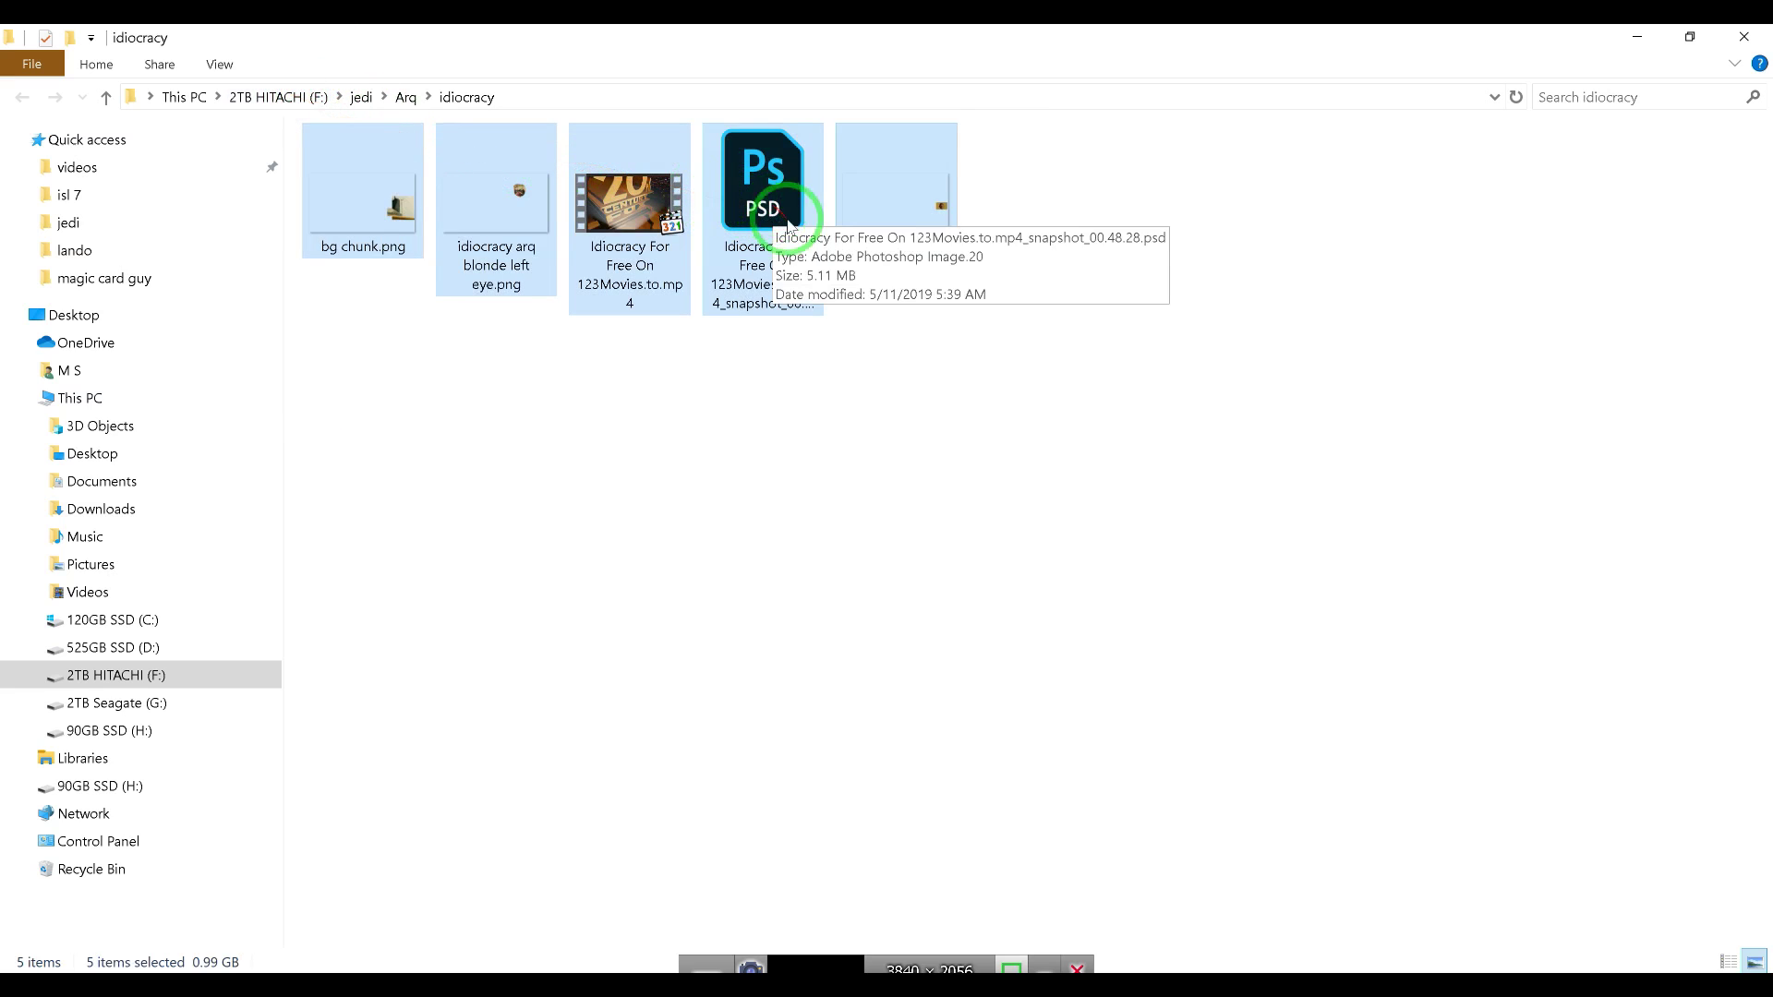
click(764, 194)
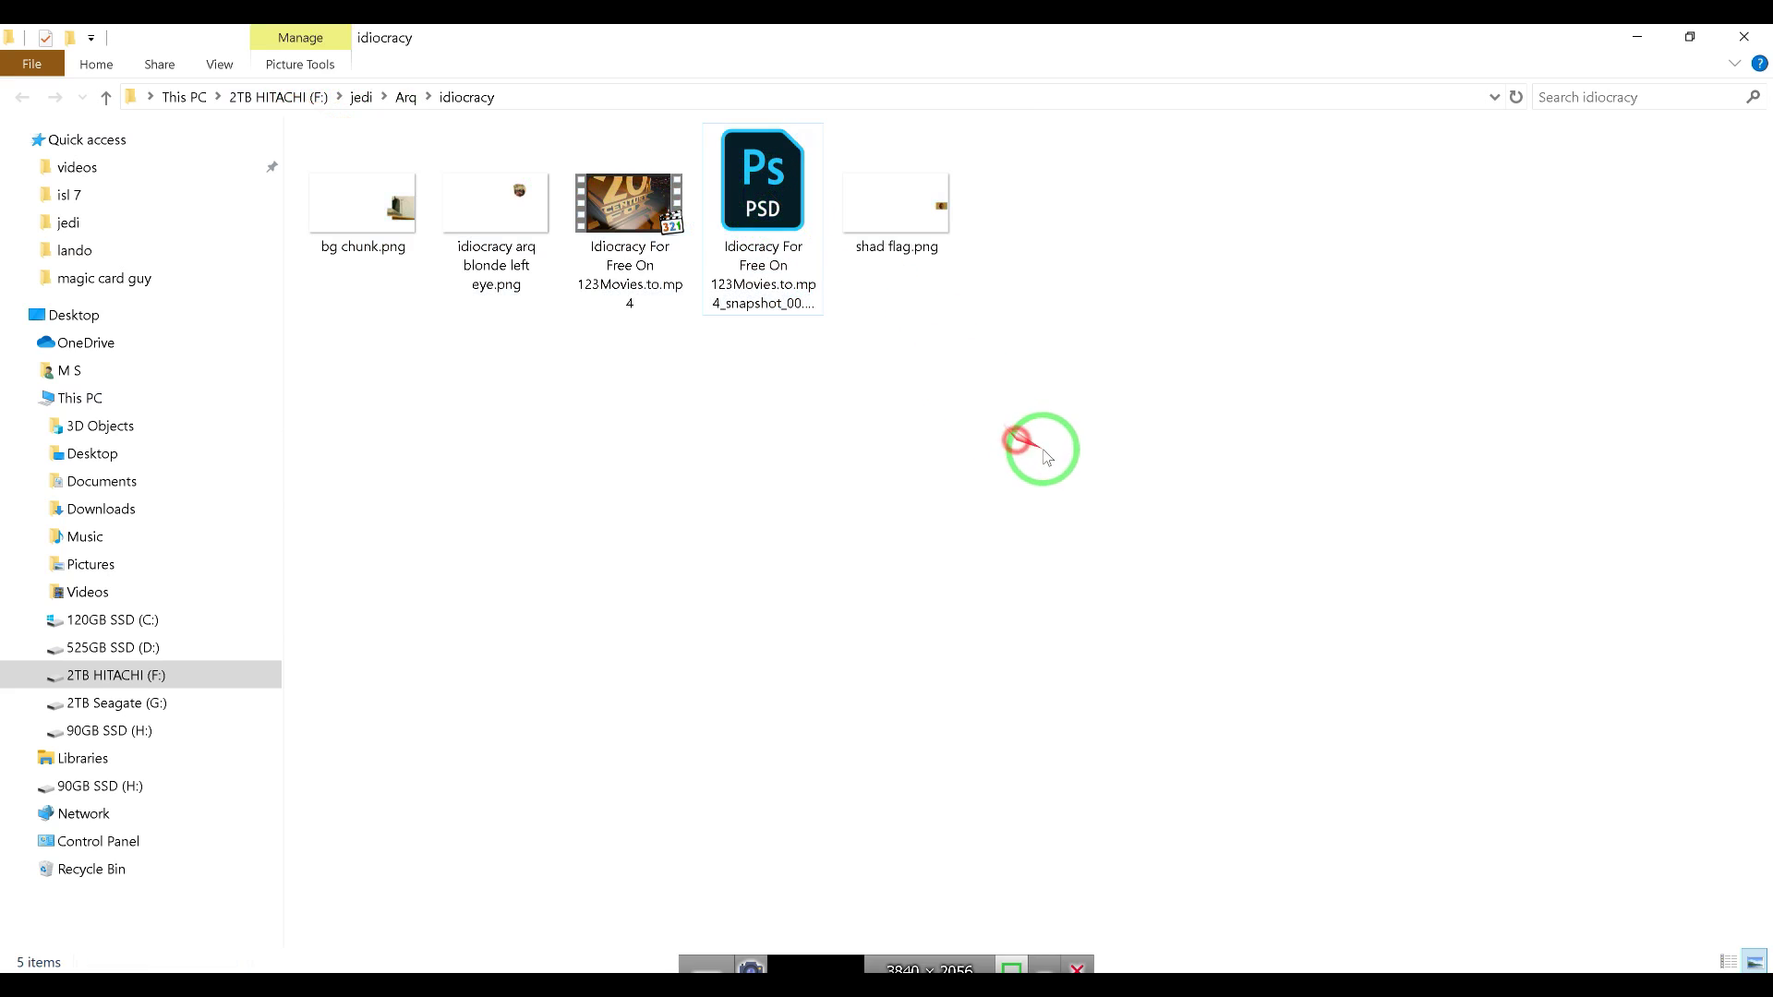
drag(1039, 447, 226, 55)
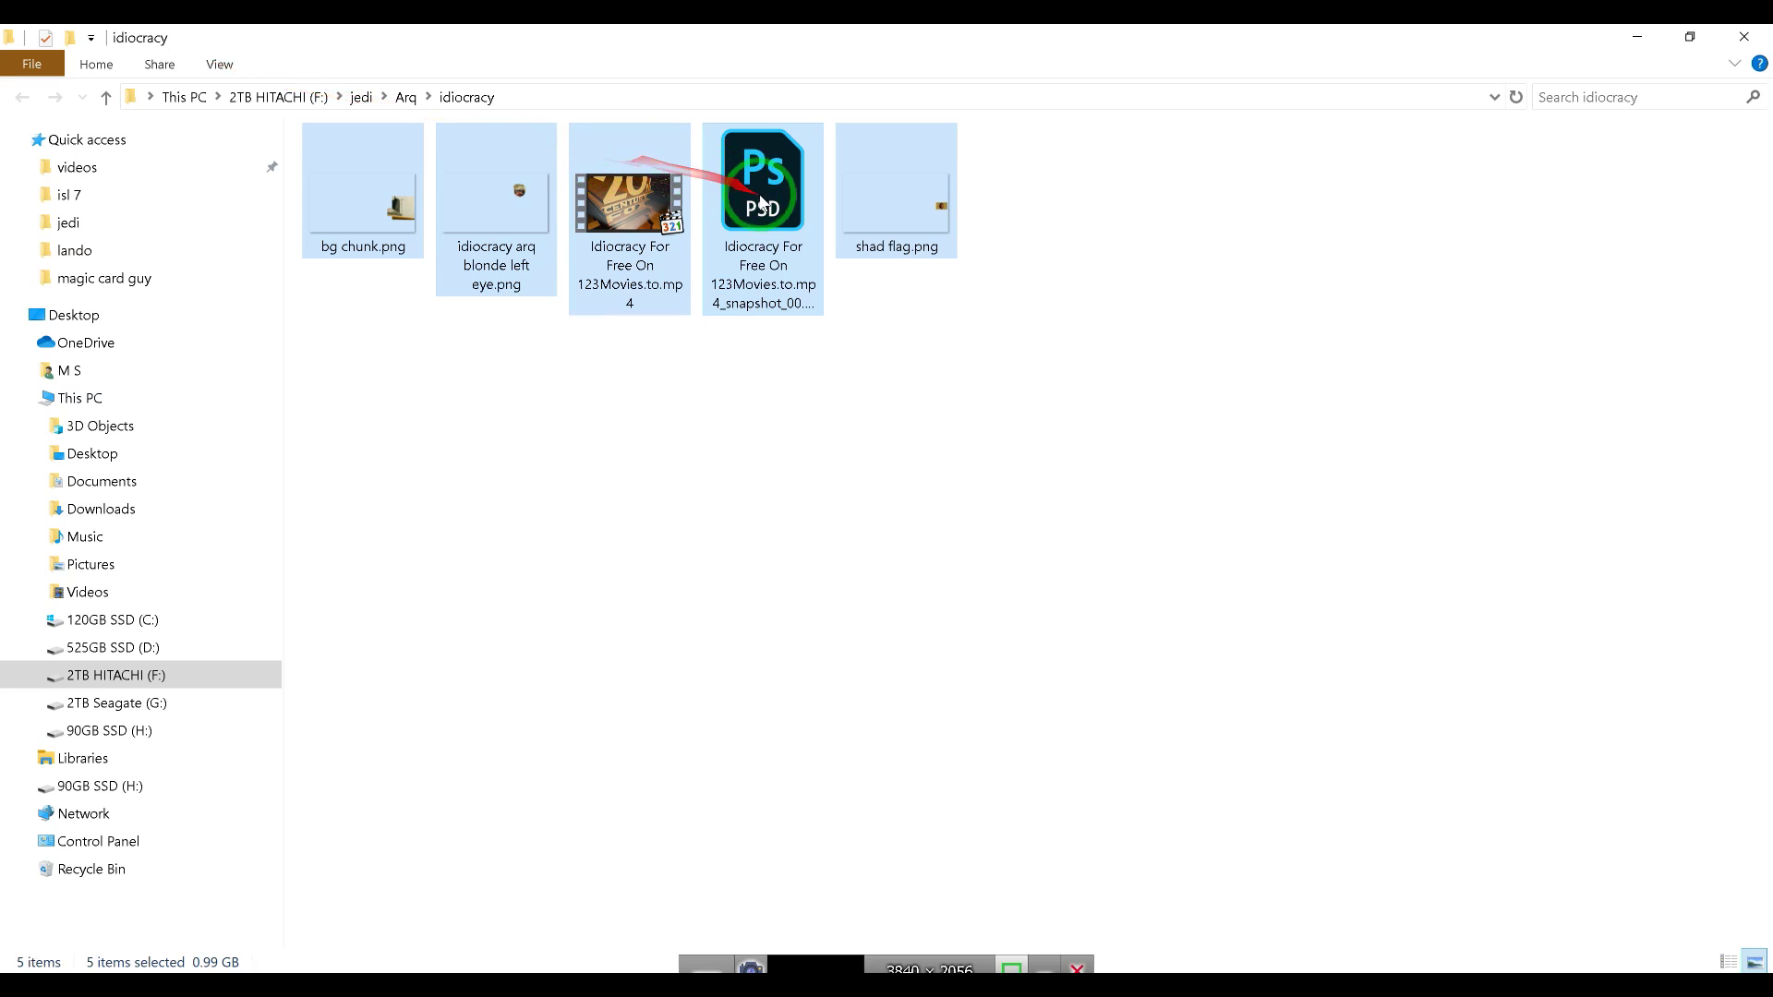
mouse_move(763, 203)
mouse_down()
mouse_move(716, 329)
mouse_move(708, 535)
mouse_move(780, 439)
mouse_move(746, 198)
mouse_up()
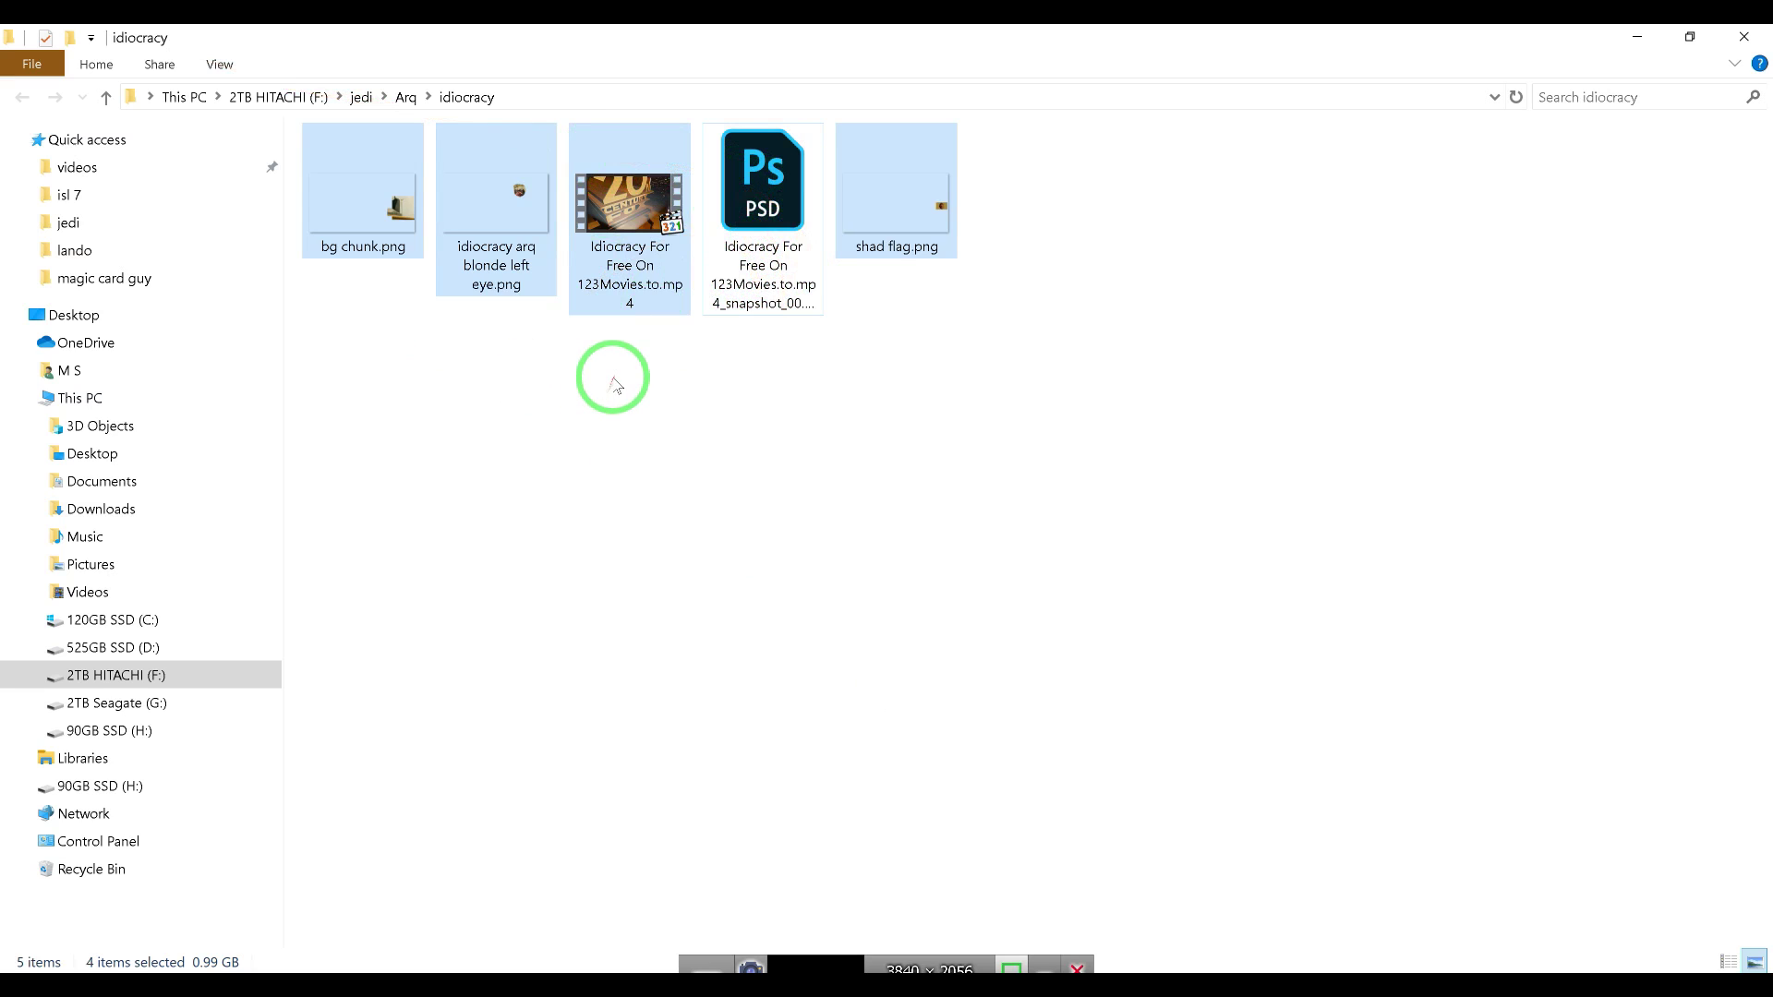
click(605, 693)
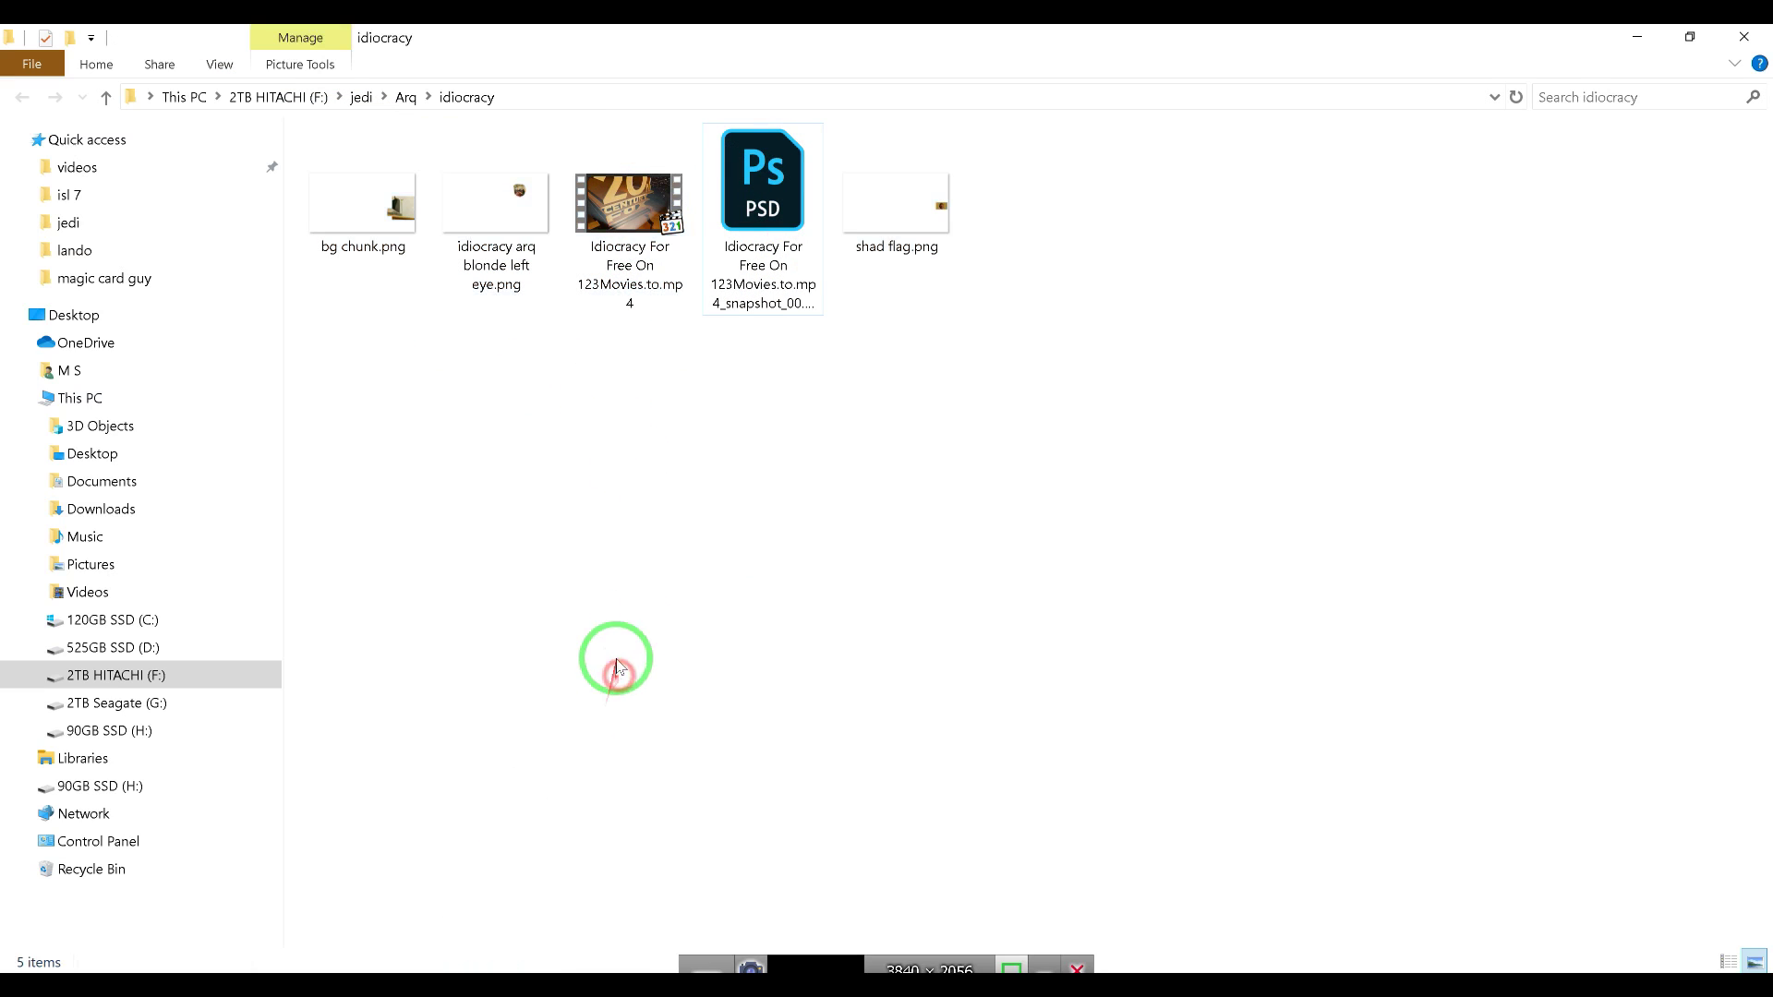
click(484, 984)
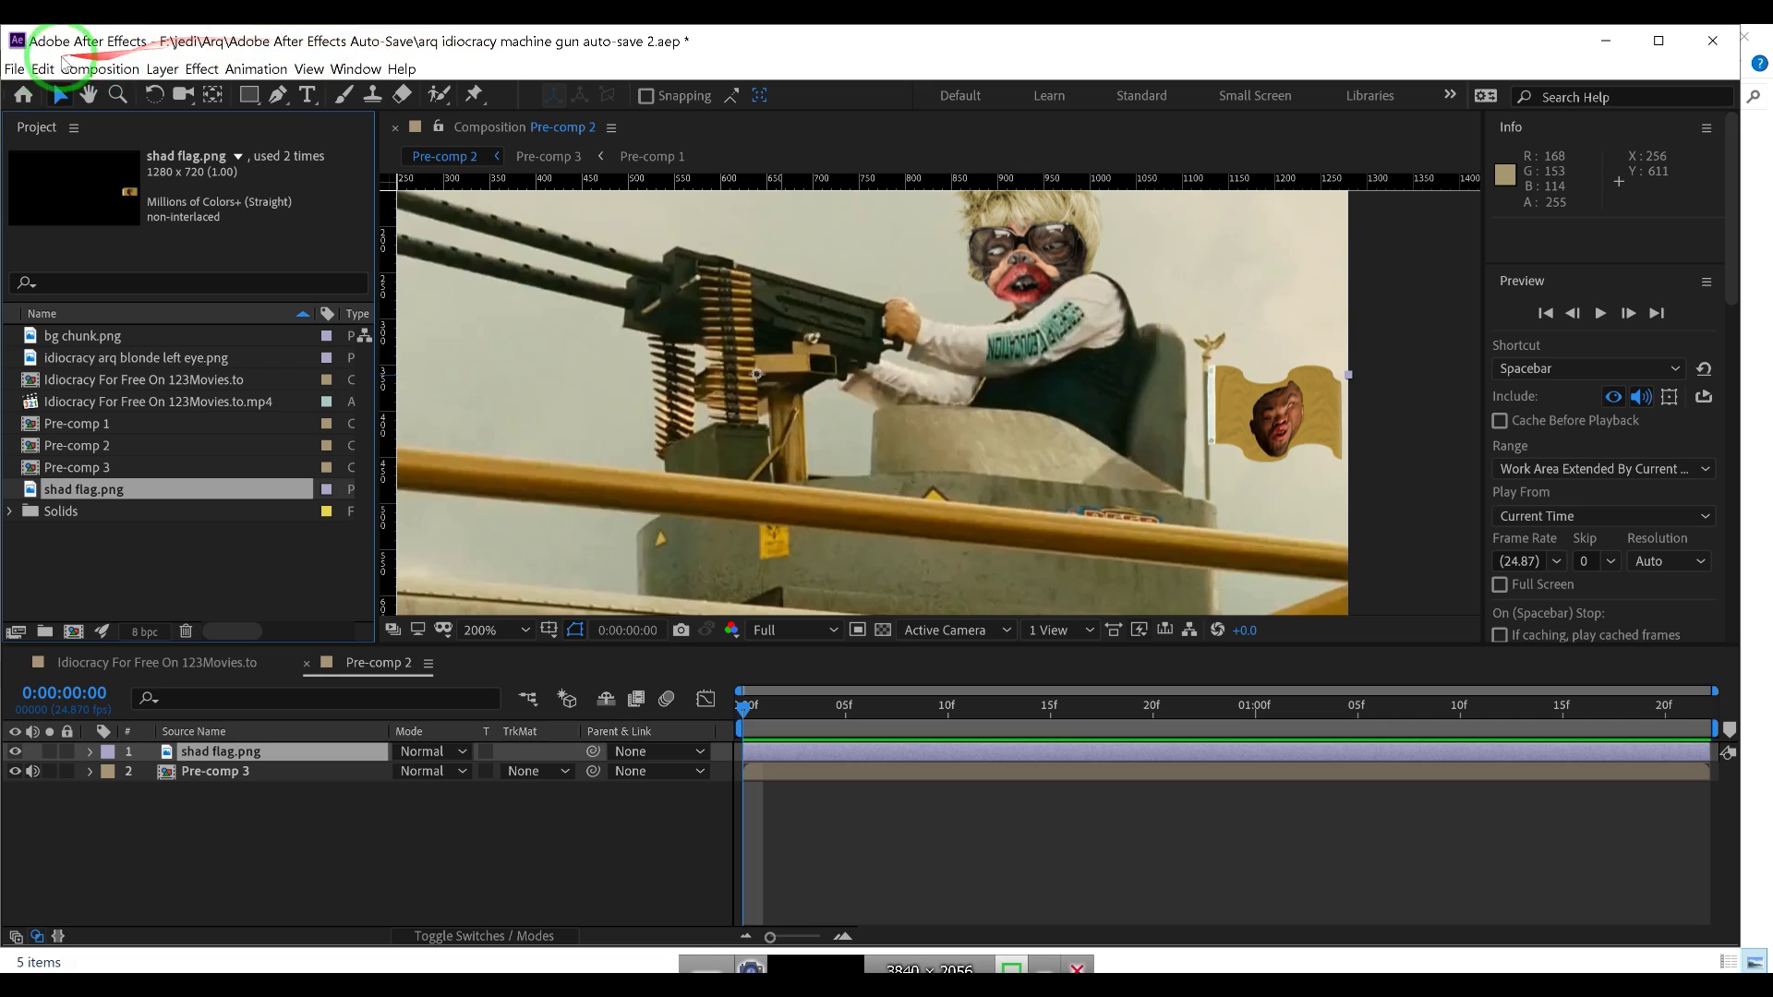
Save the project, then start a File > Save As copy
click(14, 69)
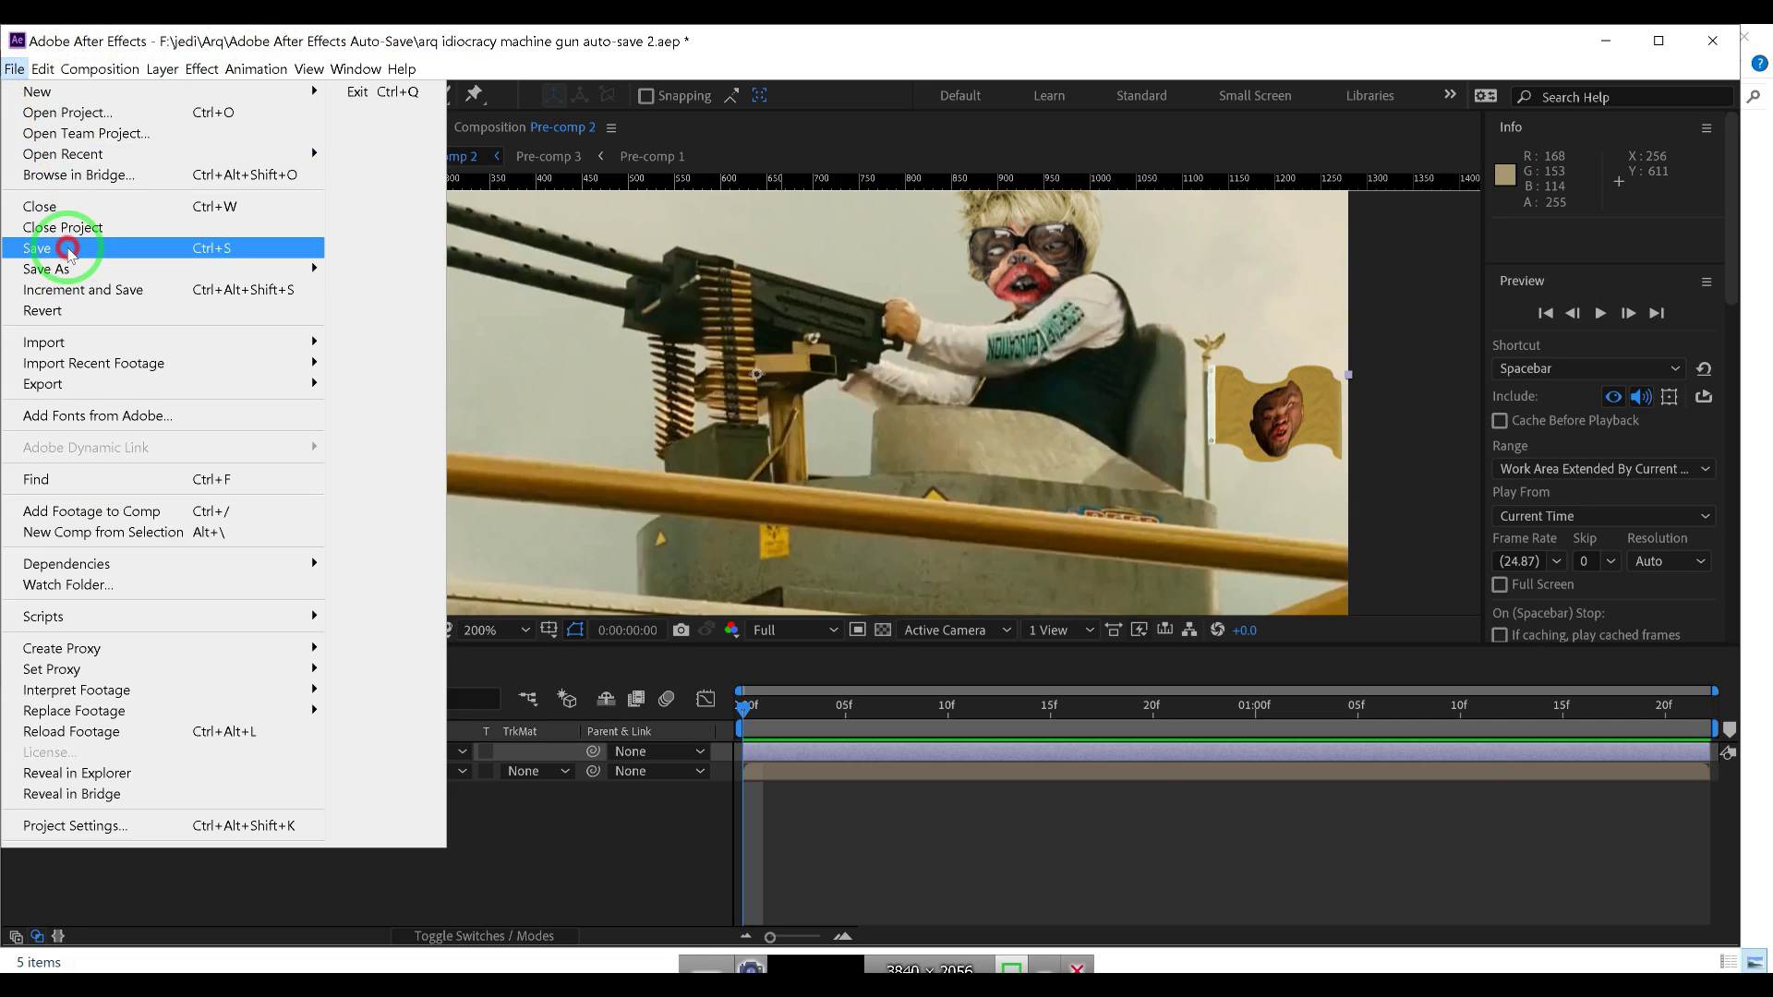
click(70, 248)
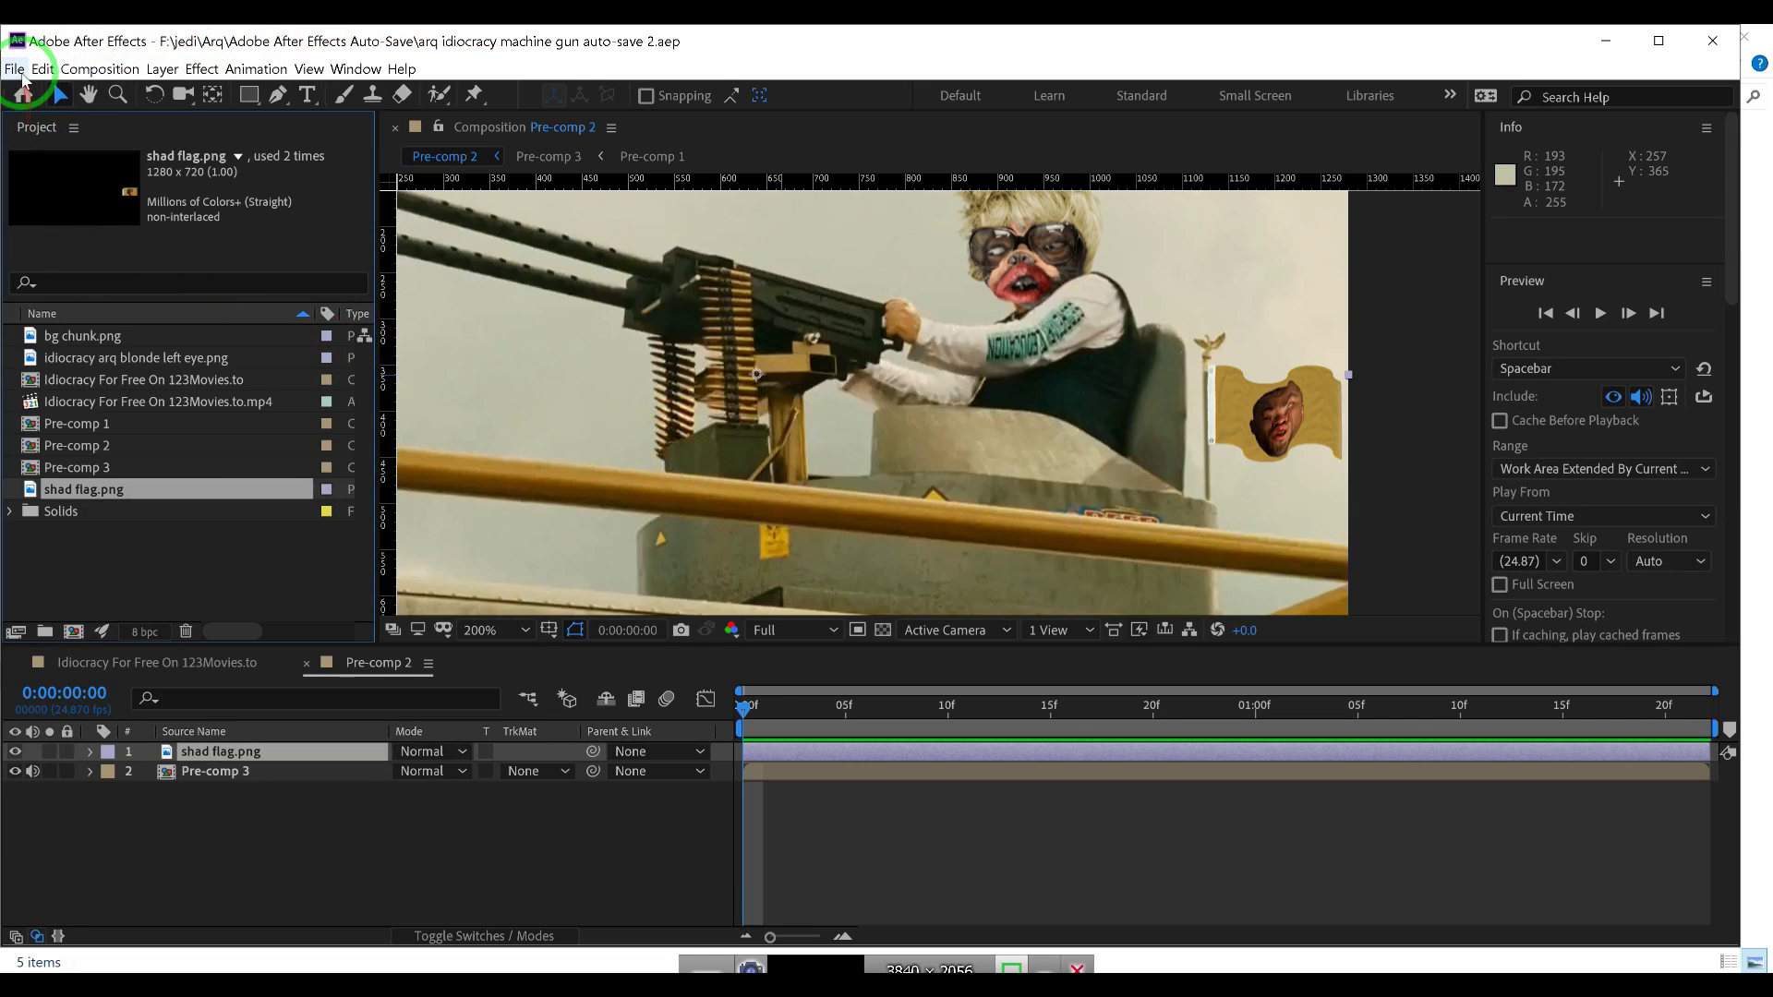
click(13, 69)
mouse_move(68, 268)
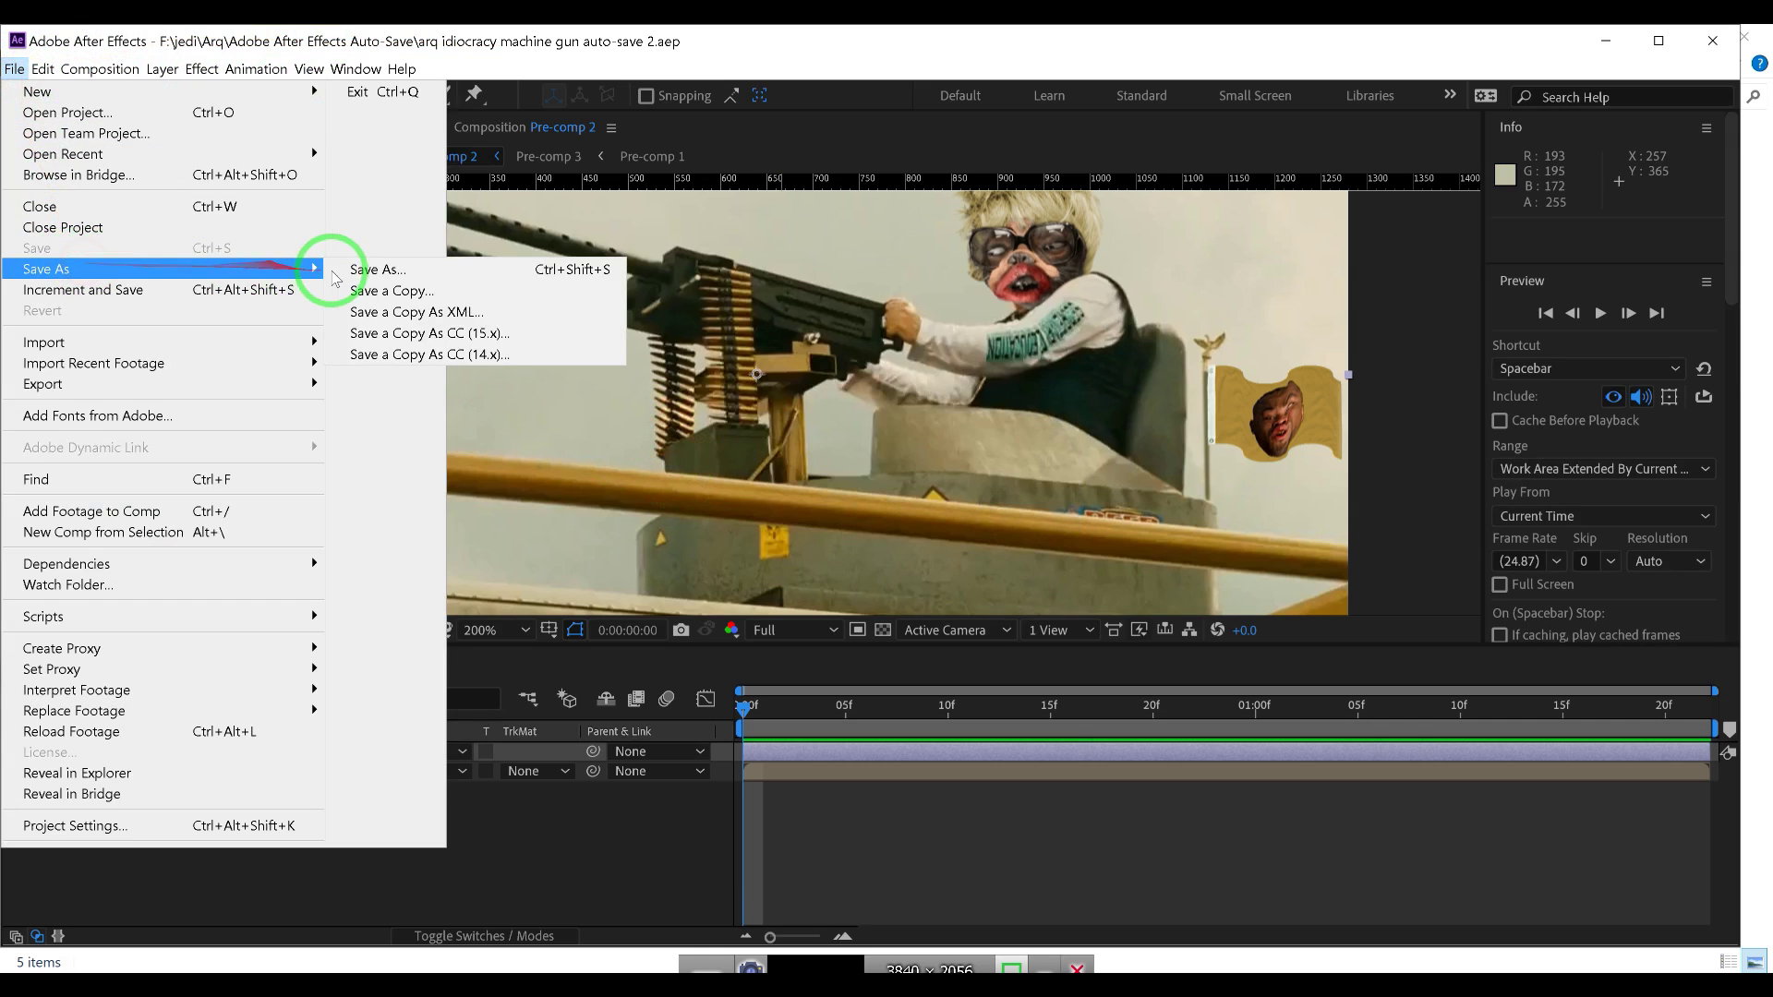
click(361, 268)
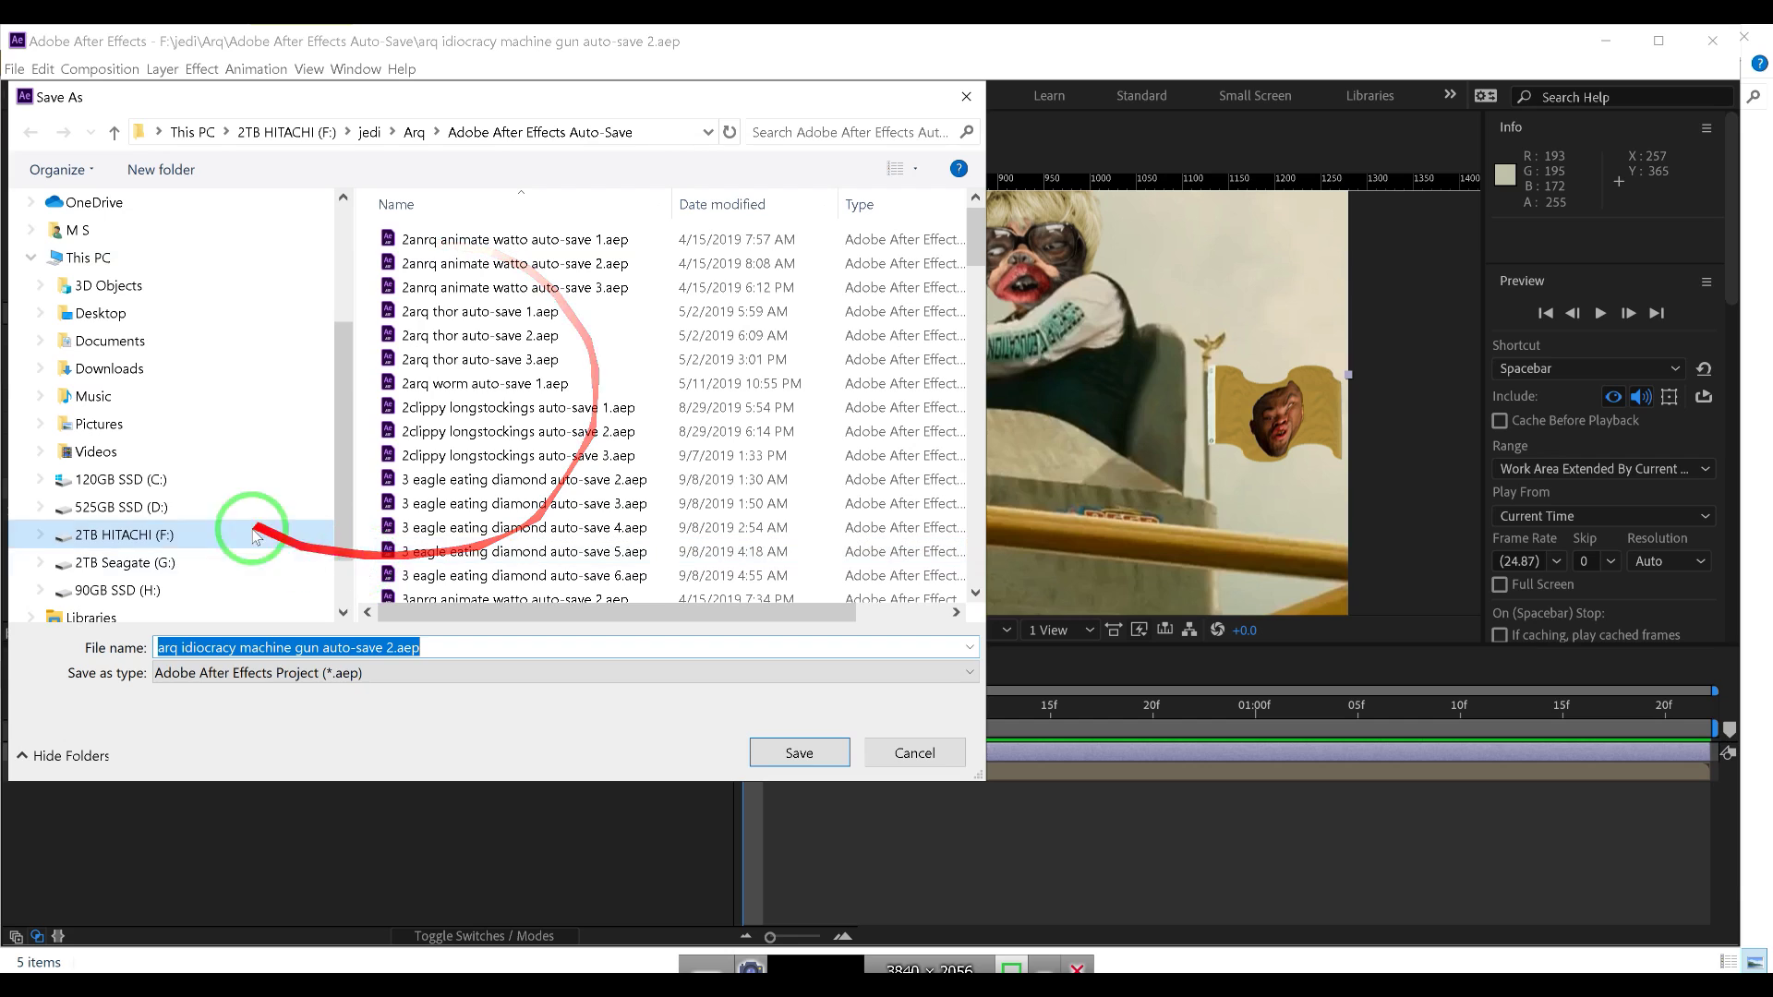
Expand F: › jedi › Arq in the Save As folder tree
click(42, 534)
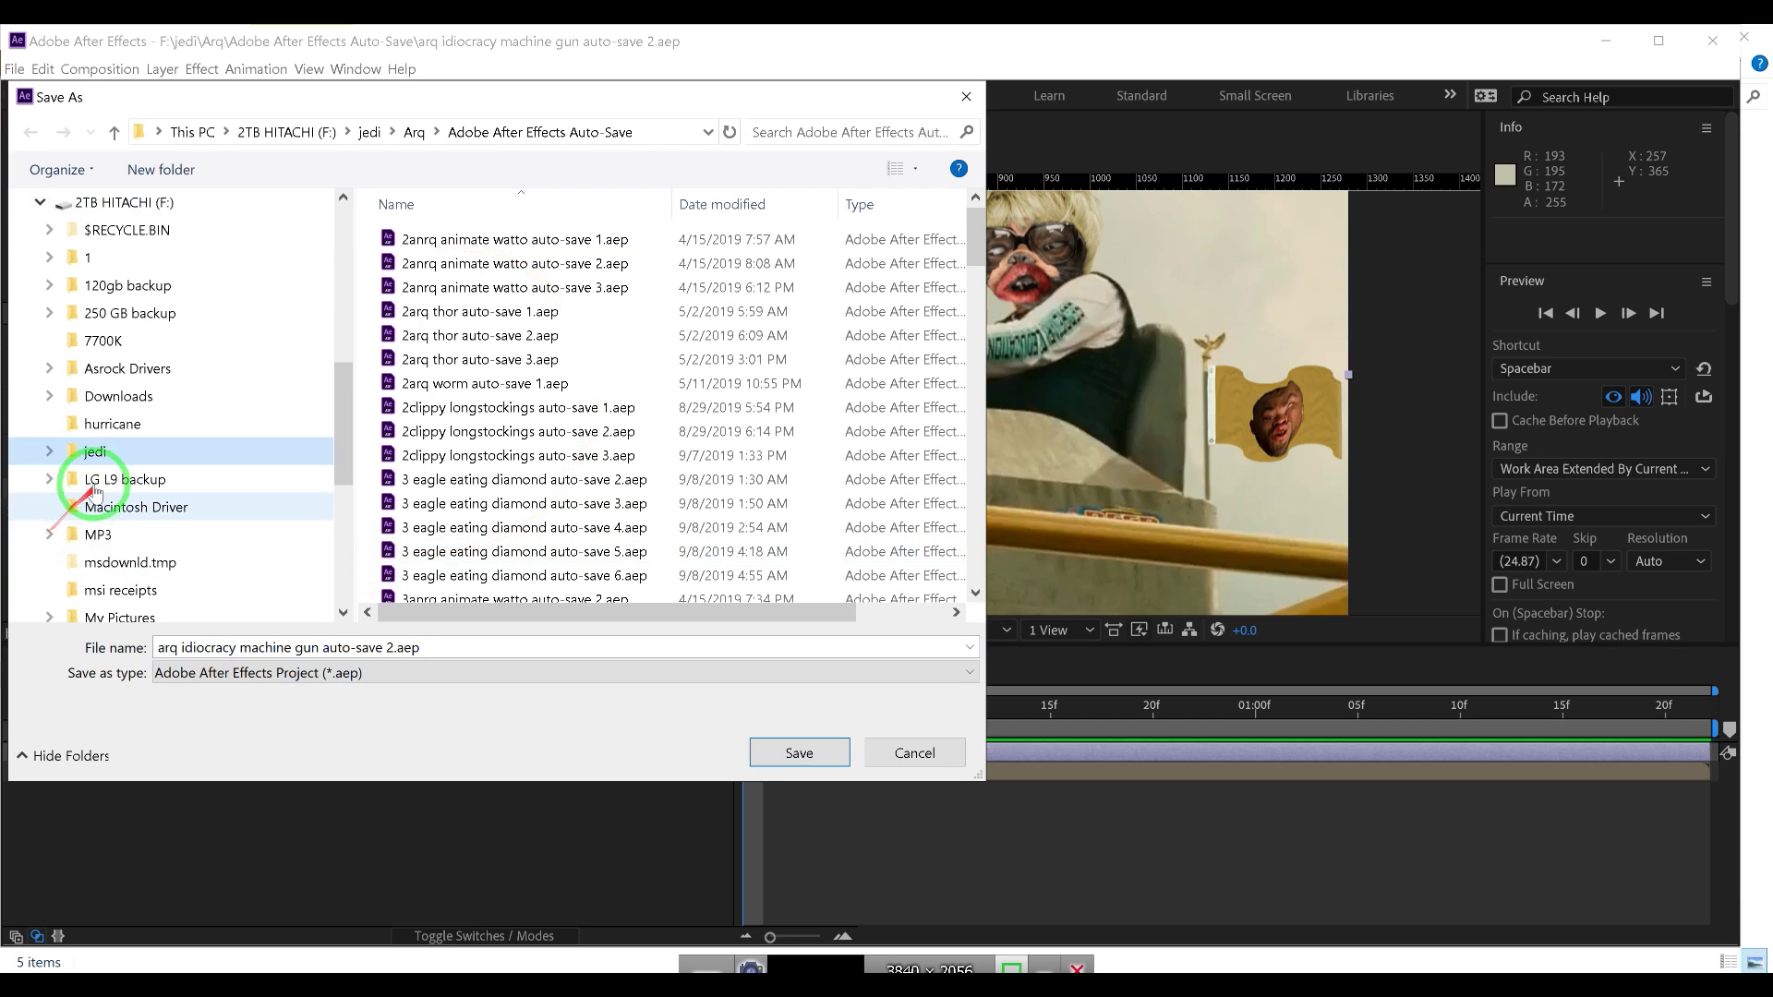
click(51, 452)
scroll(120, 476, down, 5)
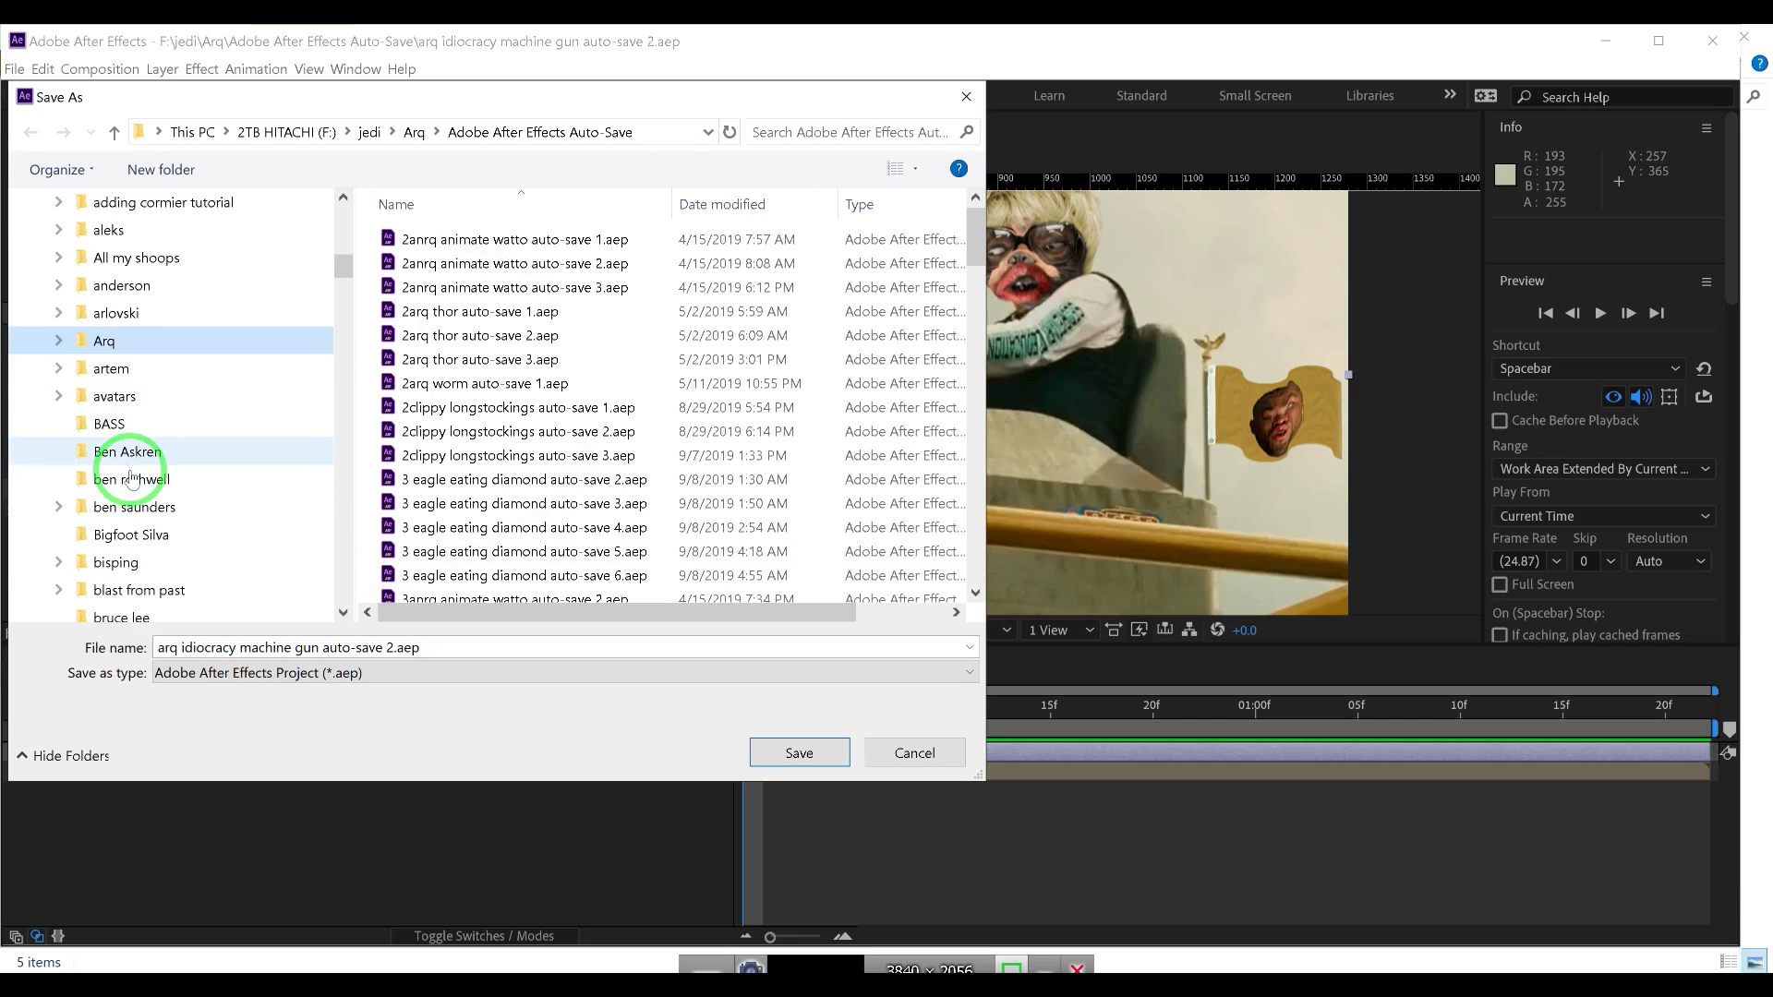
scroll(132, 485, down, 6)
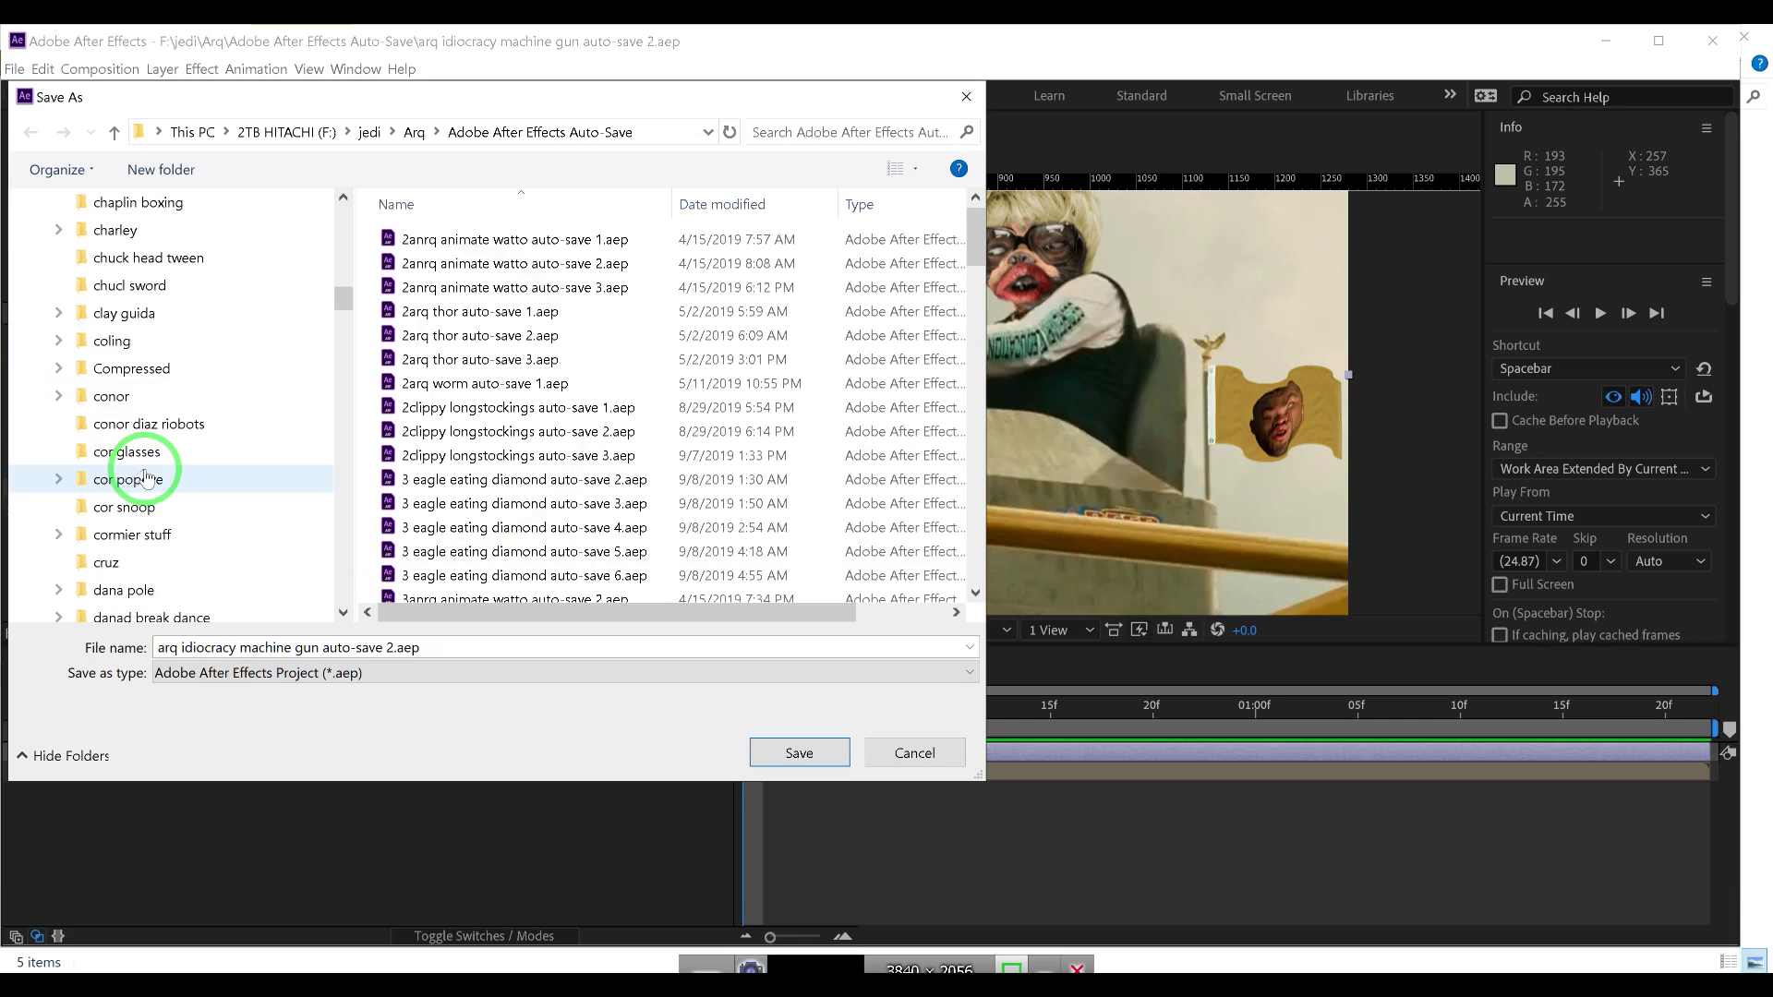
scroll(162, 487, down, 3)
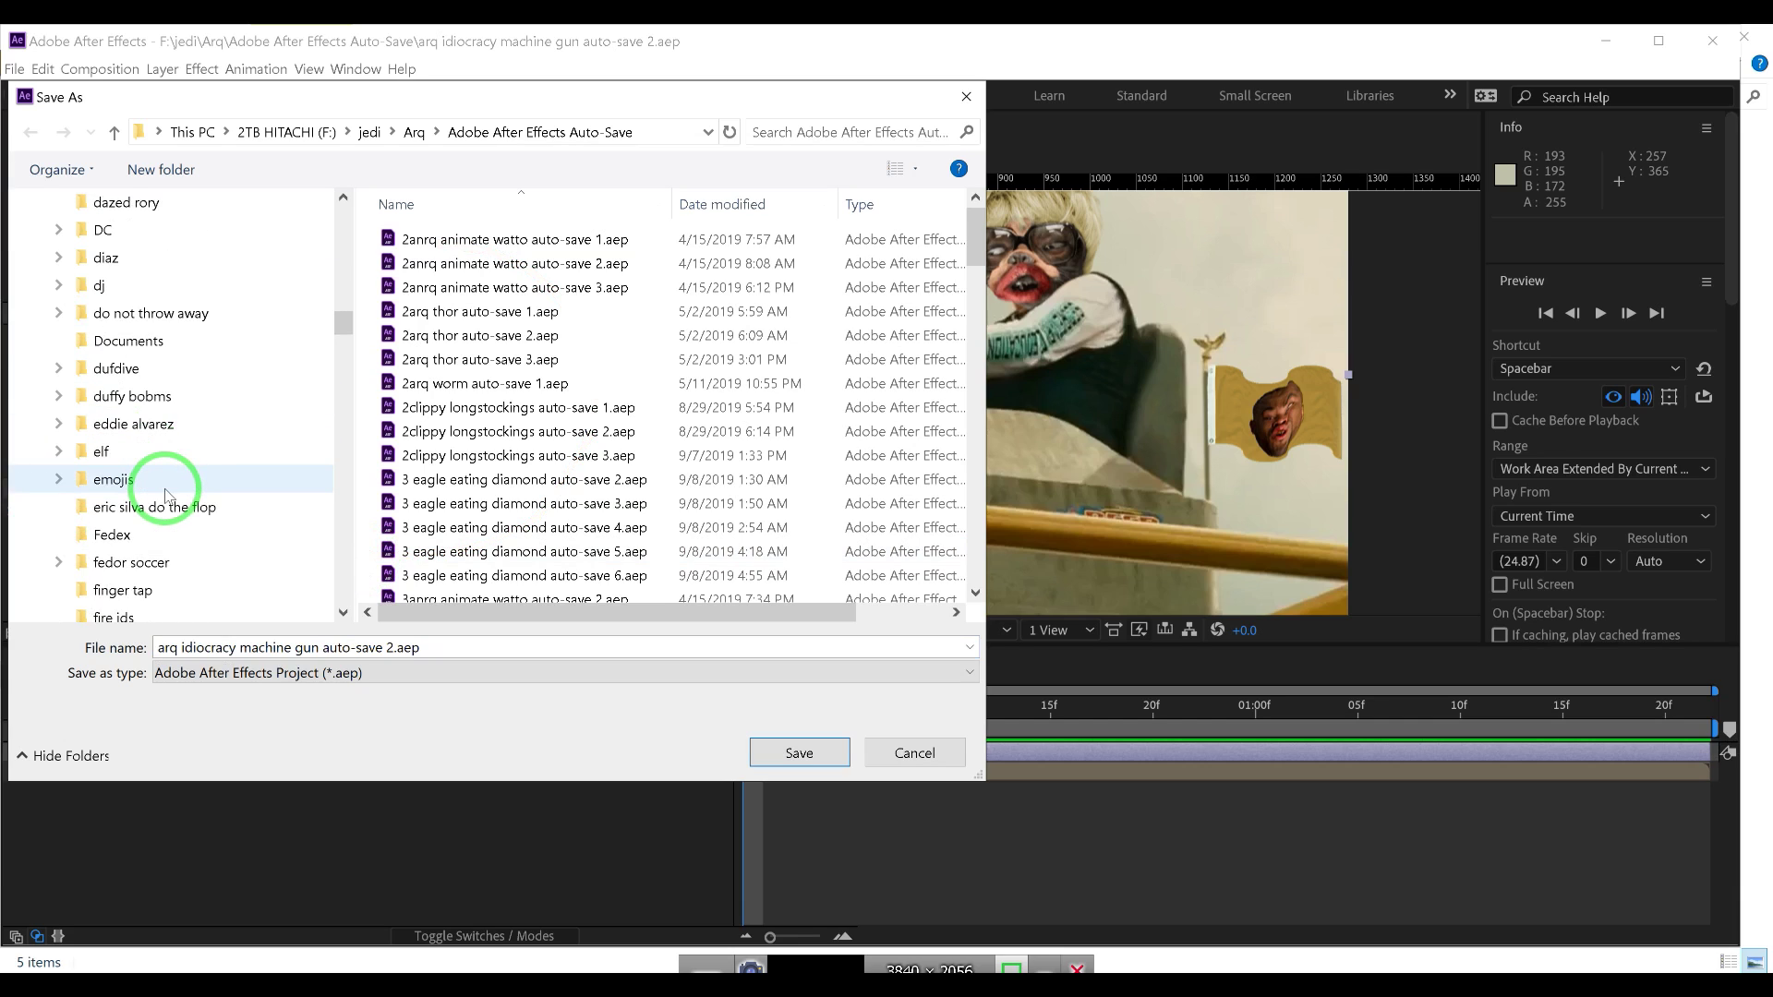
scroll(166, 496, down, 2)
scroll(168, 481, up, 4)
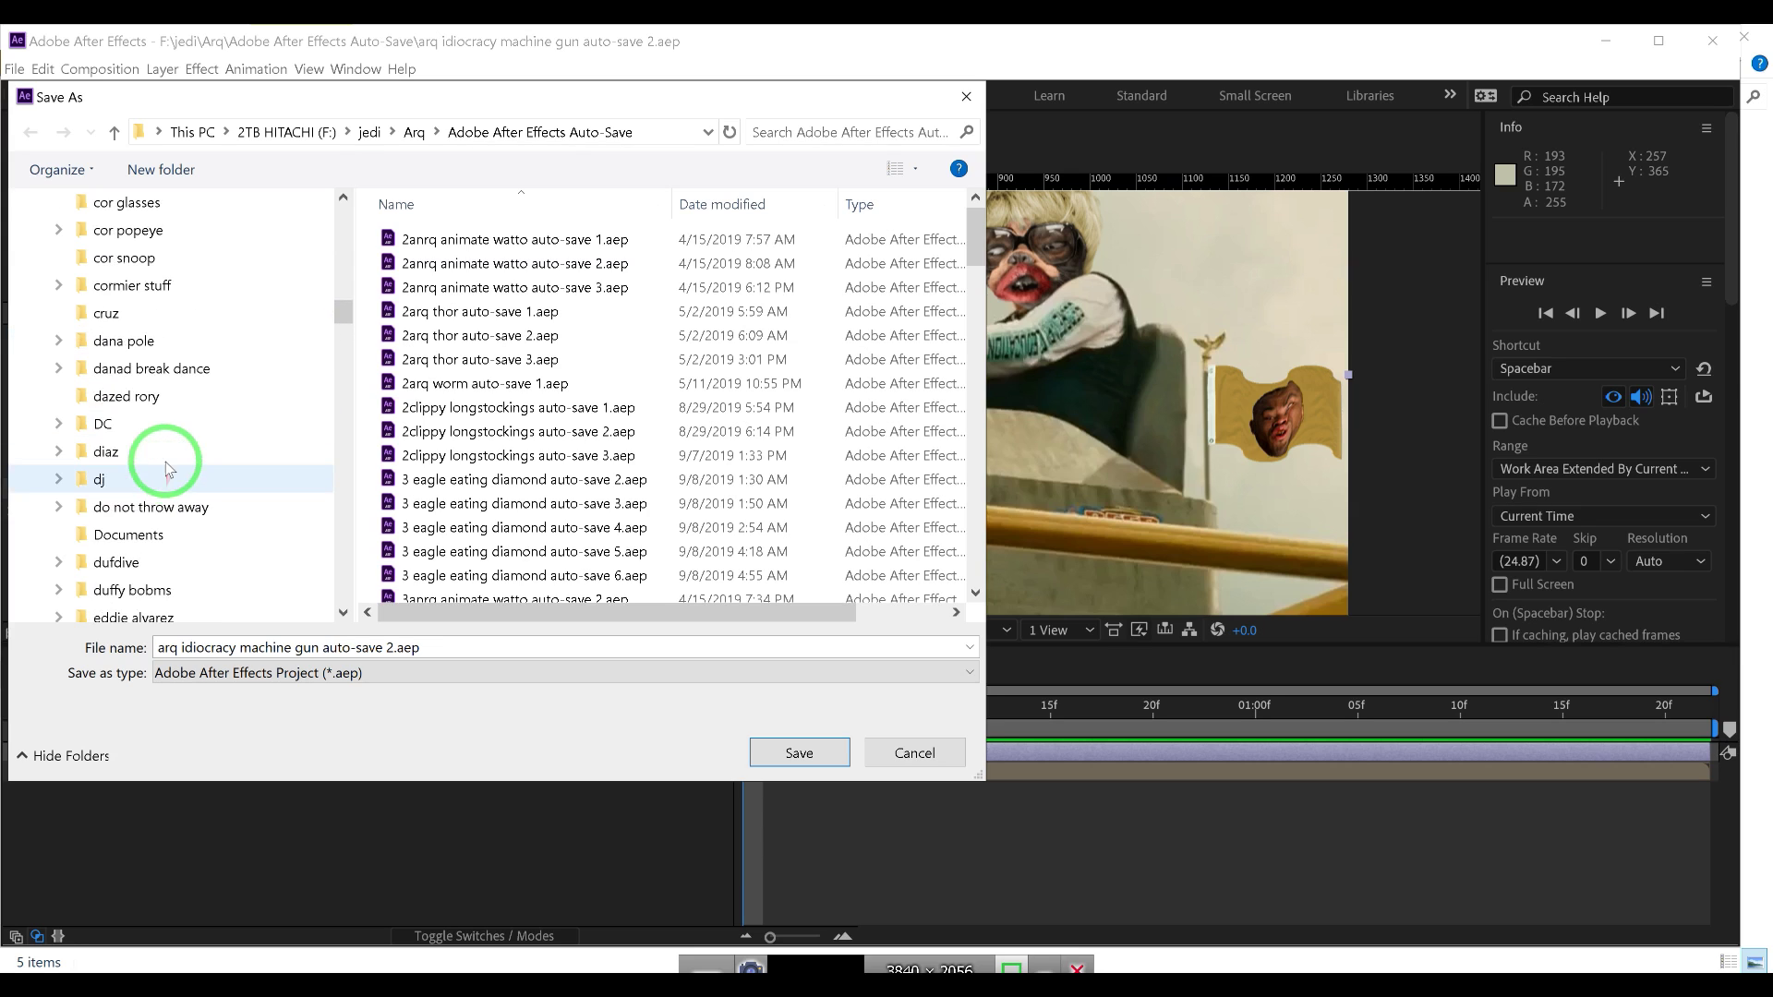
scroll(168, 443, up, 12)
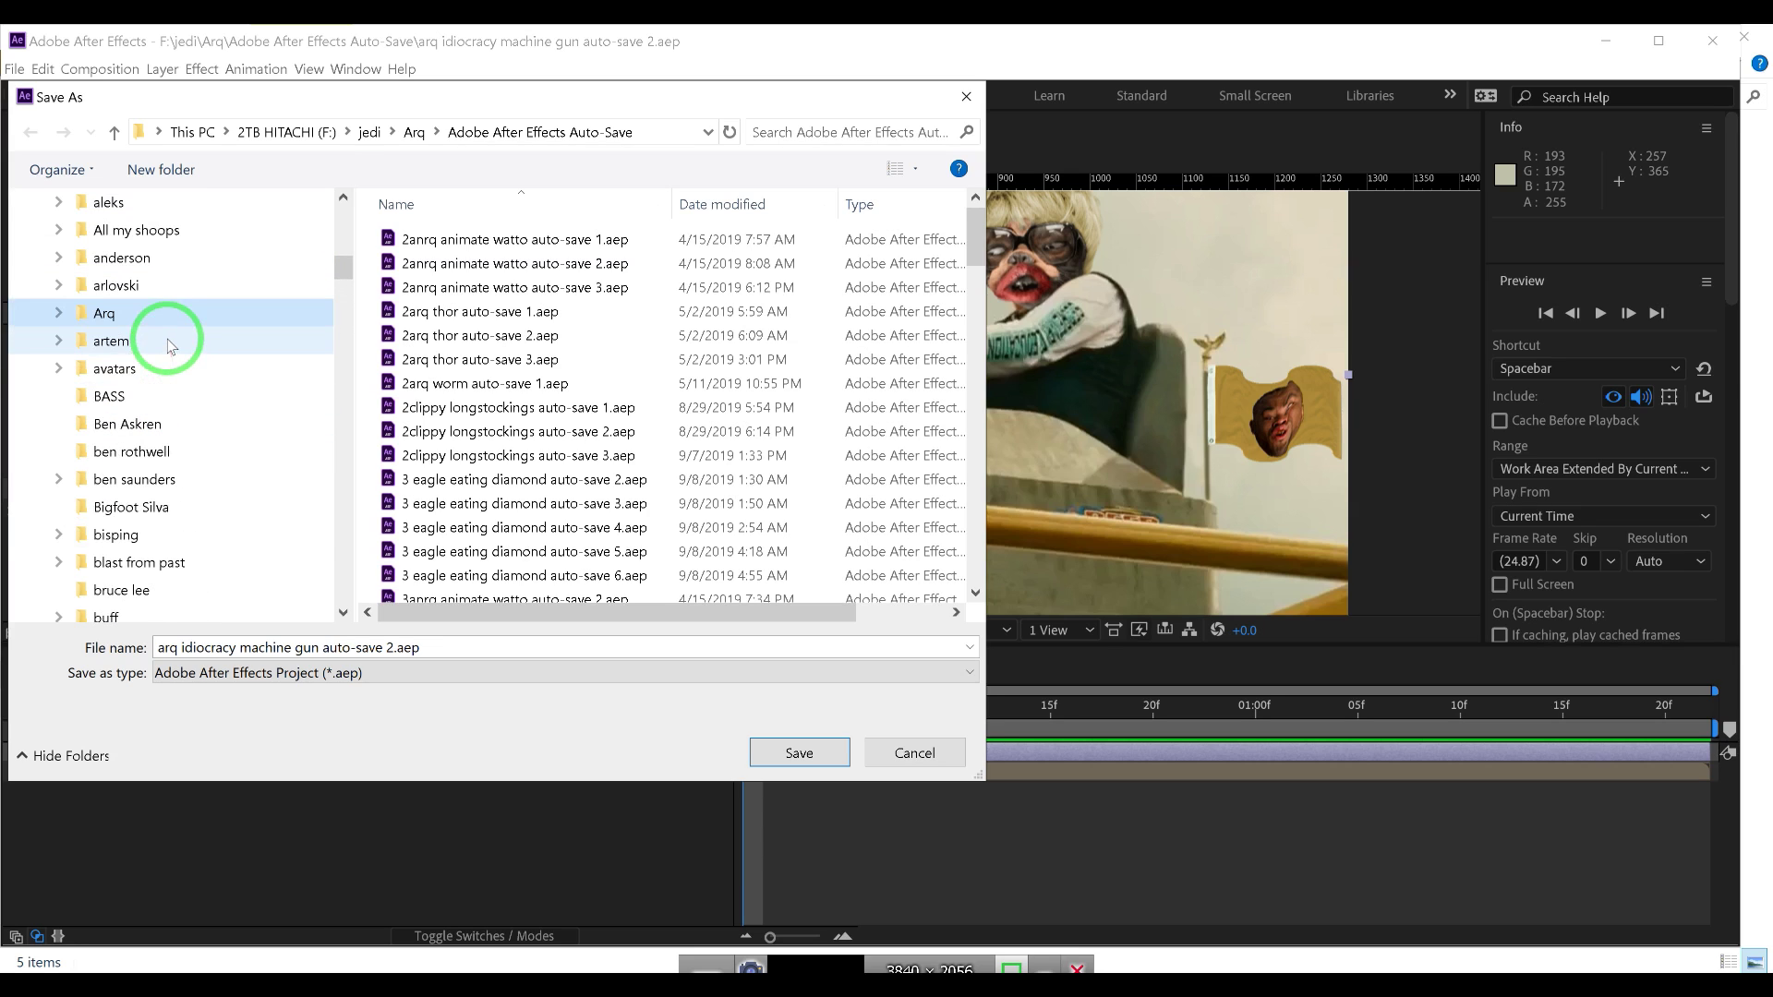
drag(72, 307, 282, 171)
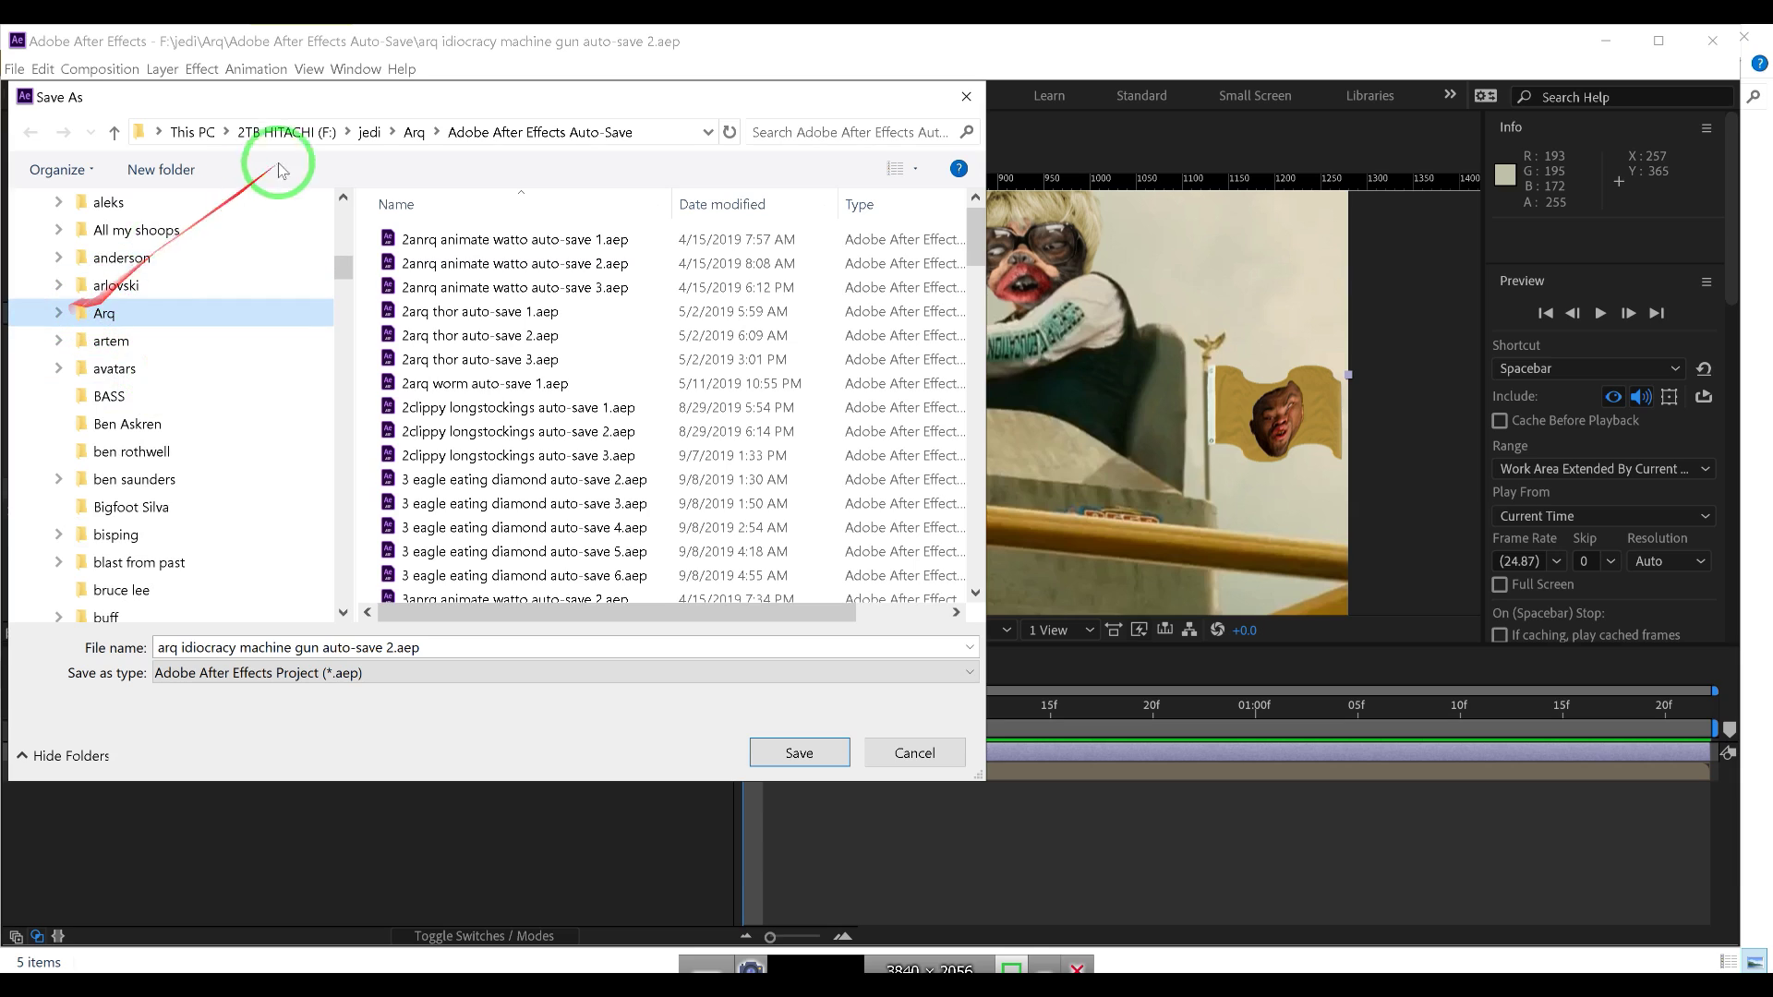
click(58, 313)
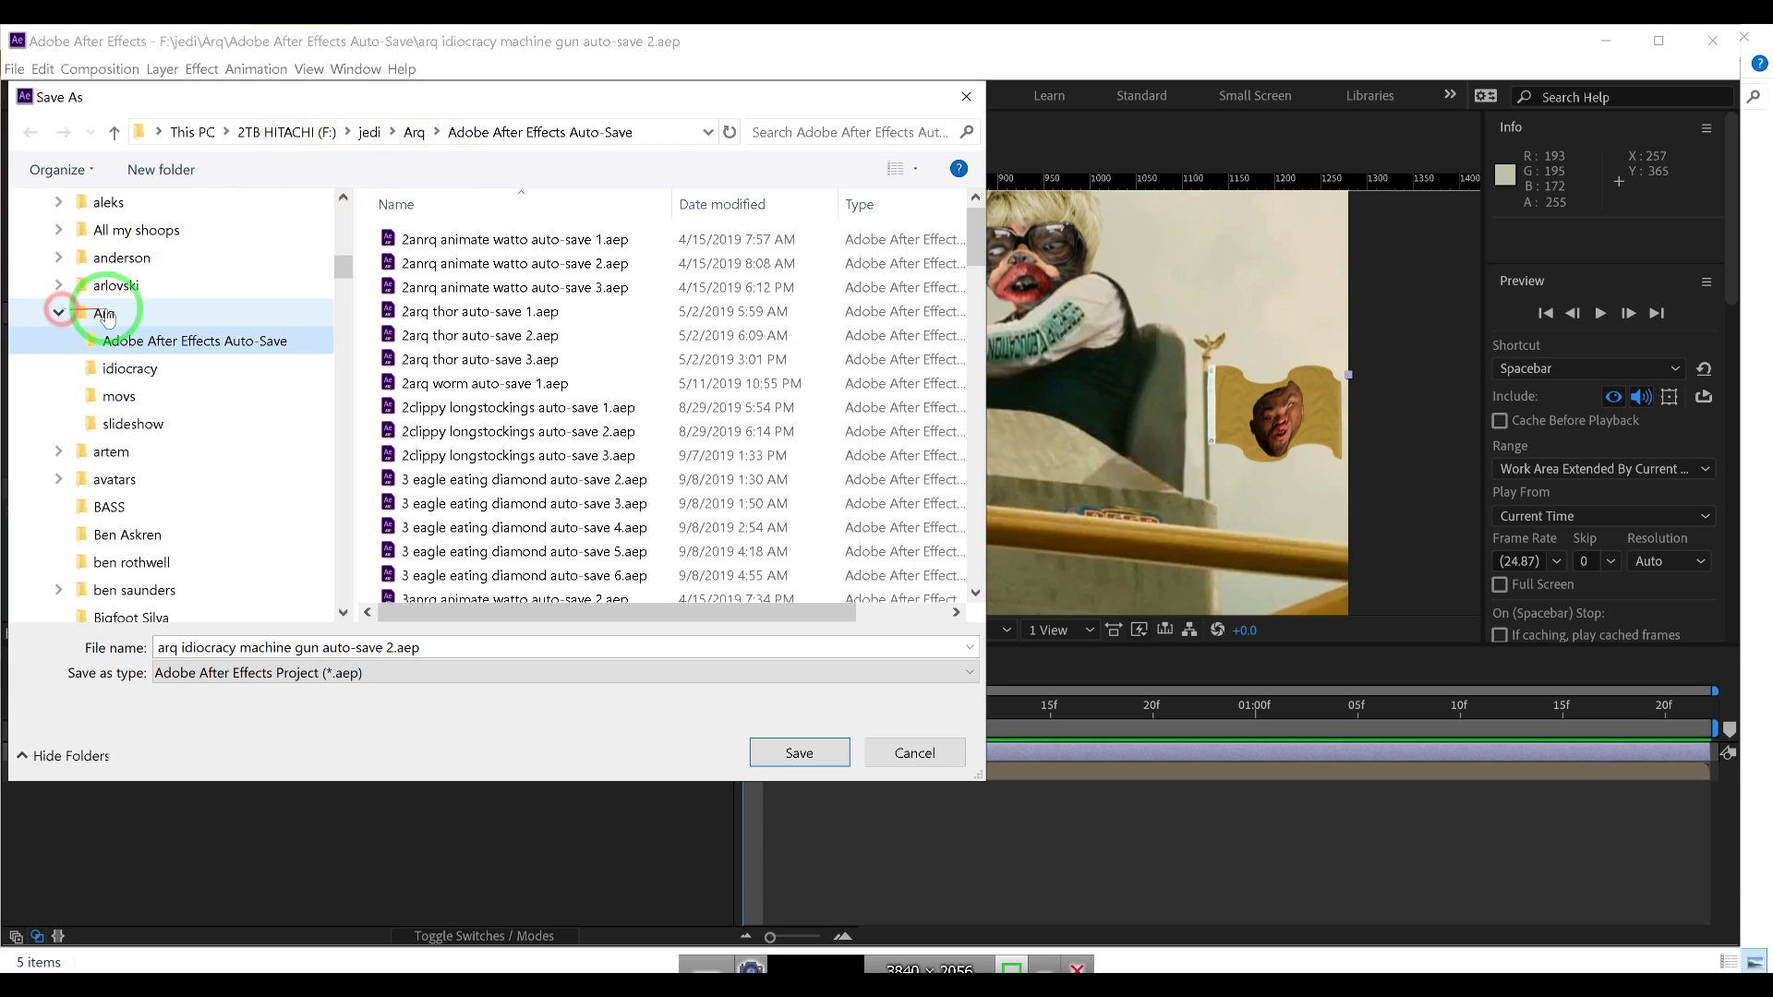
Save arq idiocracy machine gun auto-save 2.aep into the idiocracy folder
scroll(336, 256, up, 4)
drag(198, 333, 105, 423)
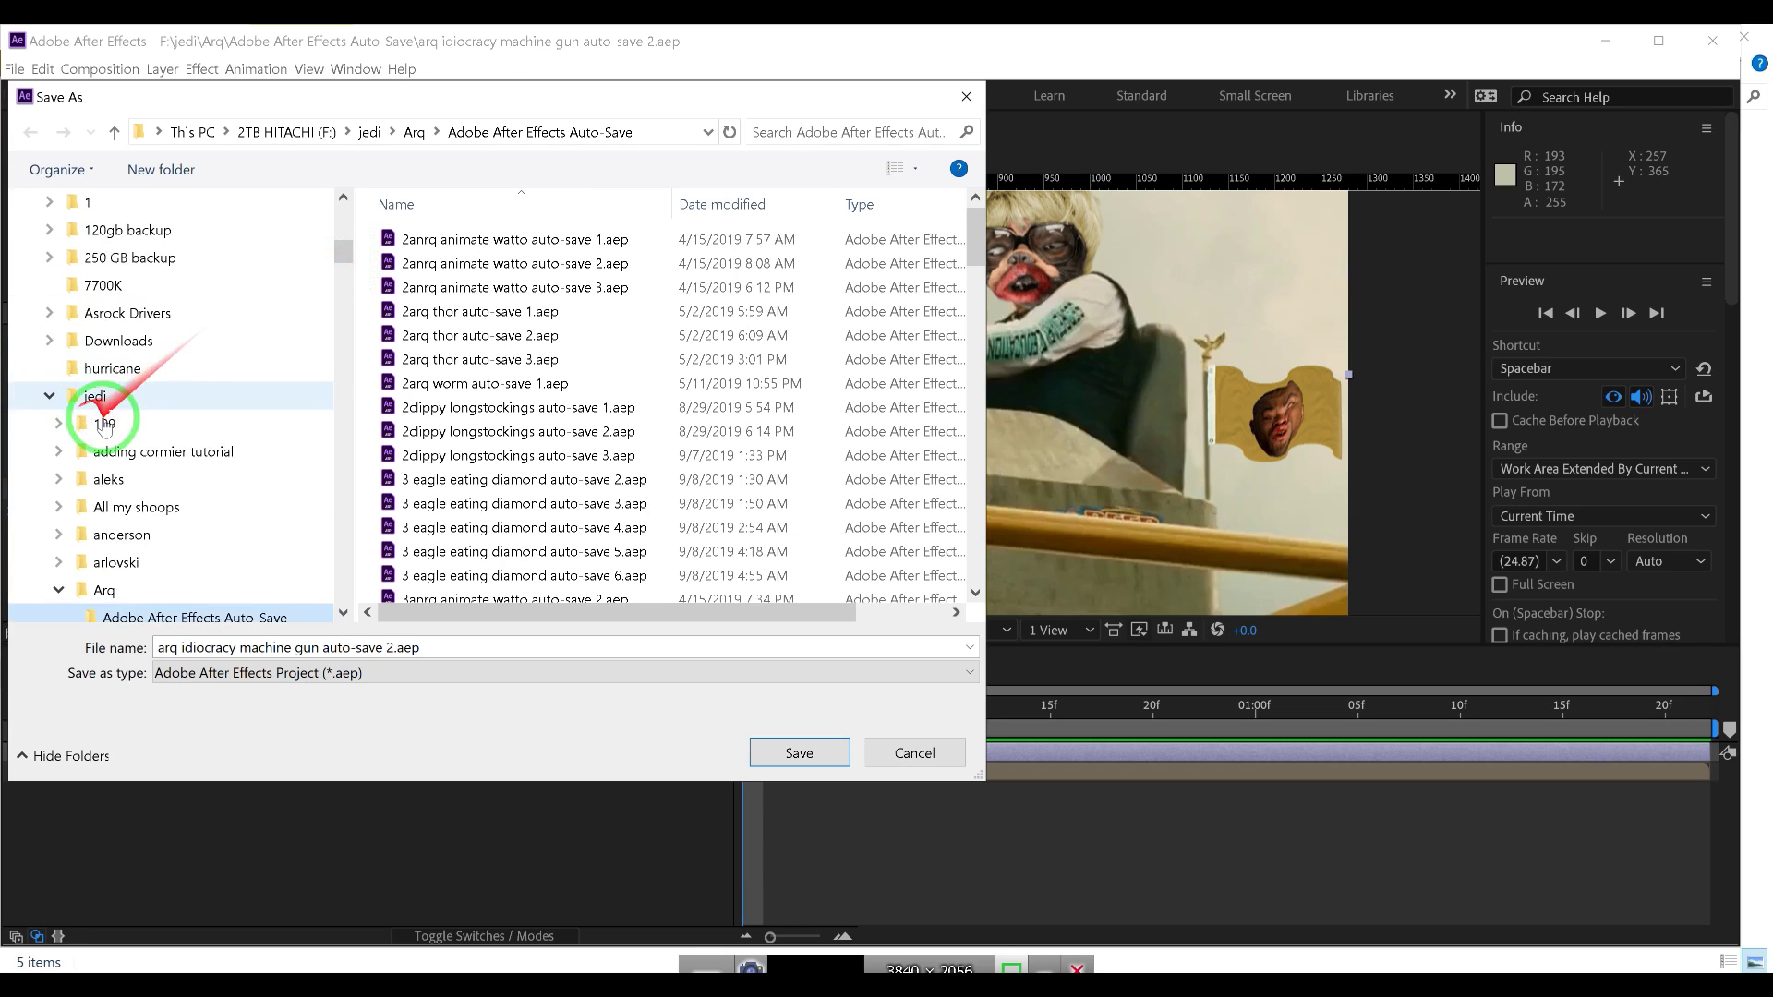
scroll(105, 434, down, 2)
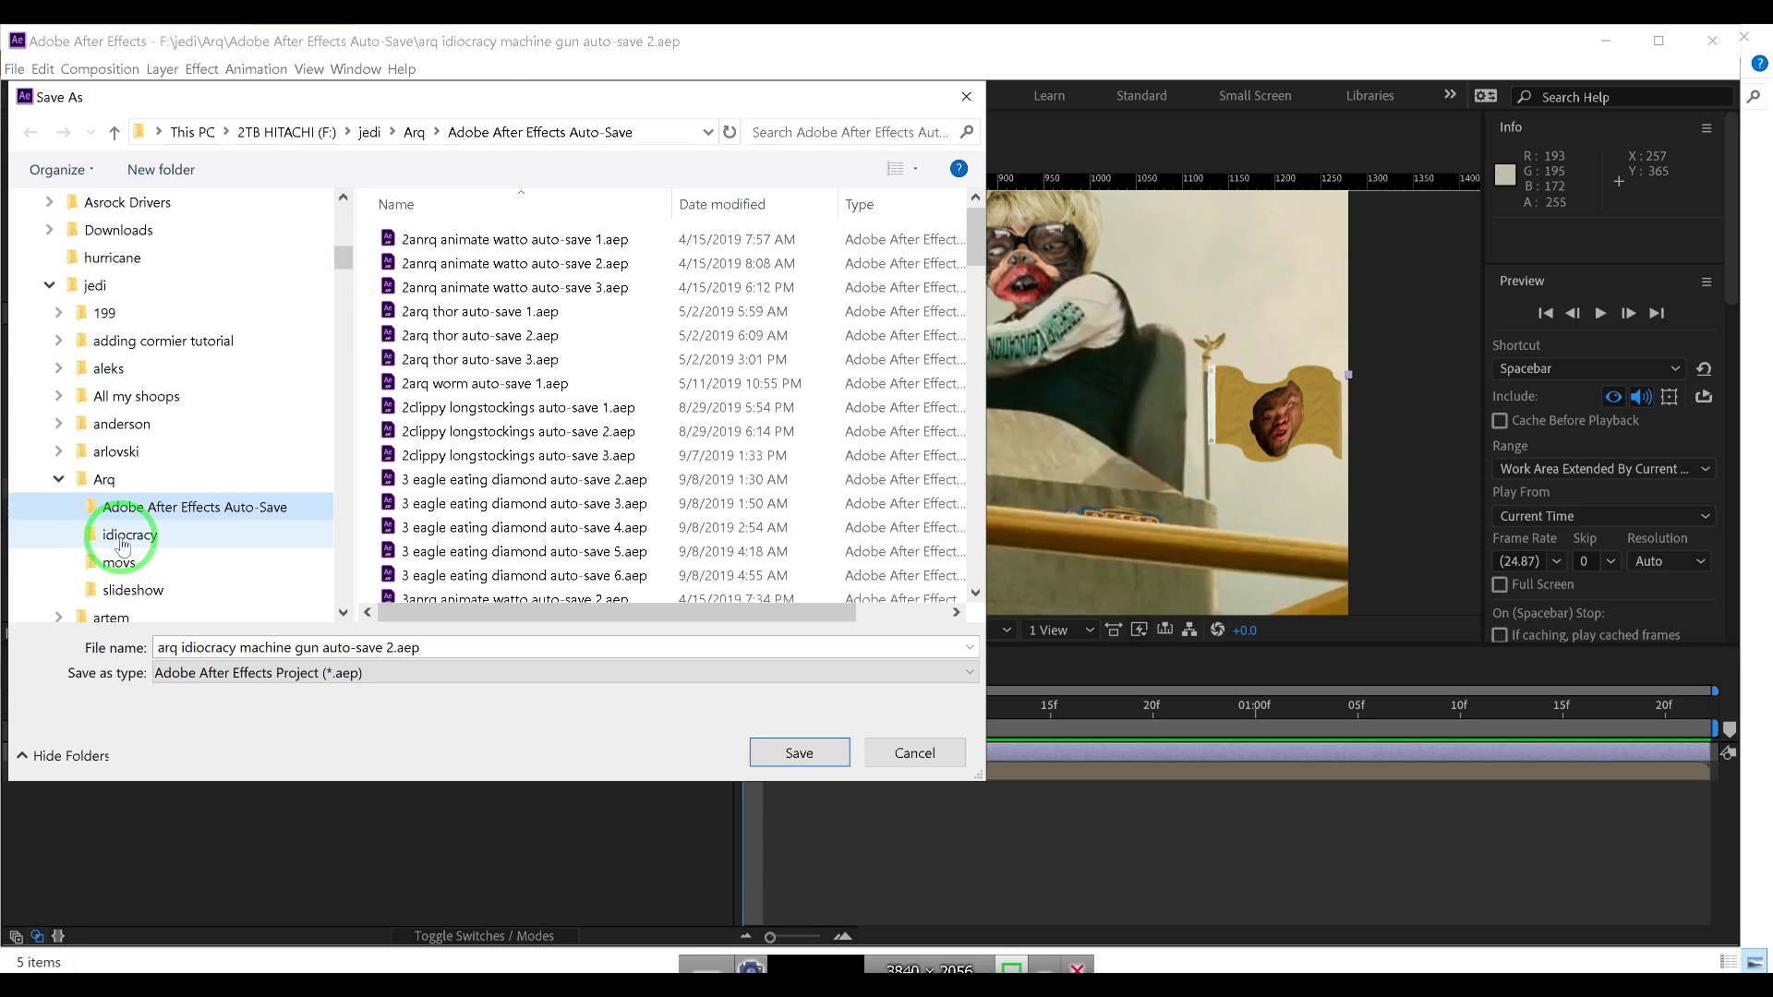
click(122, 543)
drag(123, 540, 268, 605)
drag(434, 645, 607, 688)
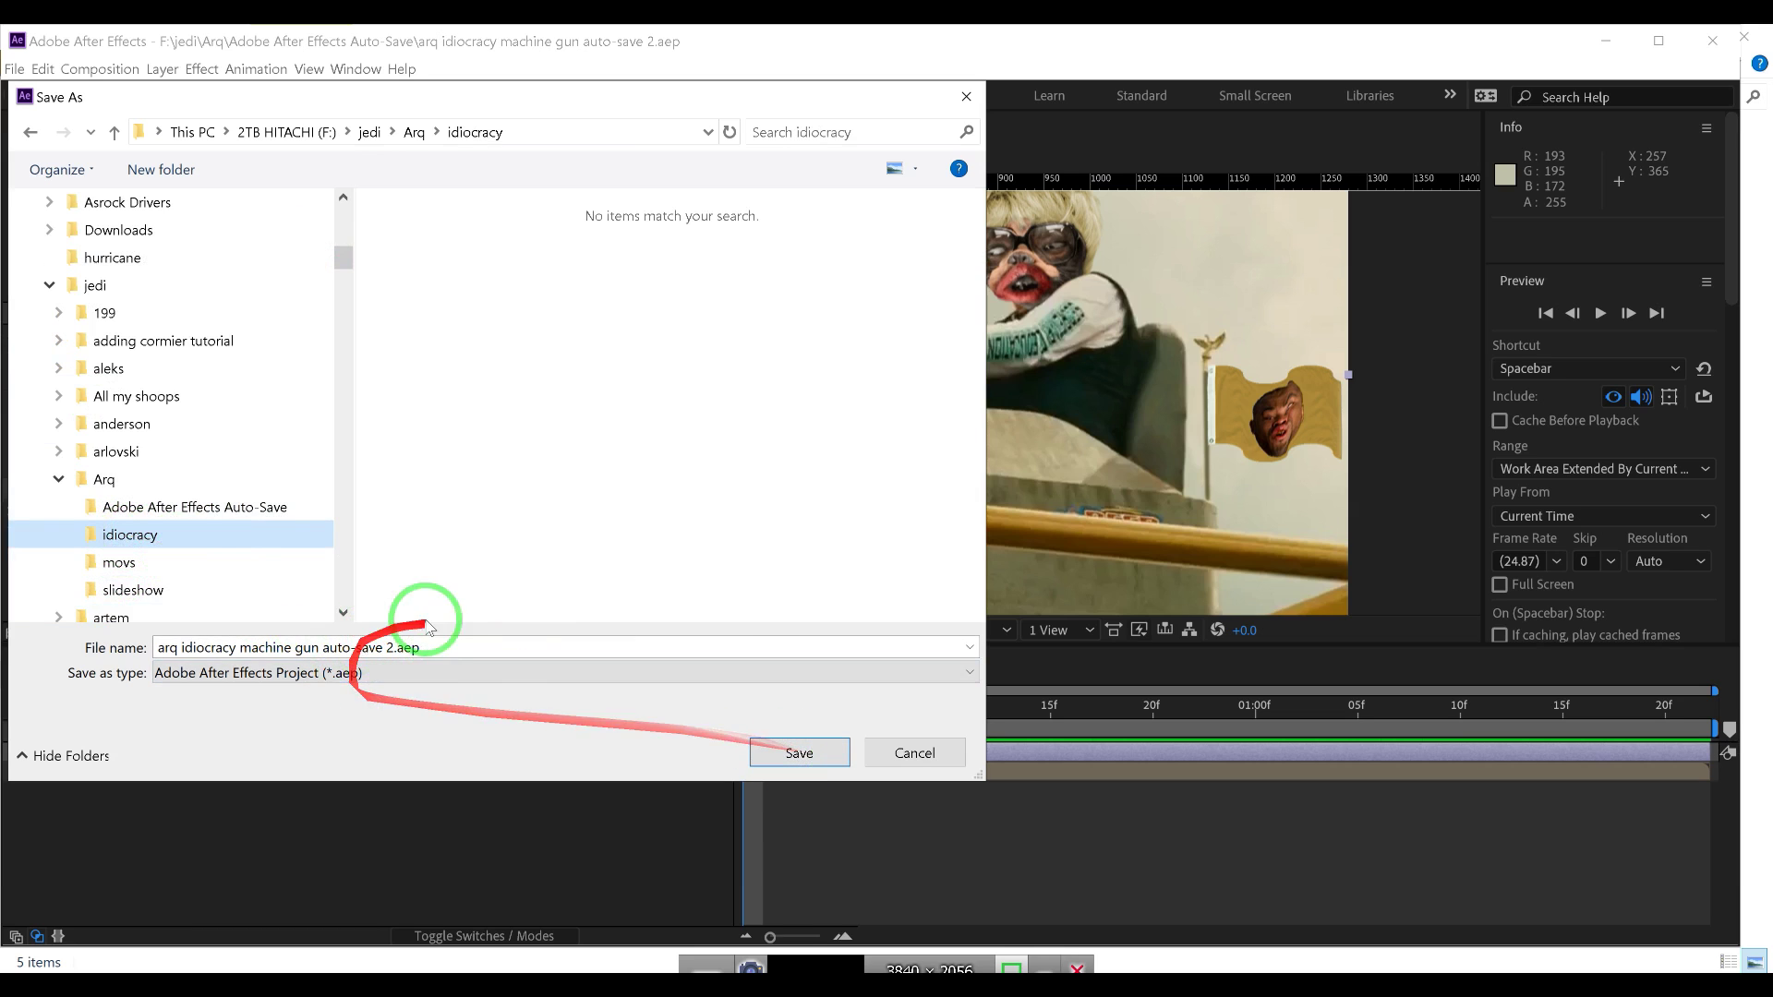
click(792, 749)
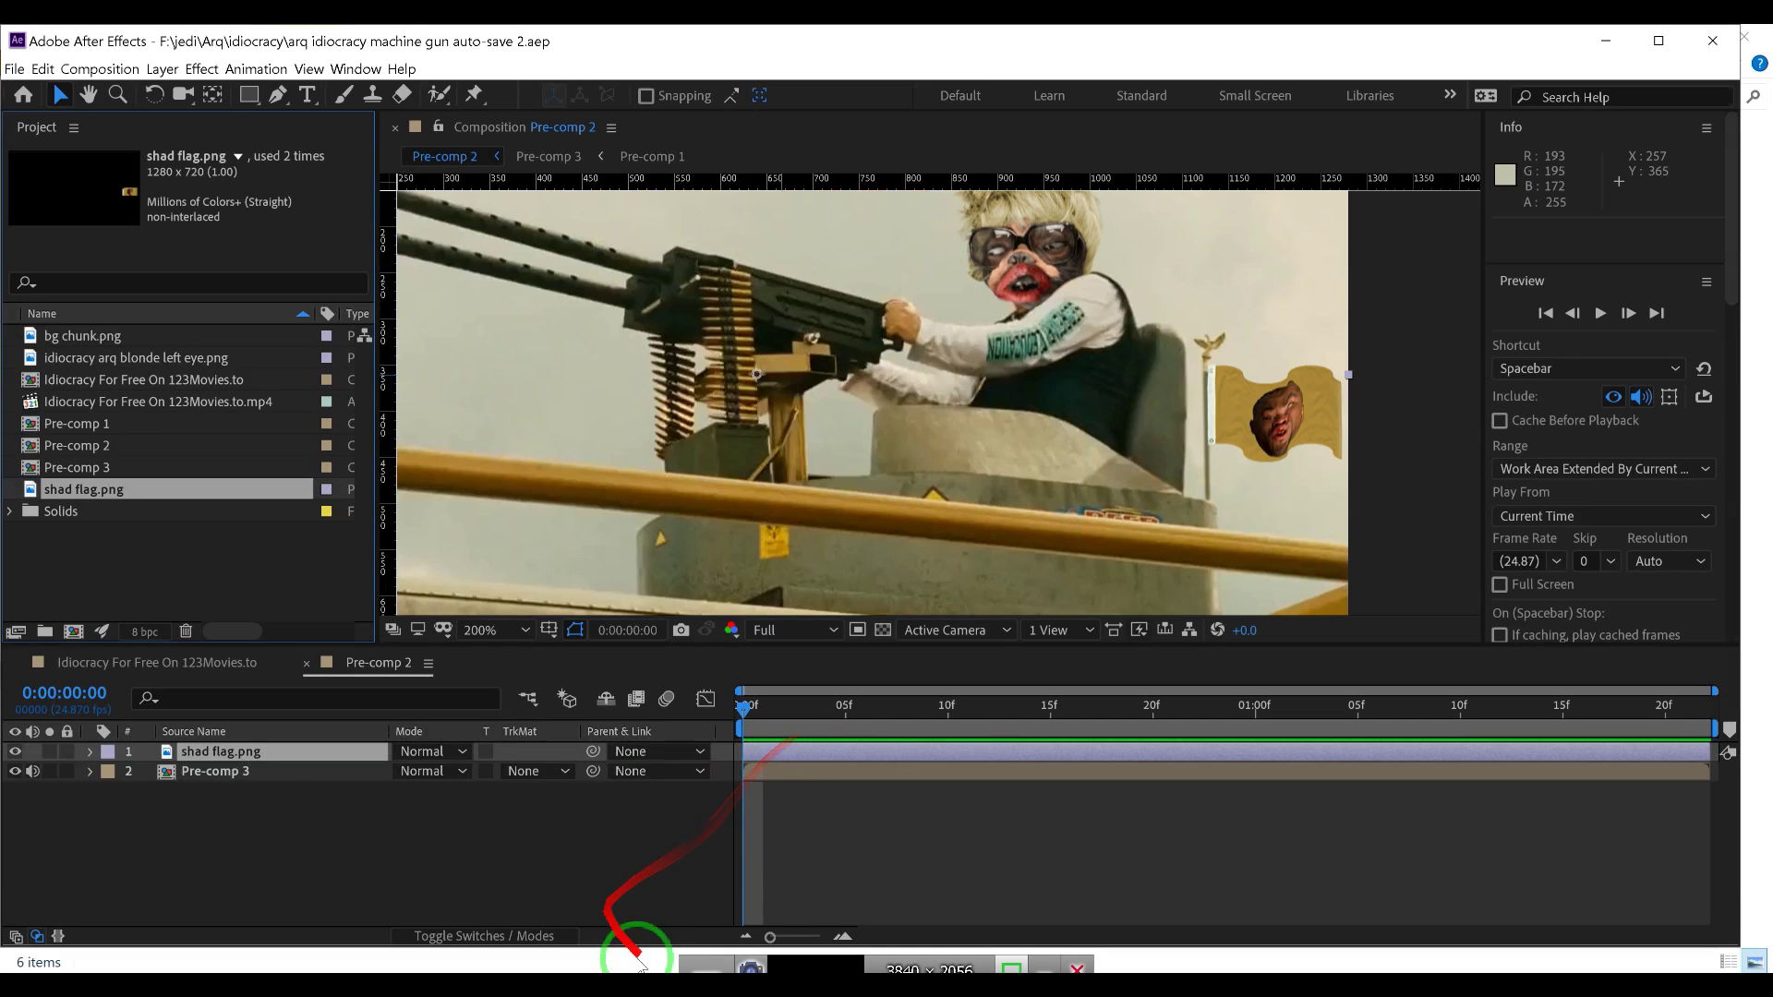
click(683, 960)
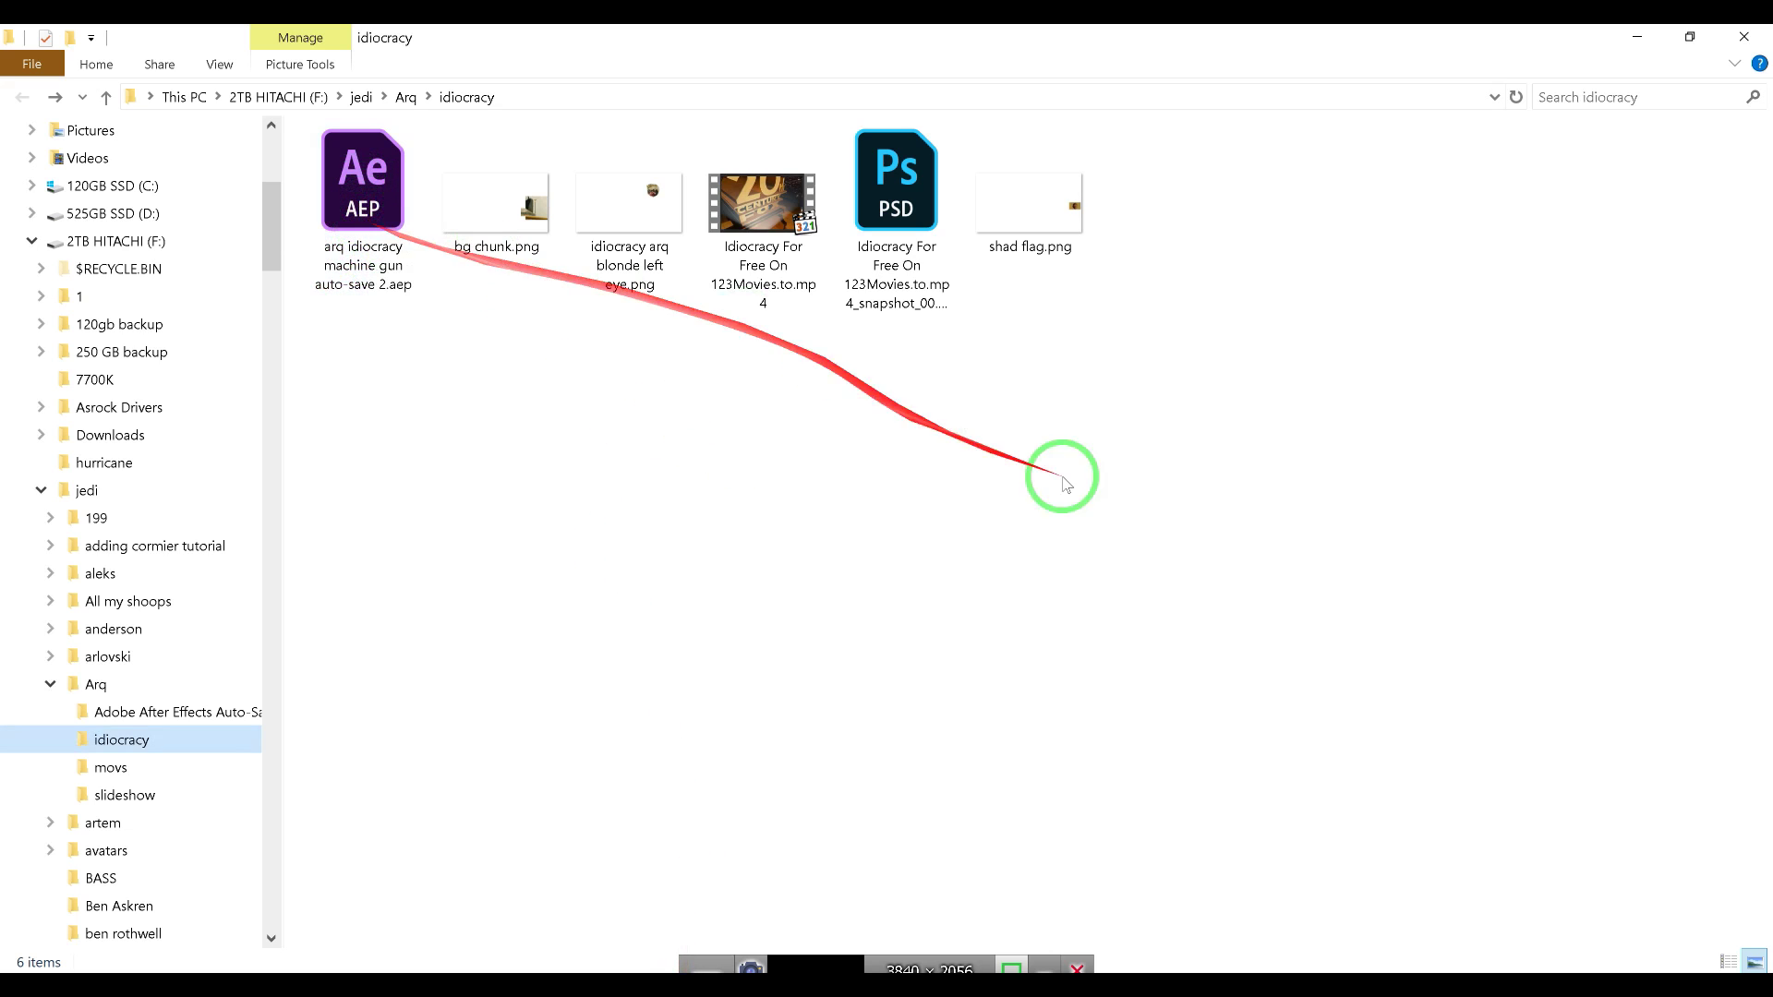
Select the AEP, three PNGs and MP4 without the PSD, and bring up Add to "idiocracy.rar"
drag(1221, 477, 277, 92)
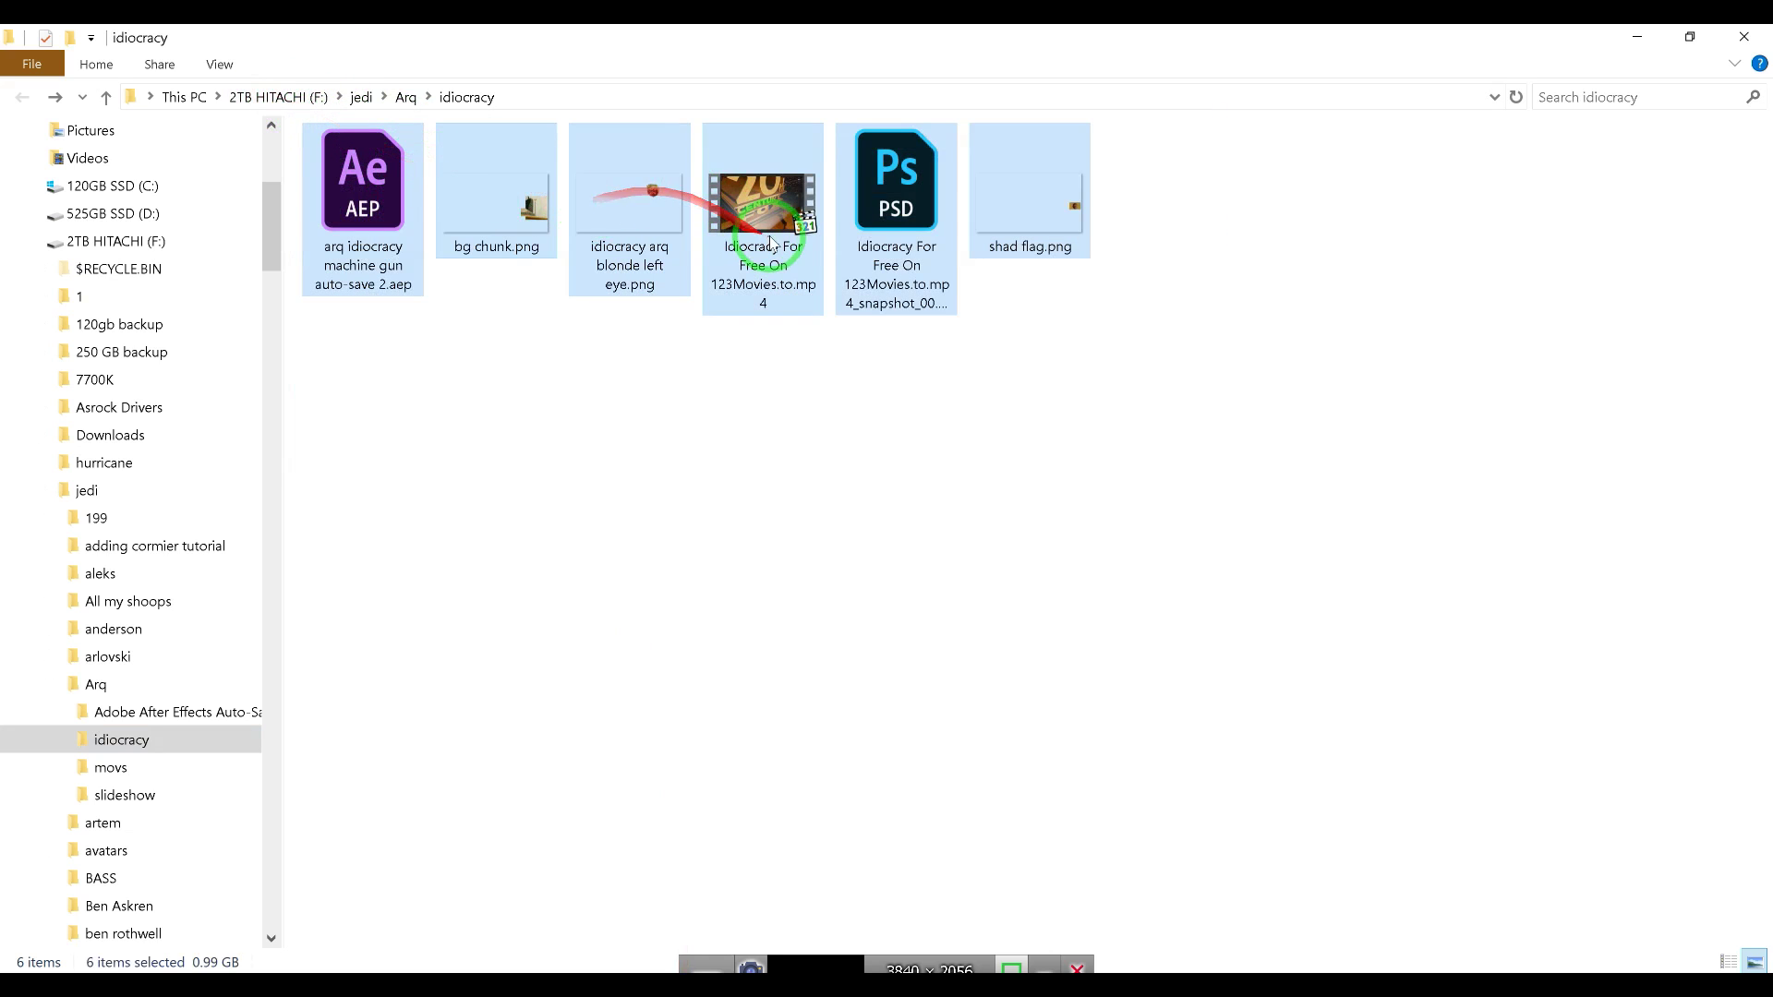
ctrl+click(908, 212)
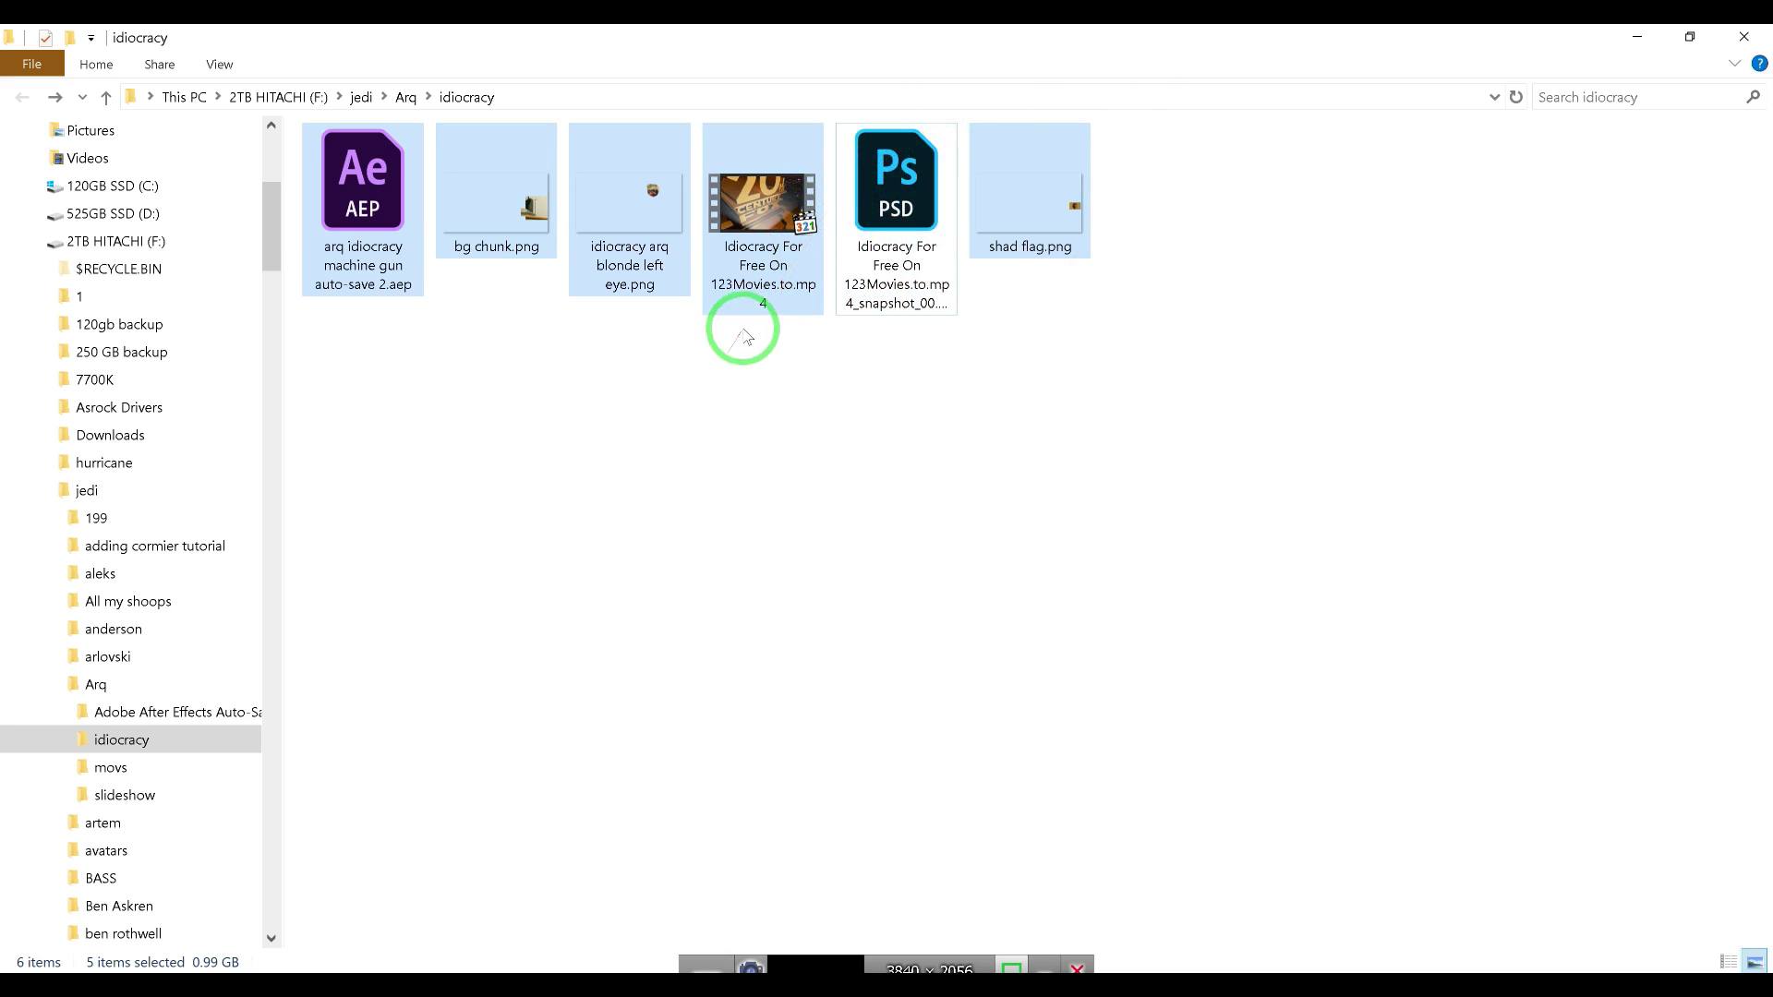
mouse_move(748, 287)
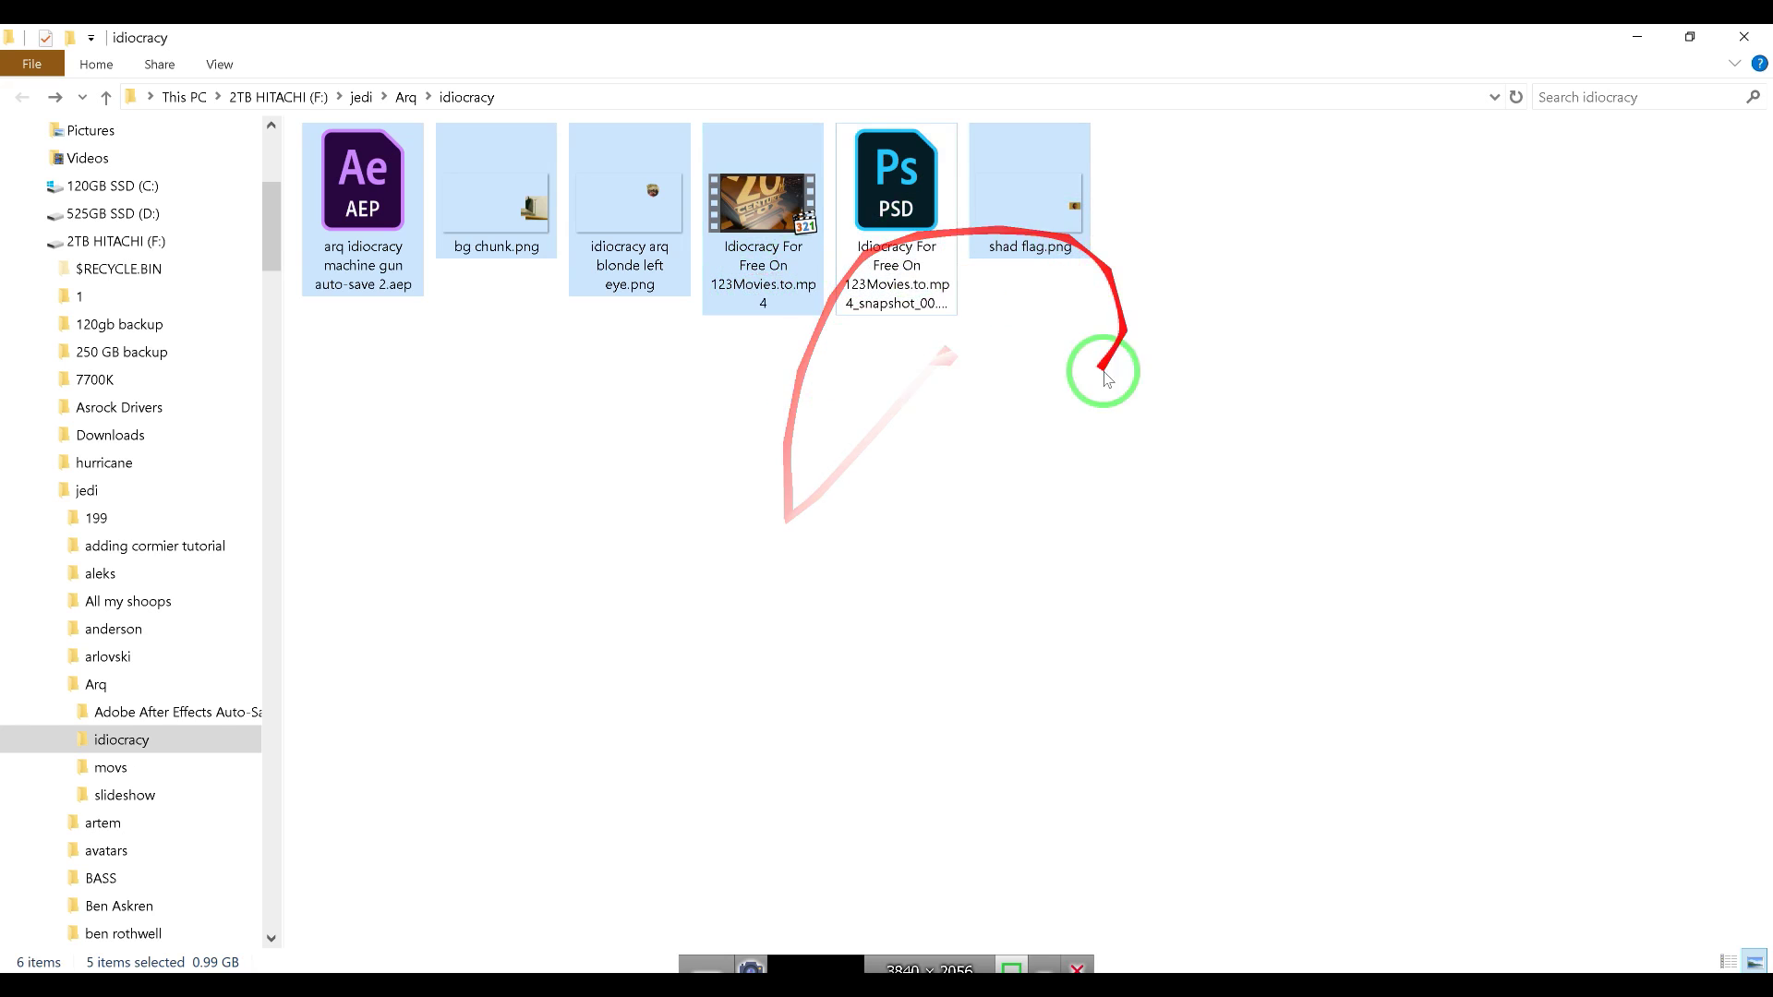
right_click(749, 287)
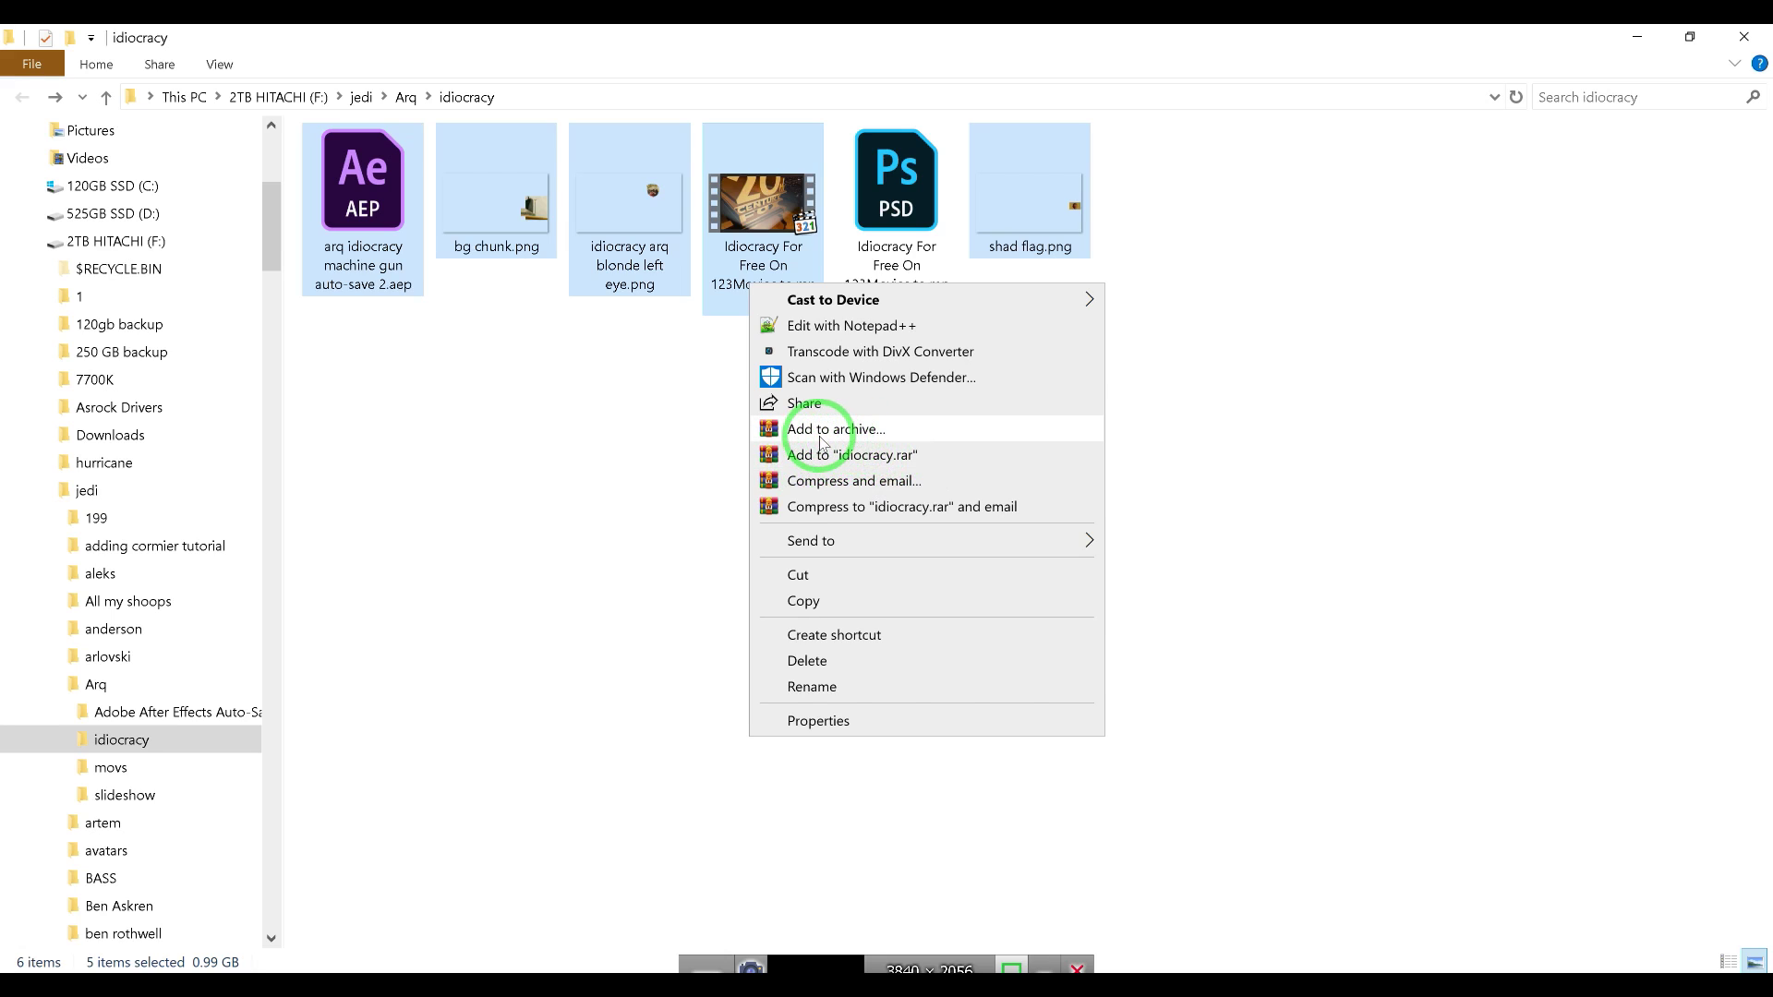
drag(824, 464, 874, 467)
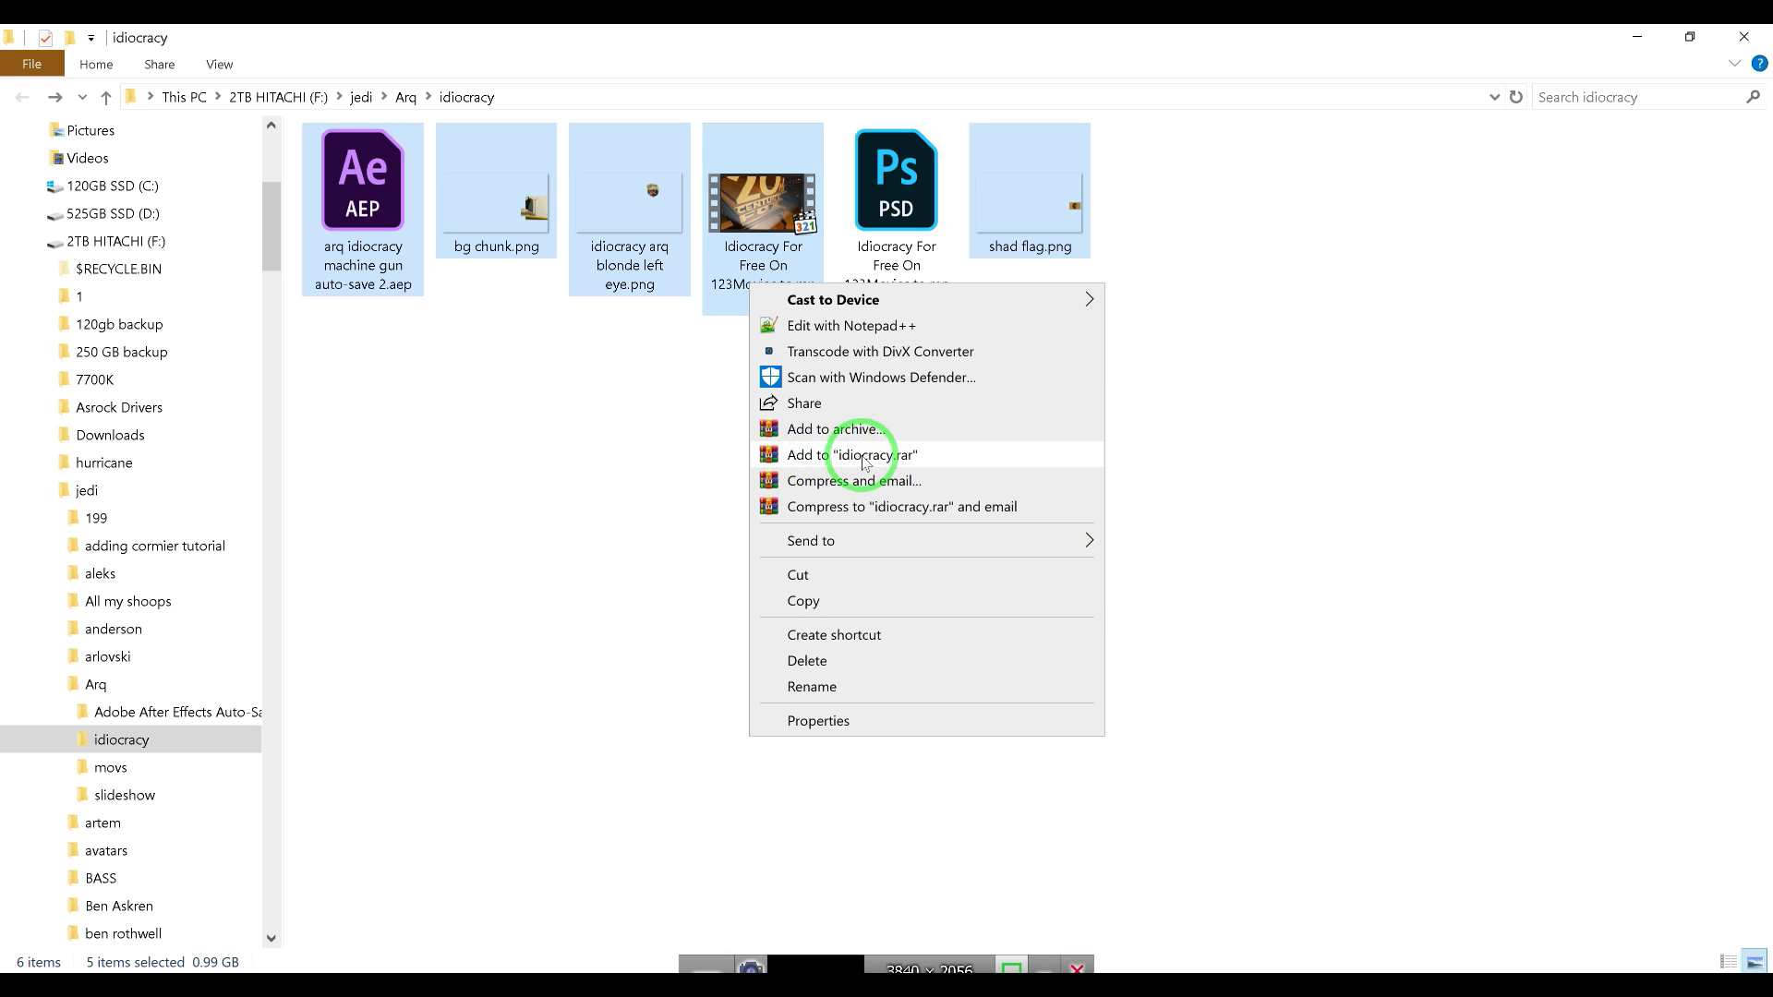
Compress the selected files into idiocracy.rar and let WinRAR reach about 25%
click(866, 463)
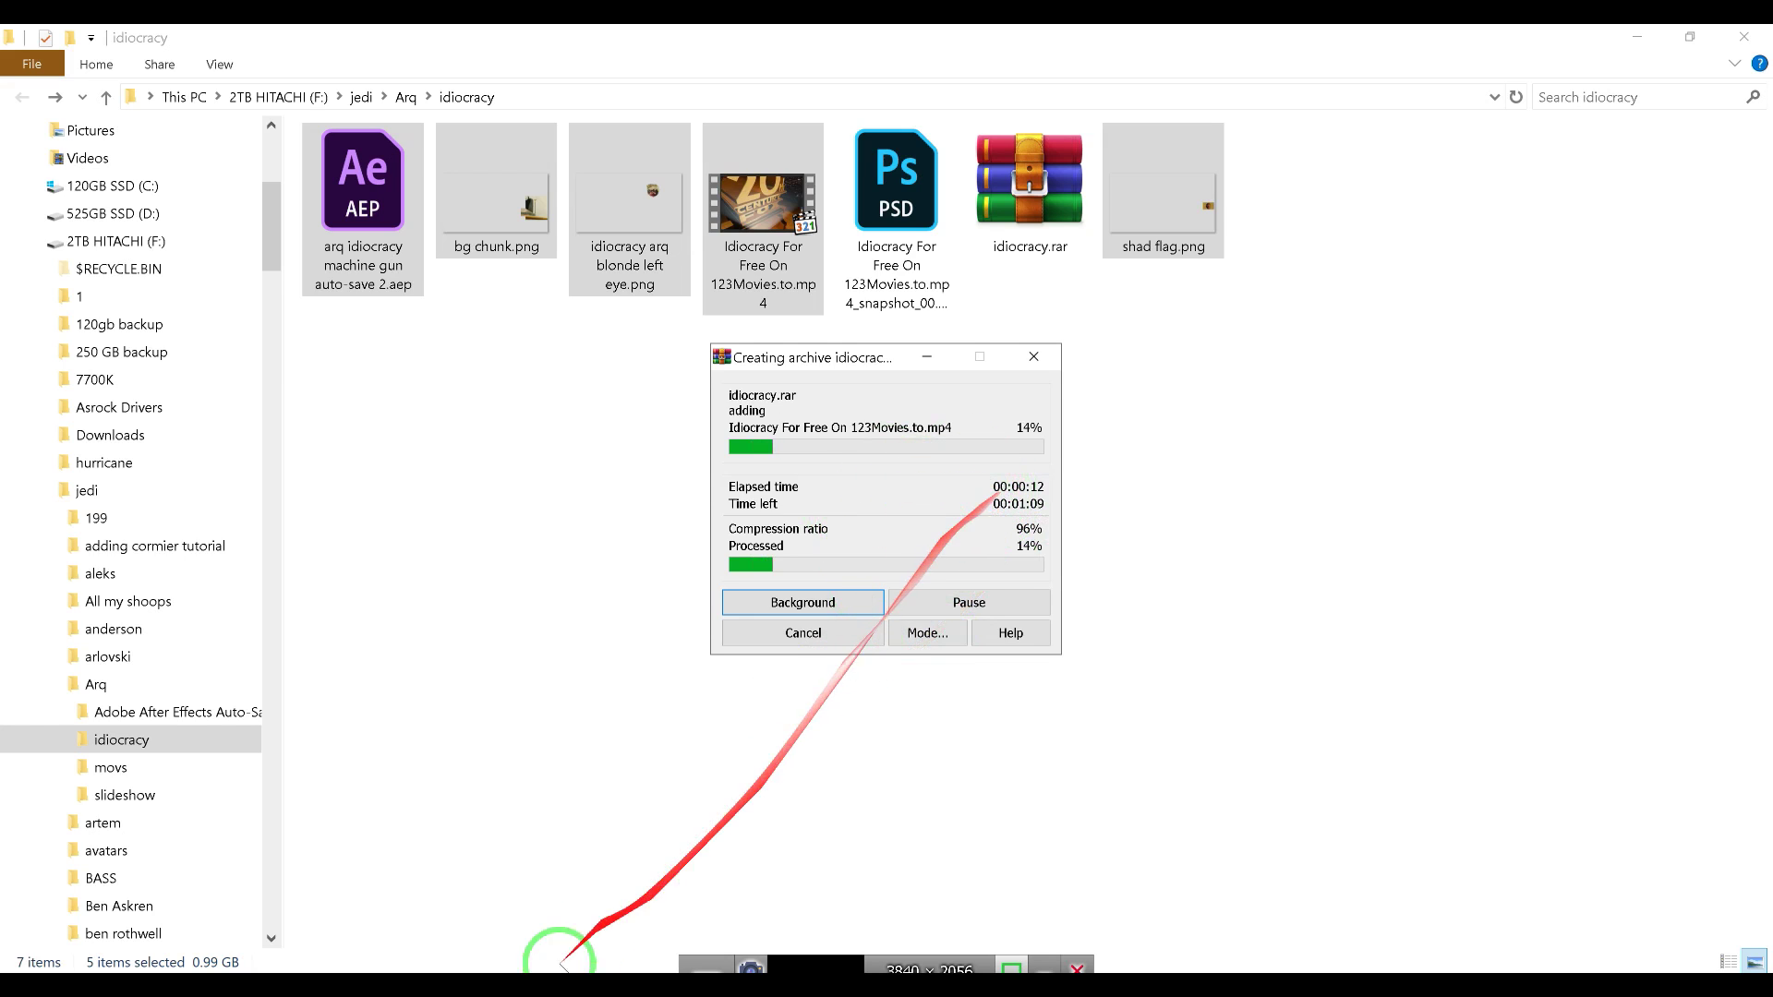
mouse_move(182, 987)
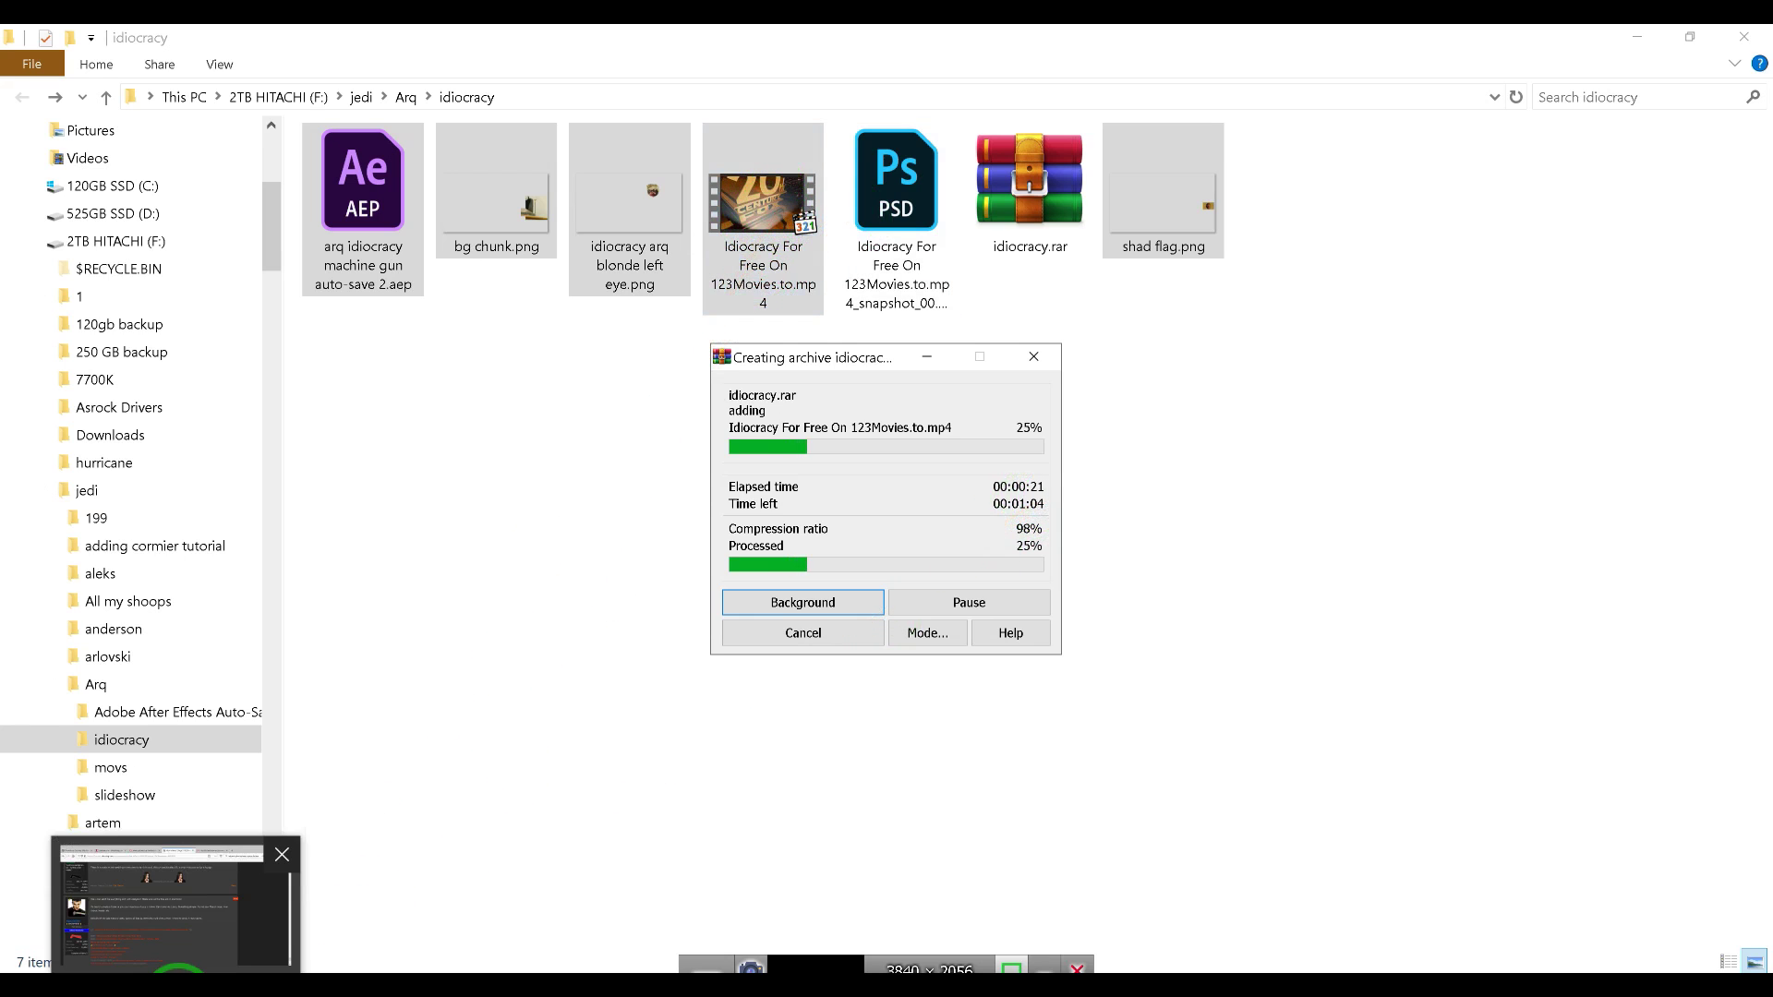
Search the web for 'winrar download' in a new Firefox tab
click(175, 910)
click(1313, 103)
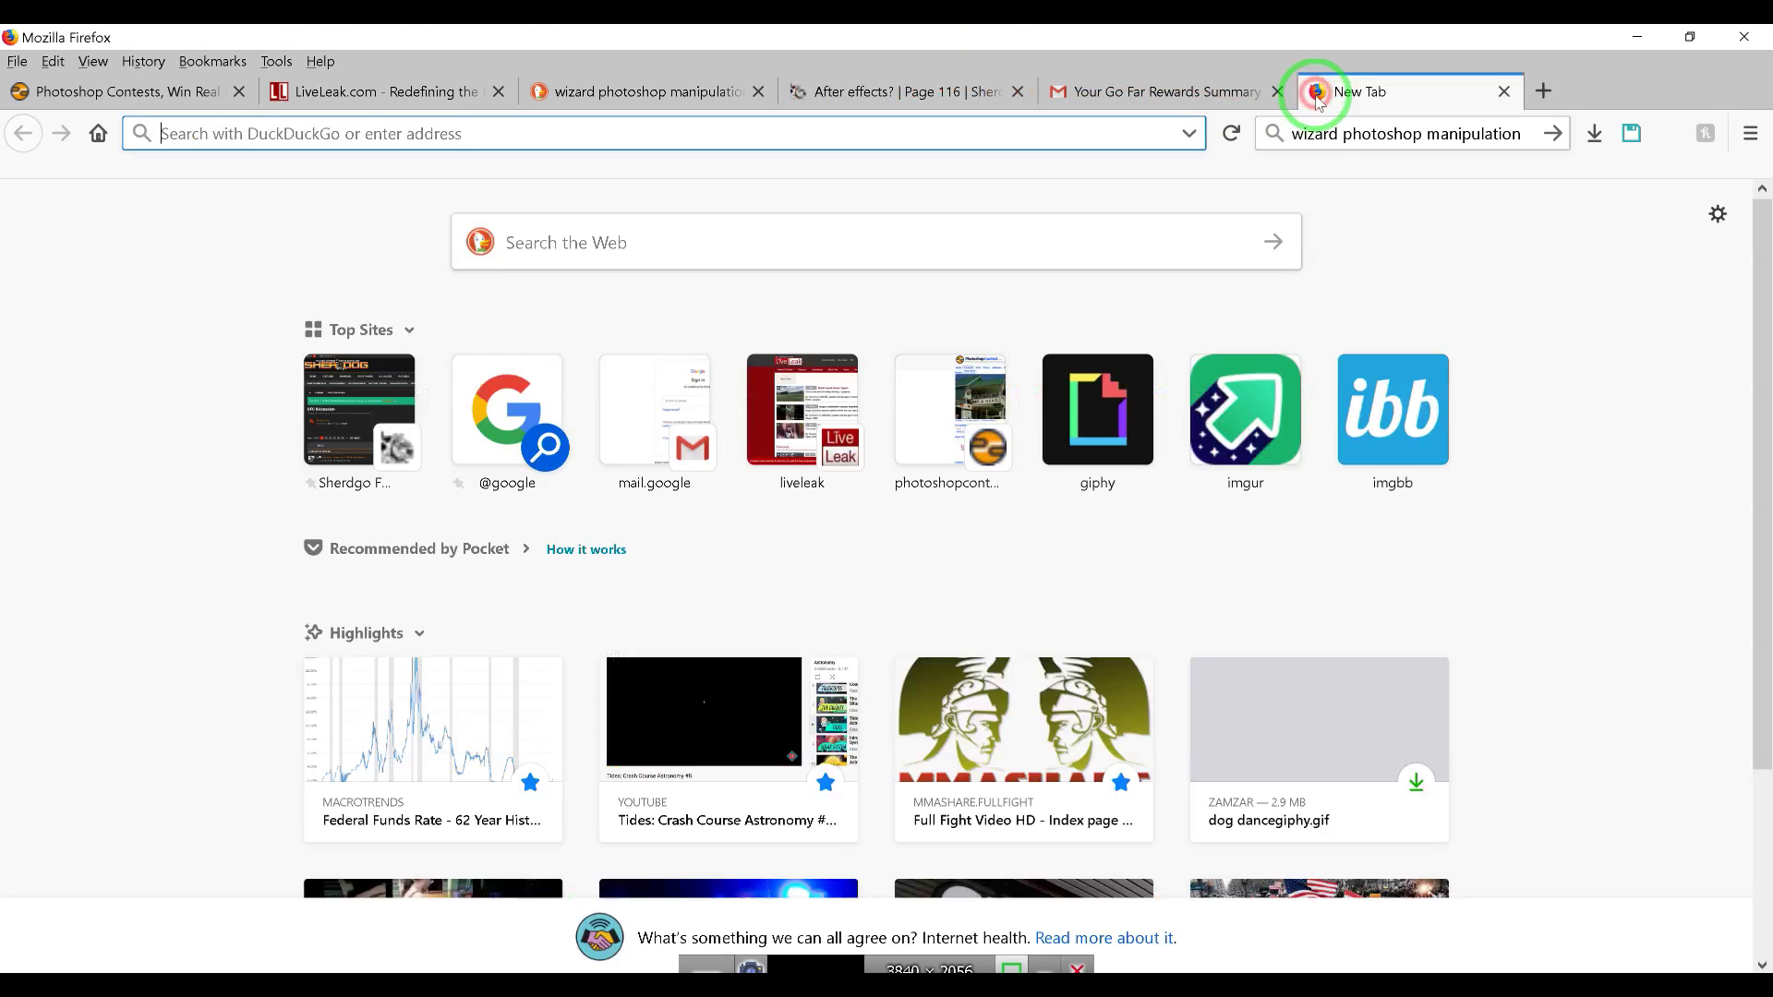
click(1330, 132)
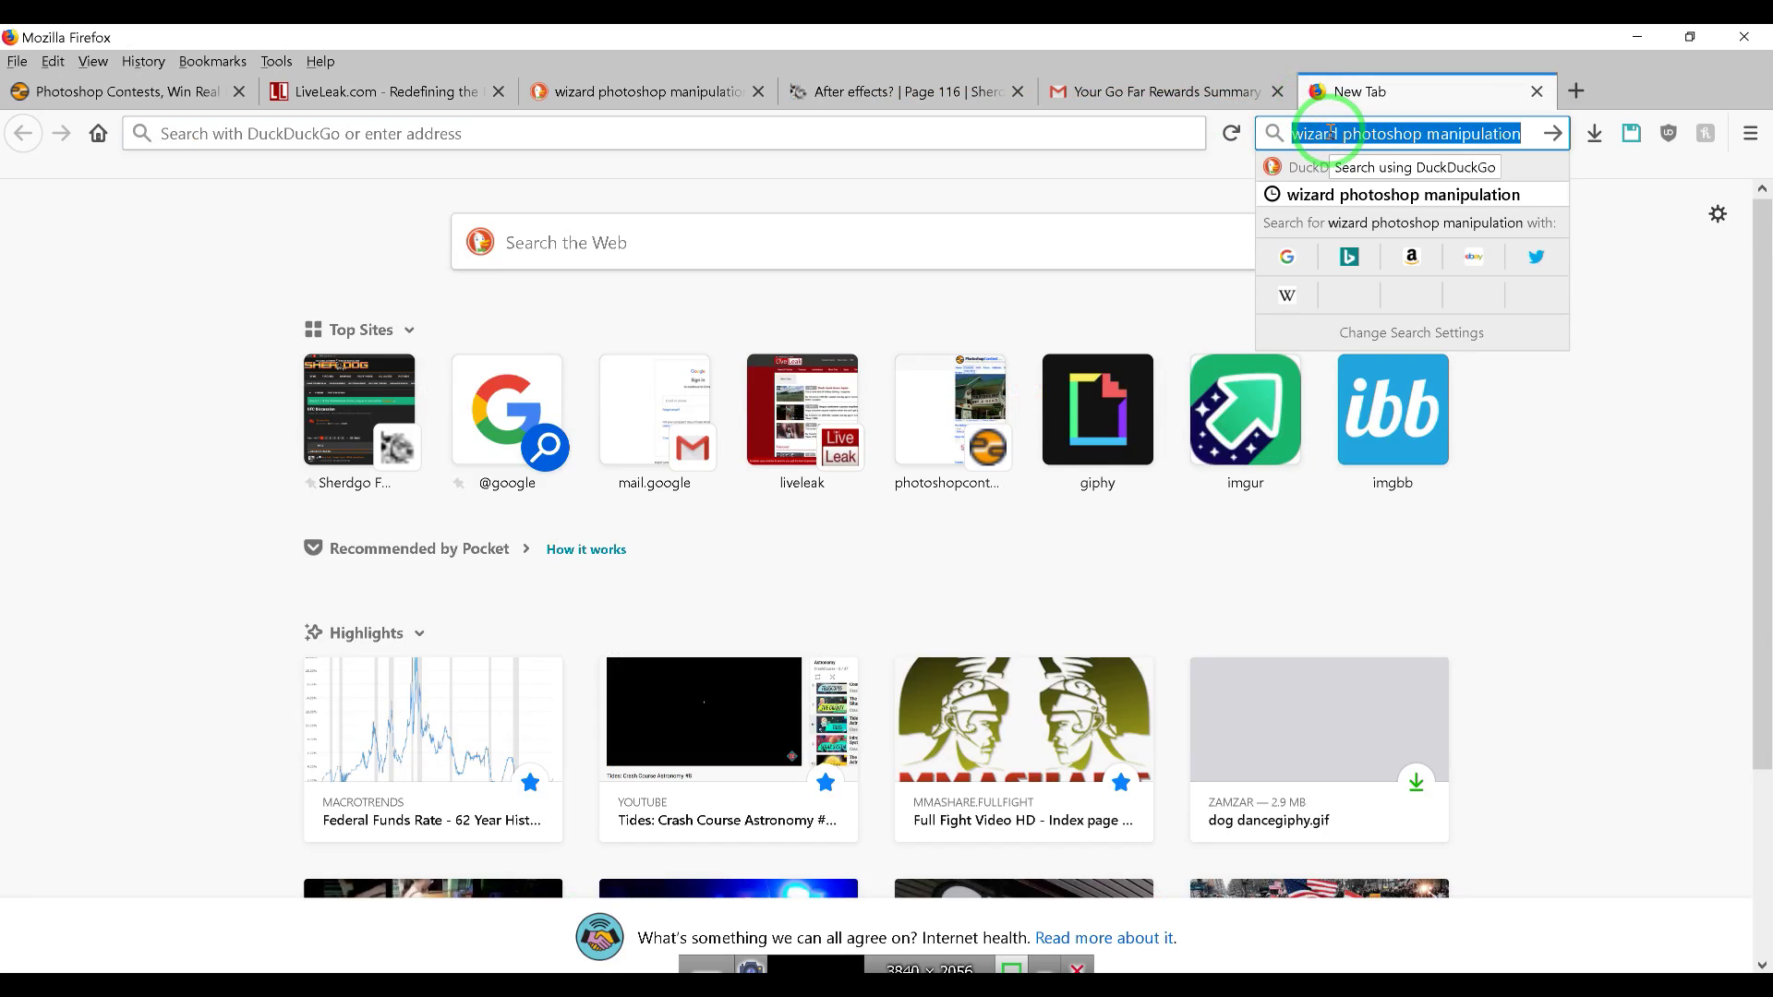
text(winrar)
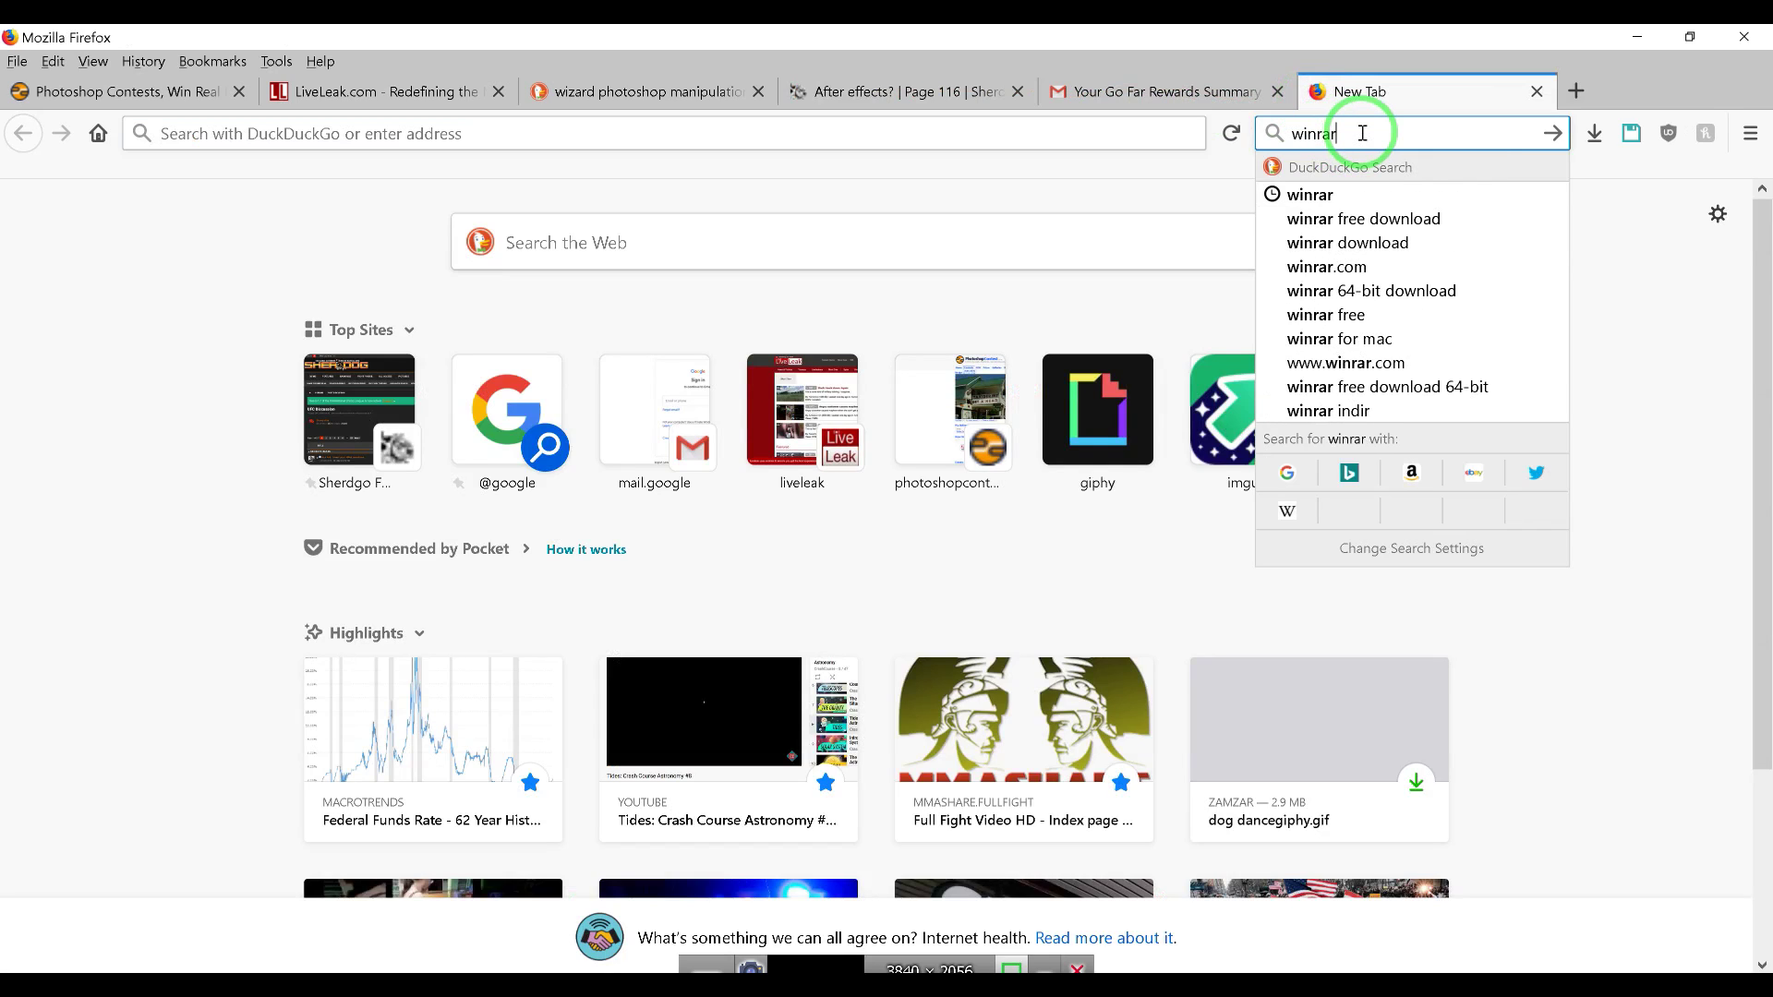
text( download)
key(Return)
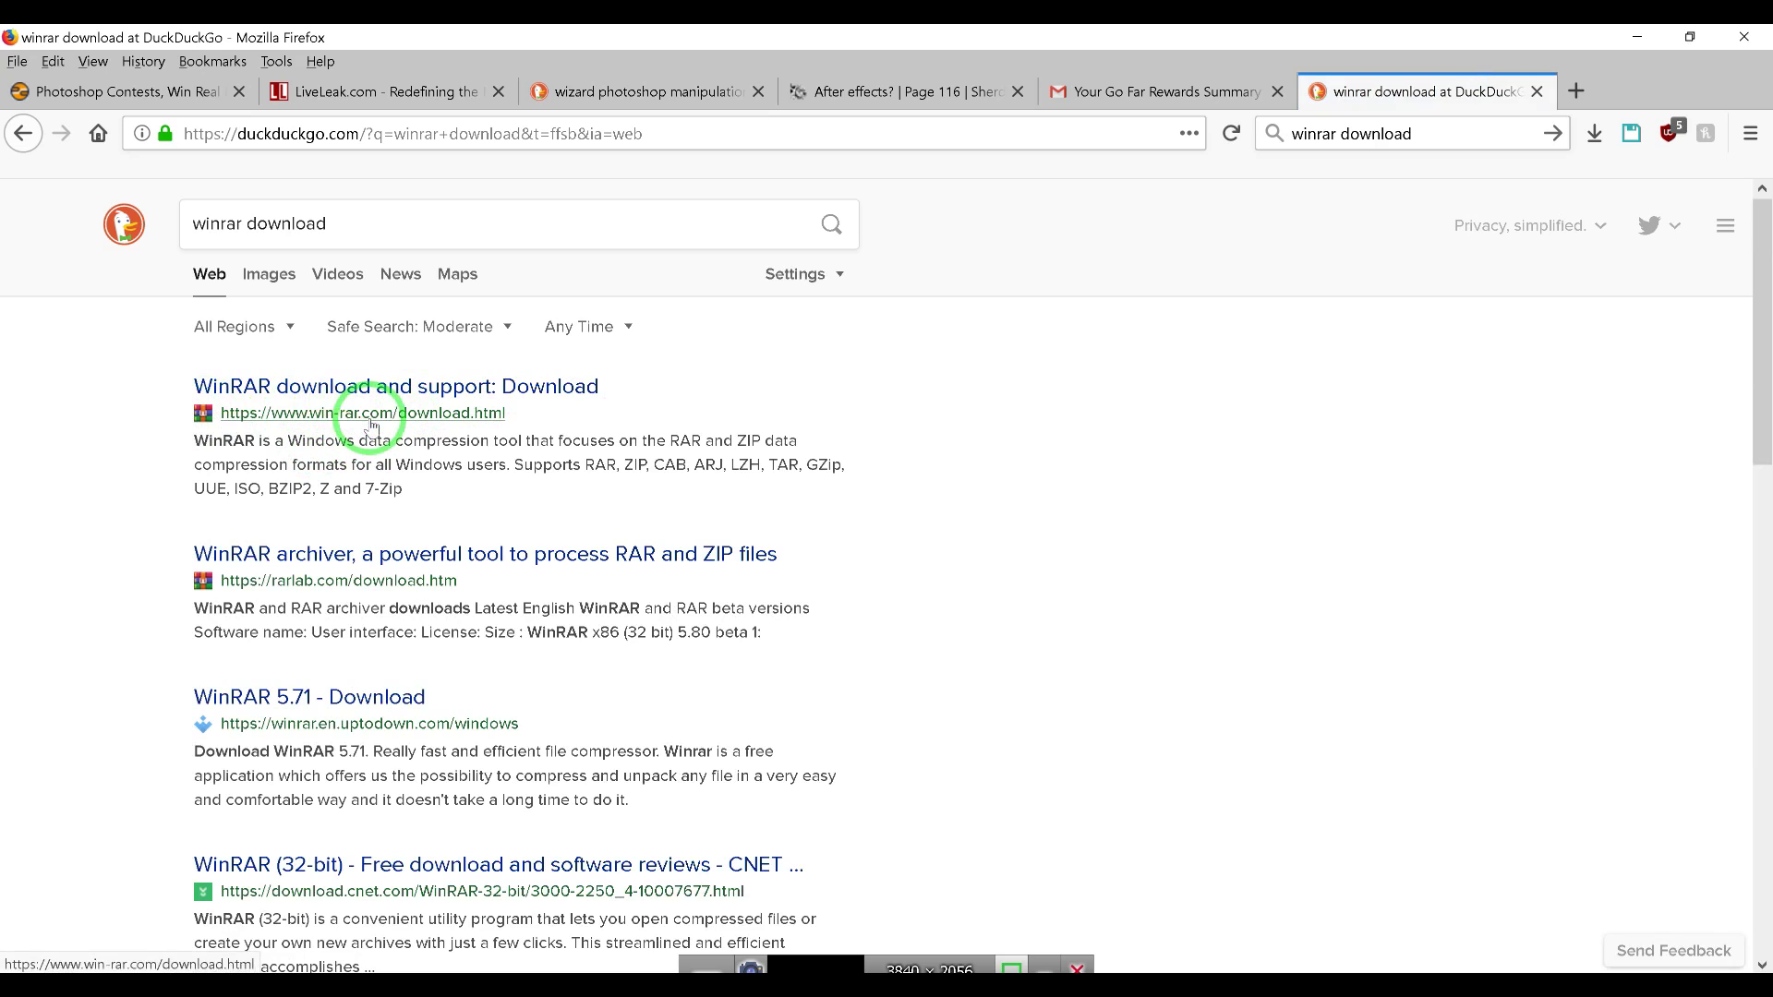
Open the rarlab.com download result from the search listings
click(363, 568)
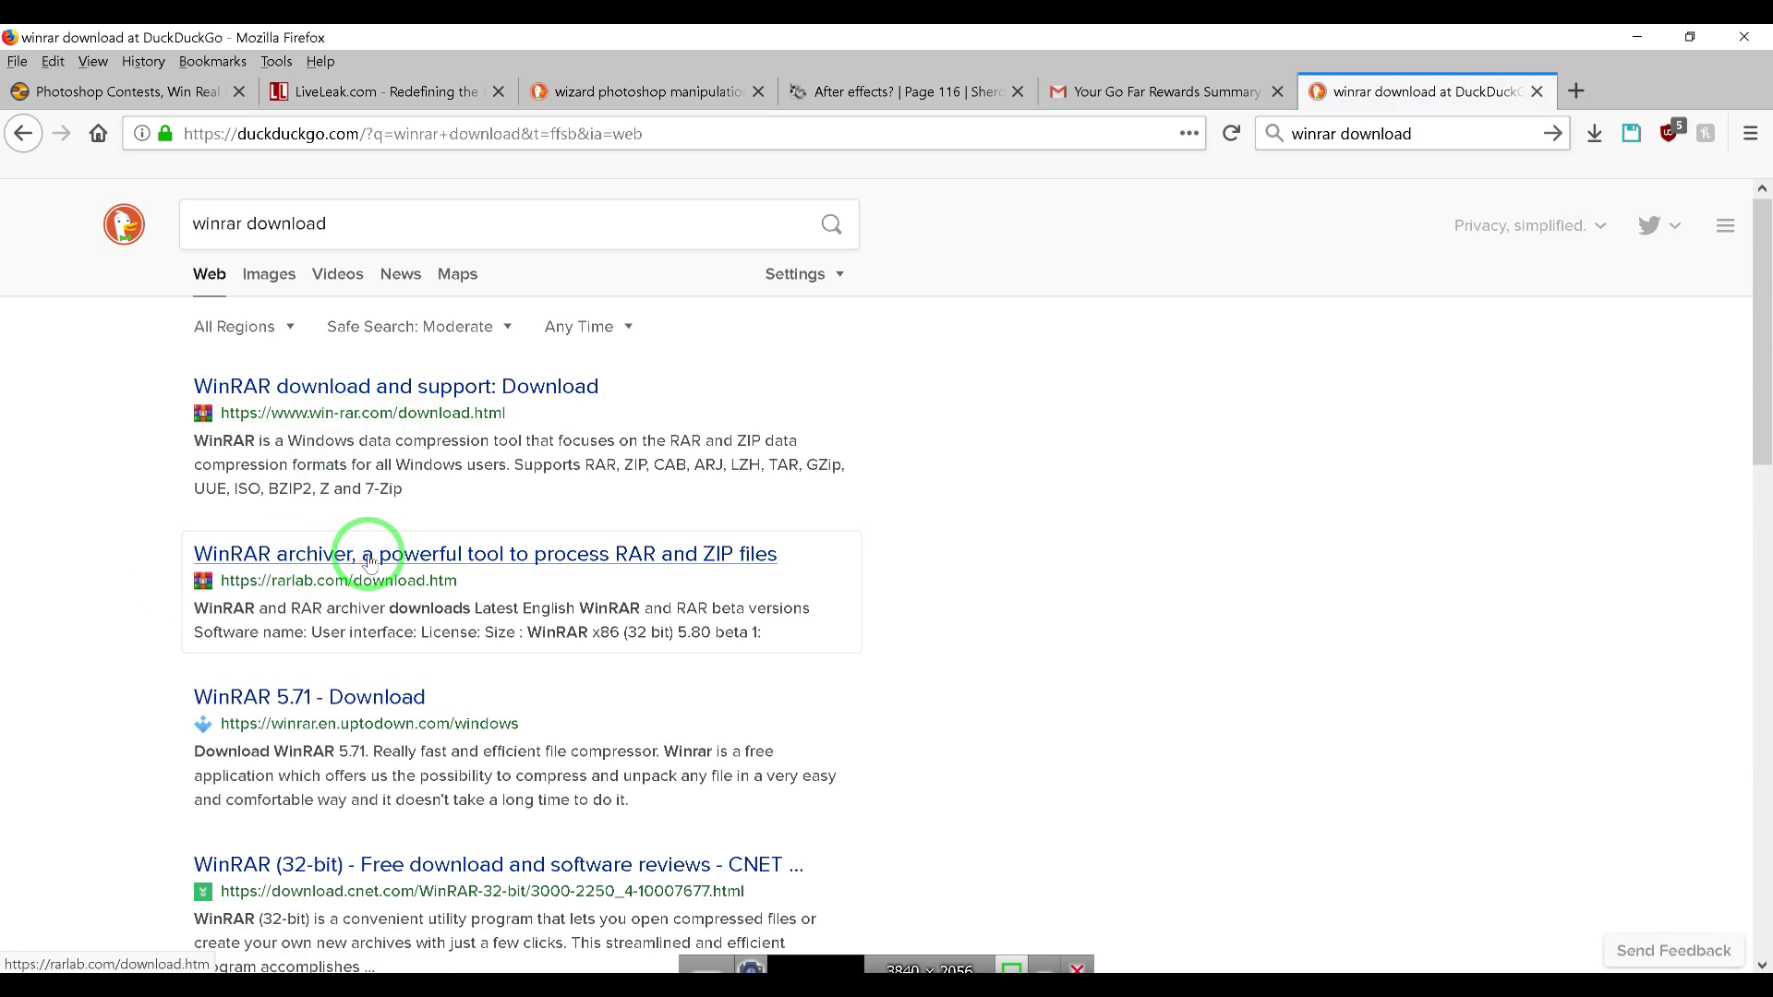
click(380, 390)
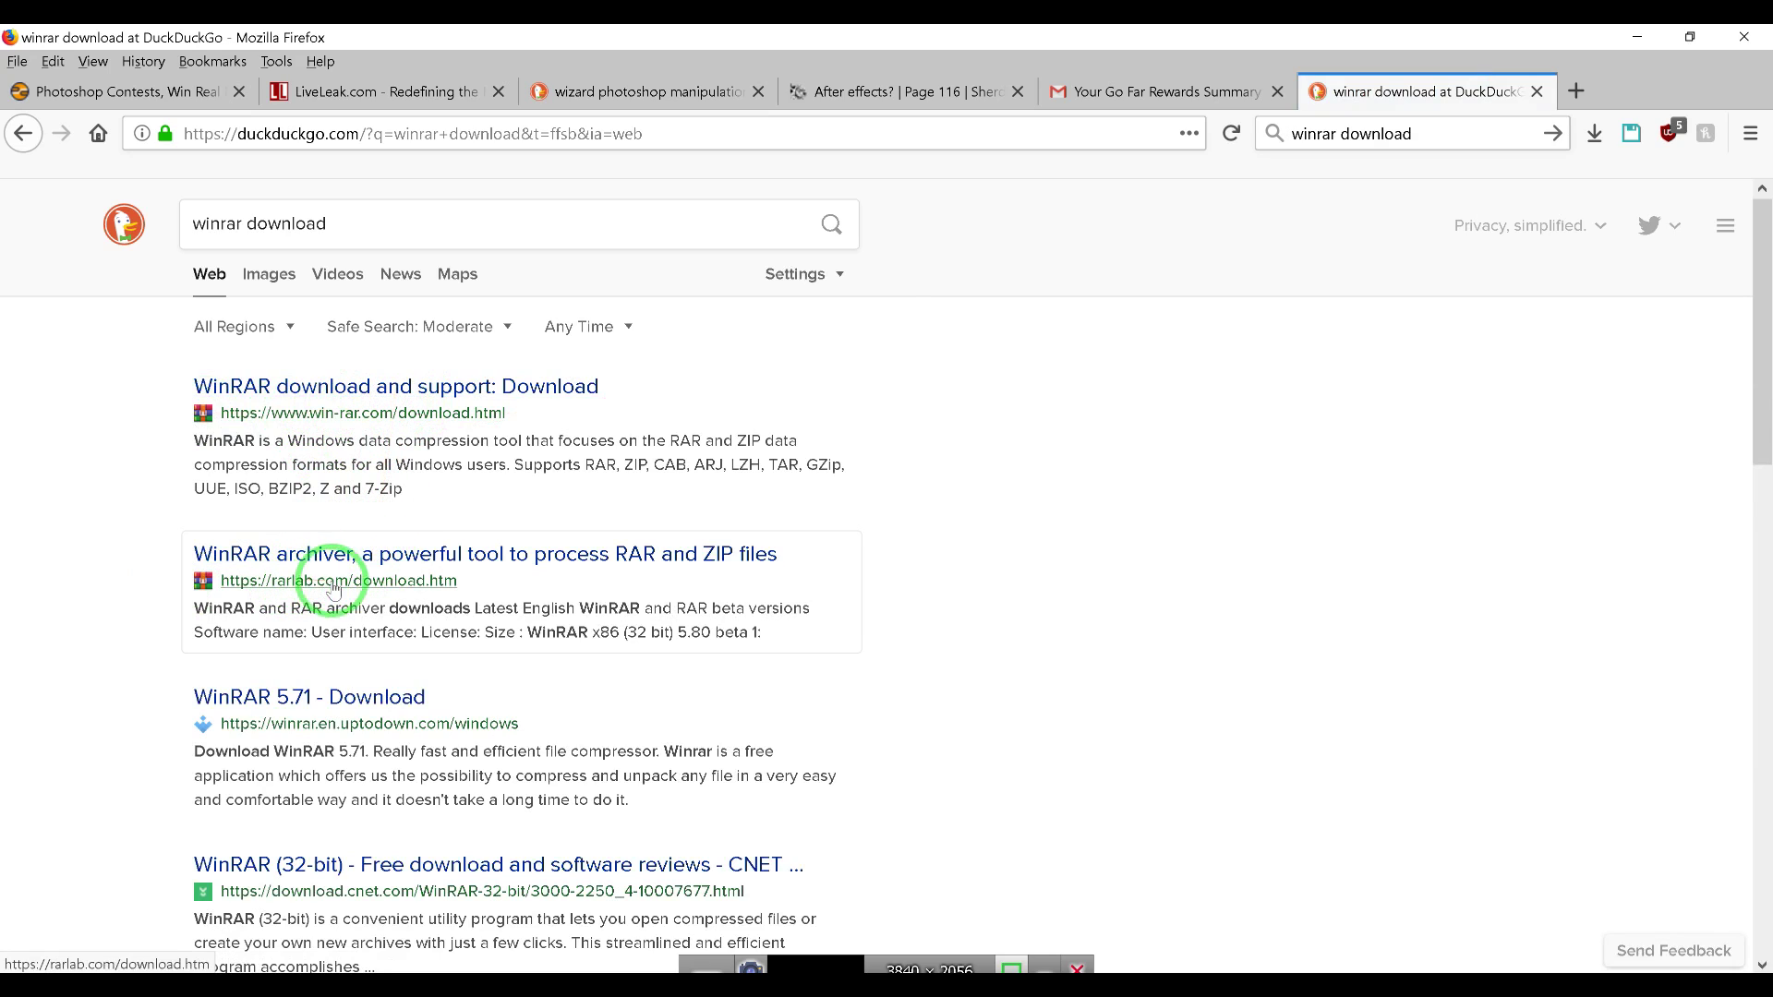
click(406, 564)
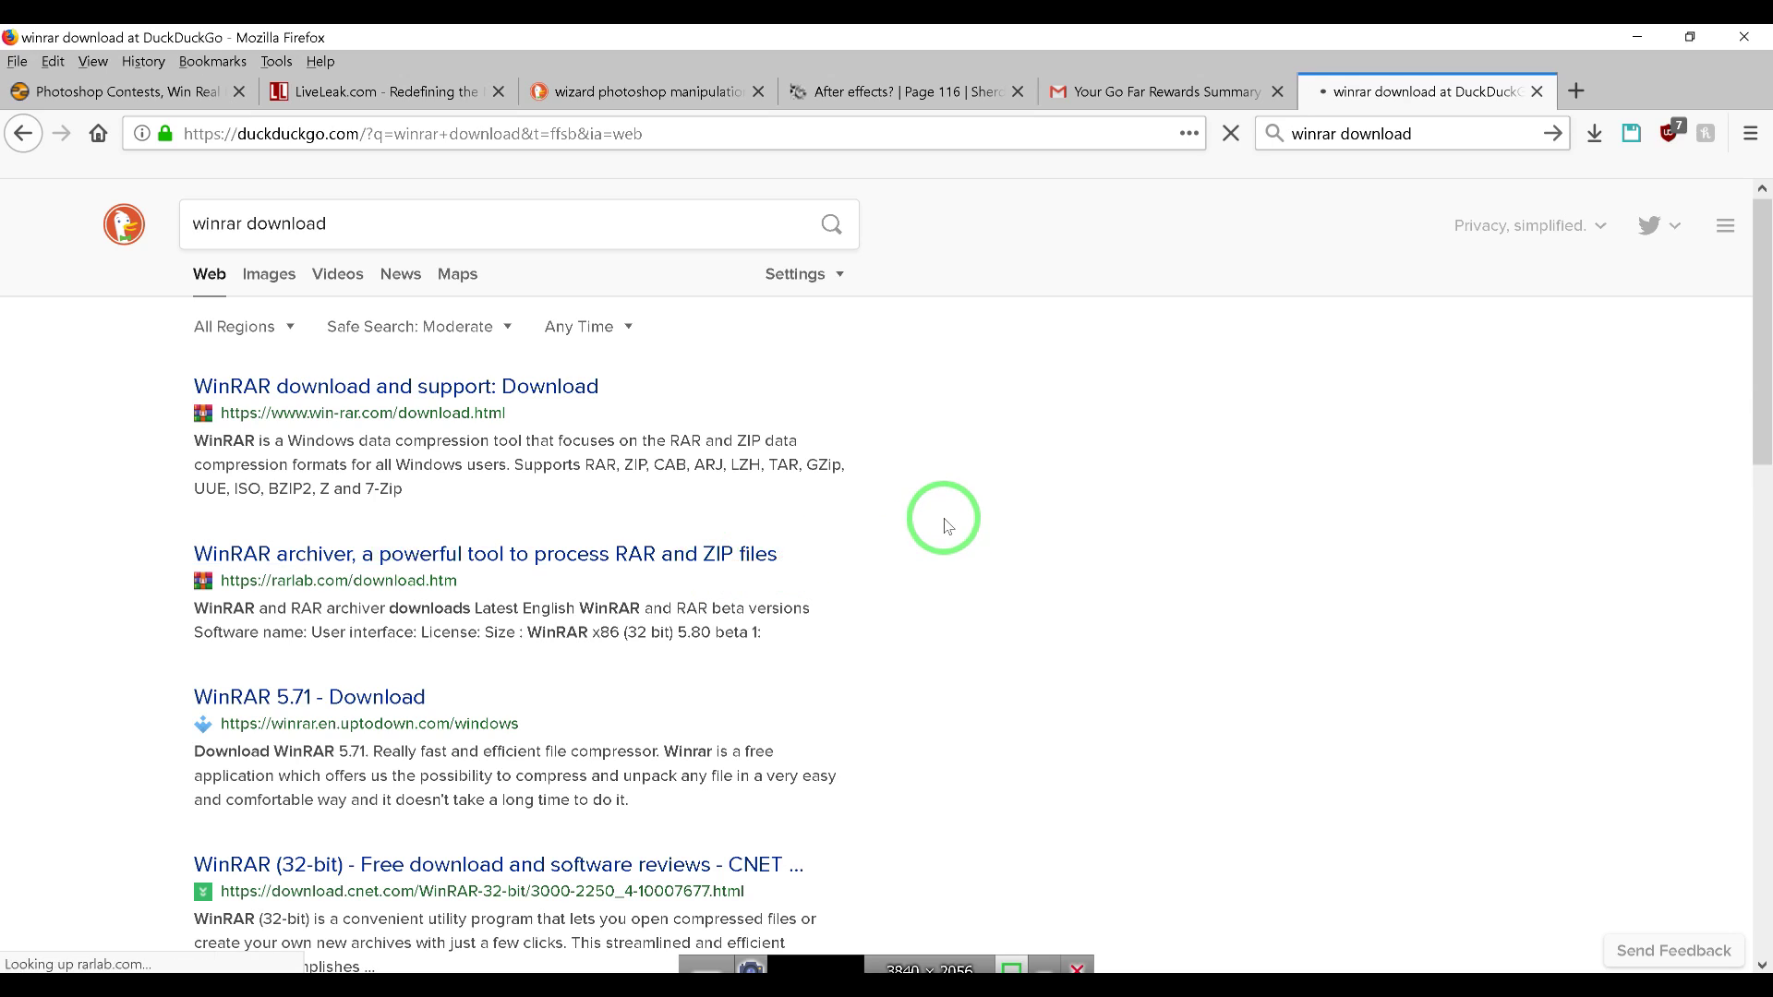
Reopen the rarlab.com result and reload it so the WinRAR 5.80 beta 1 downloads appear
click(656, 555)
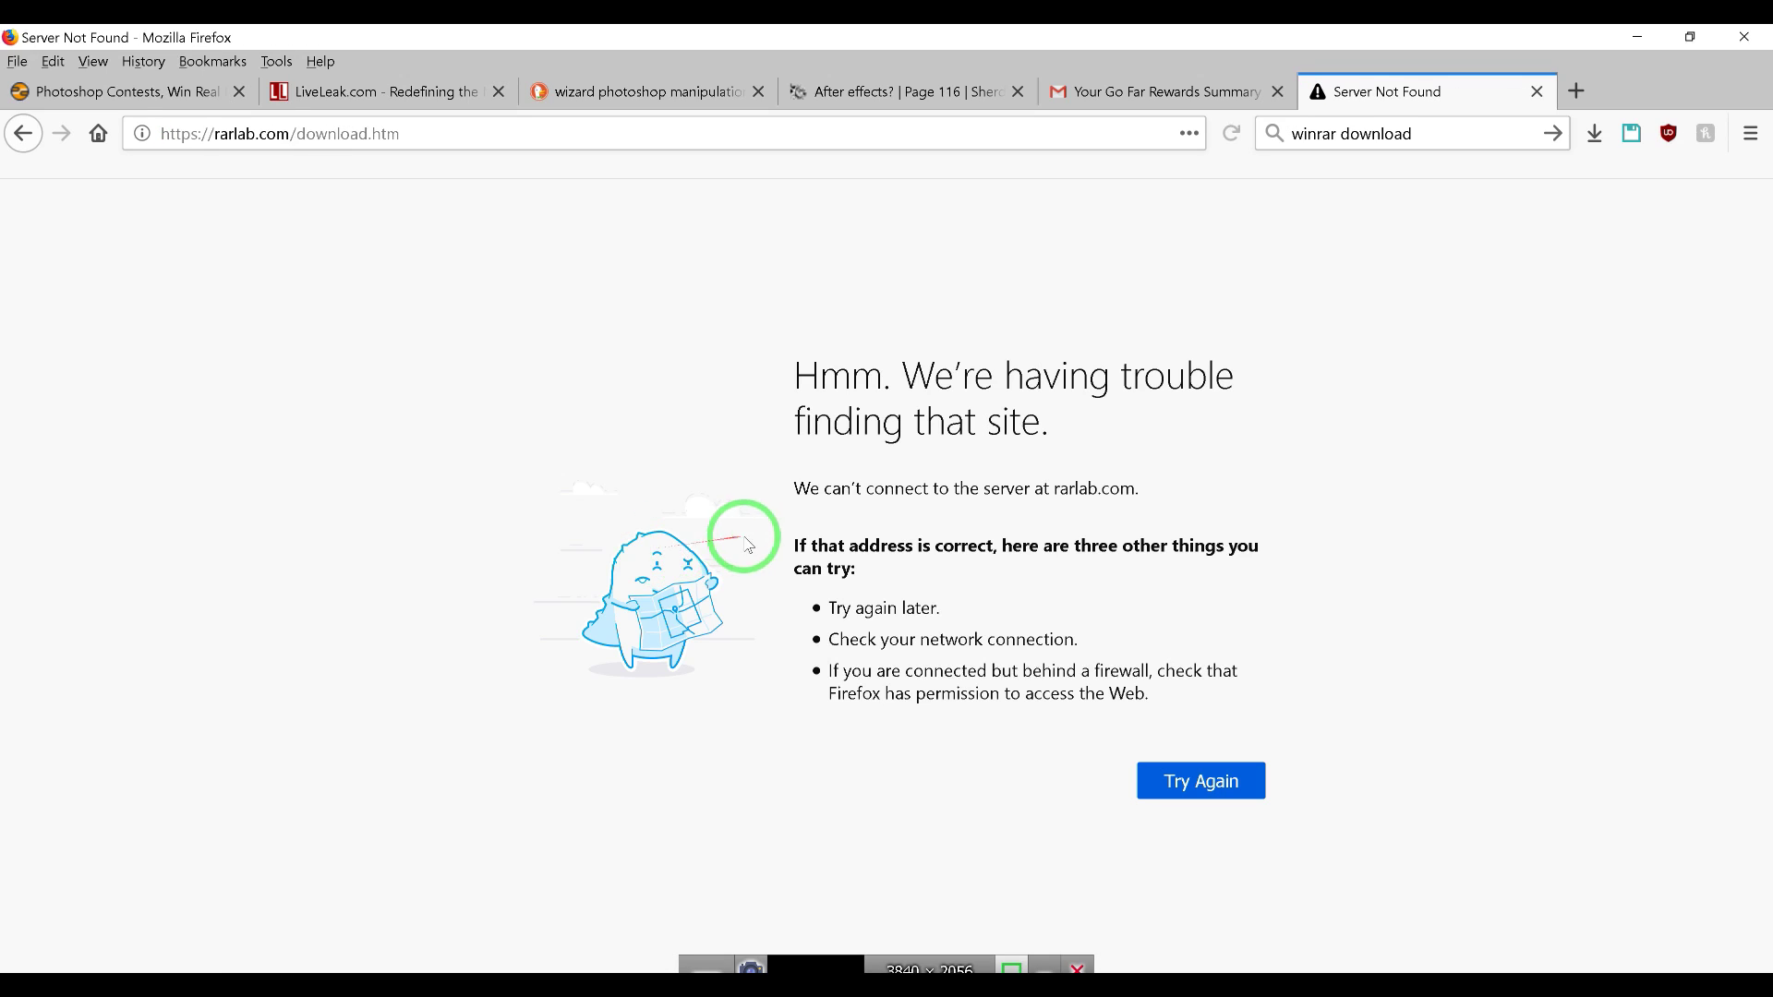
click(1231, 134)
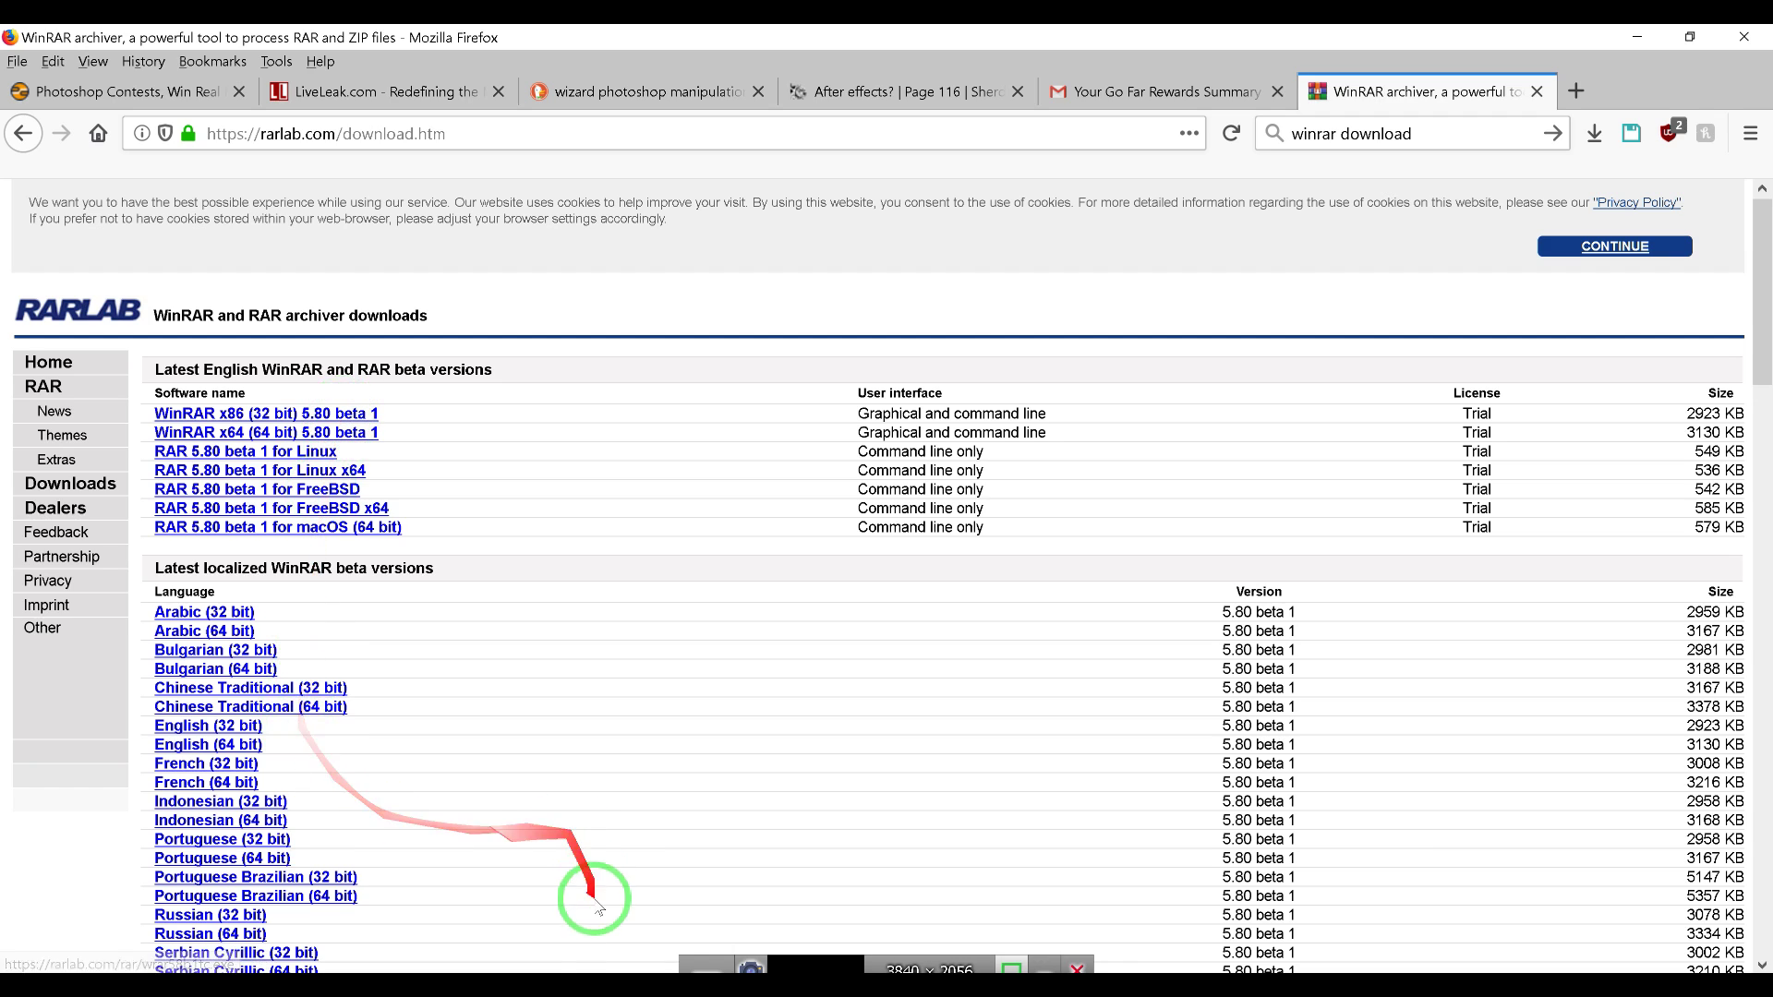
Check This PC's properties to confirm 64-bit Windows 10 Home, then close the window and minimize Explorer
click(621, 983)
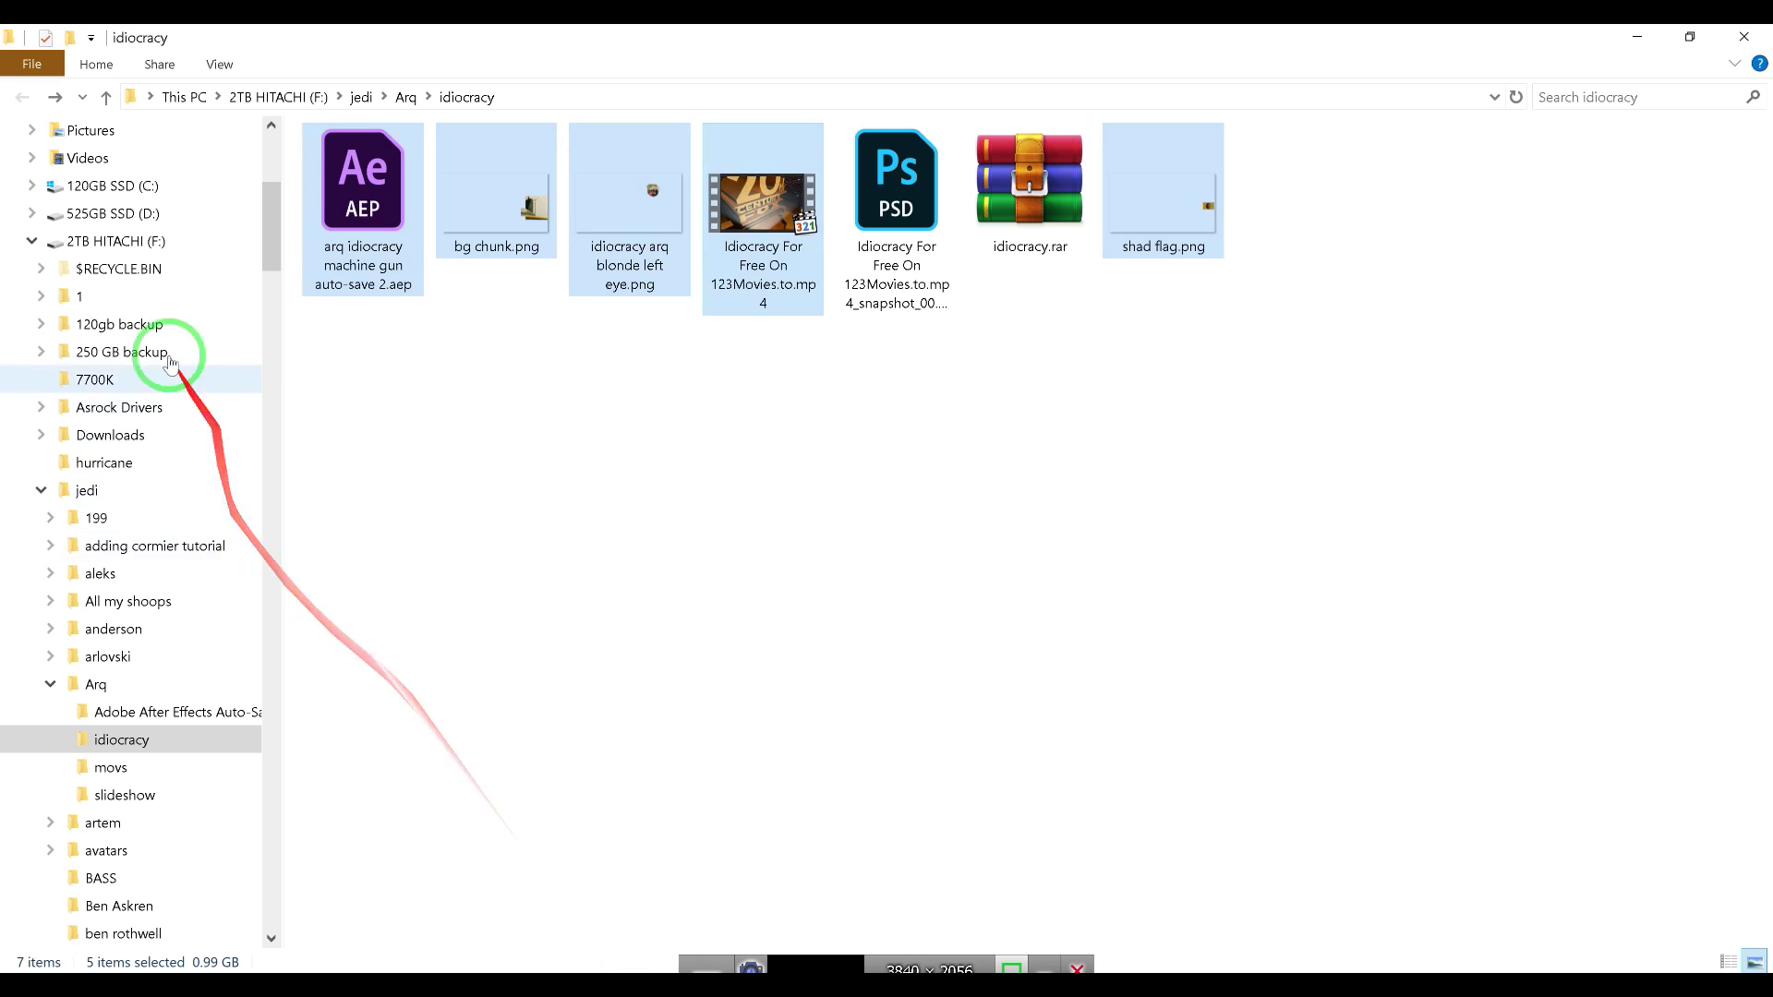
drag(264, 231, 268, 196)
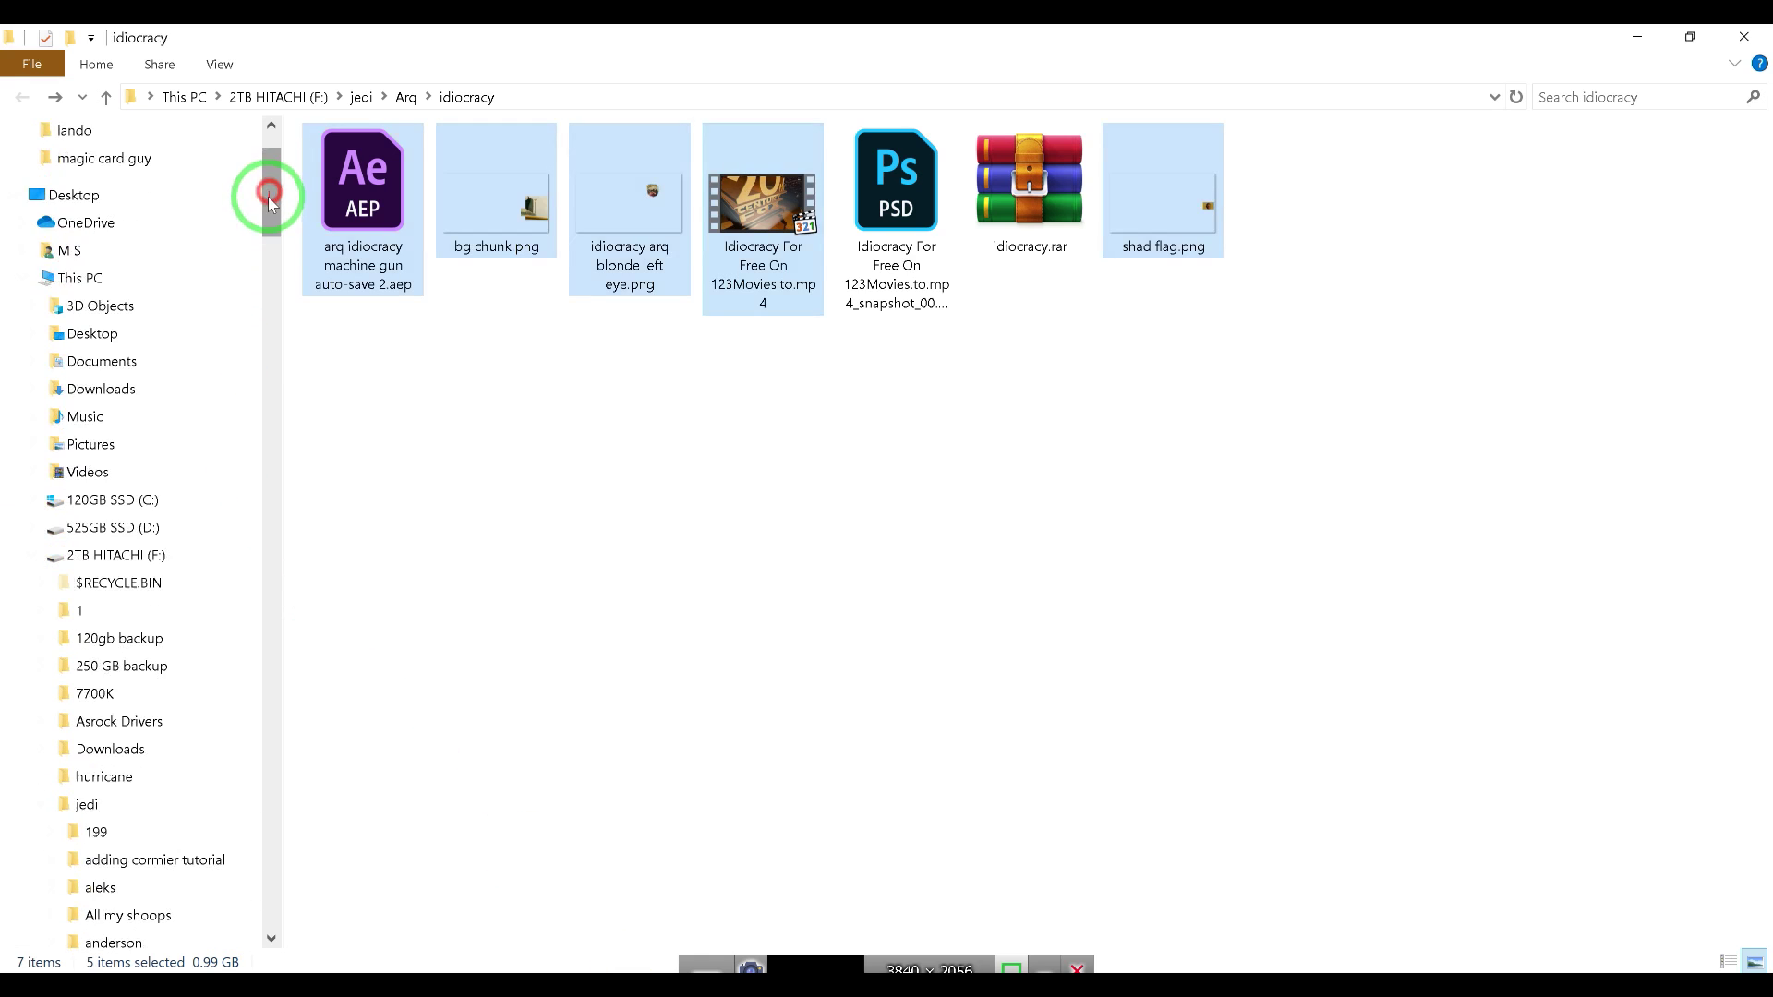
click(72, 278)
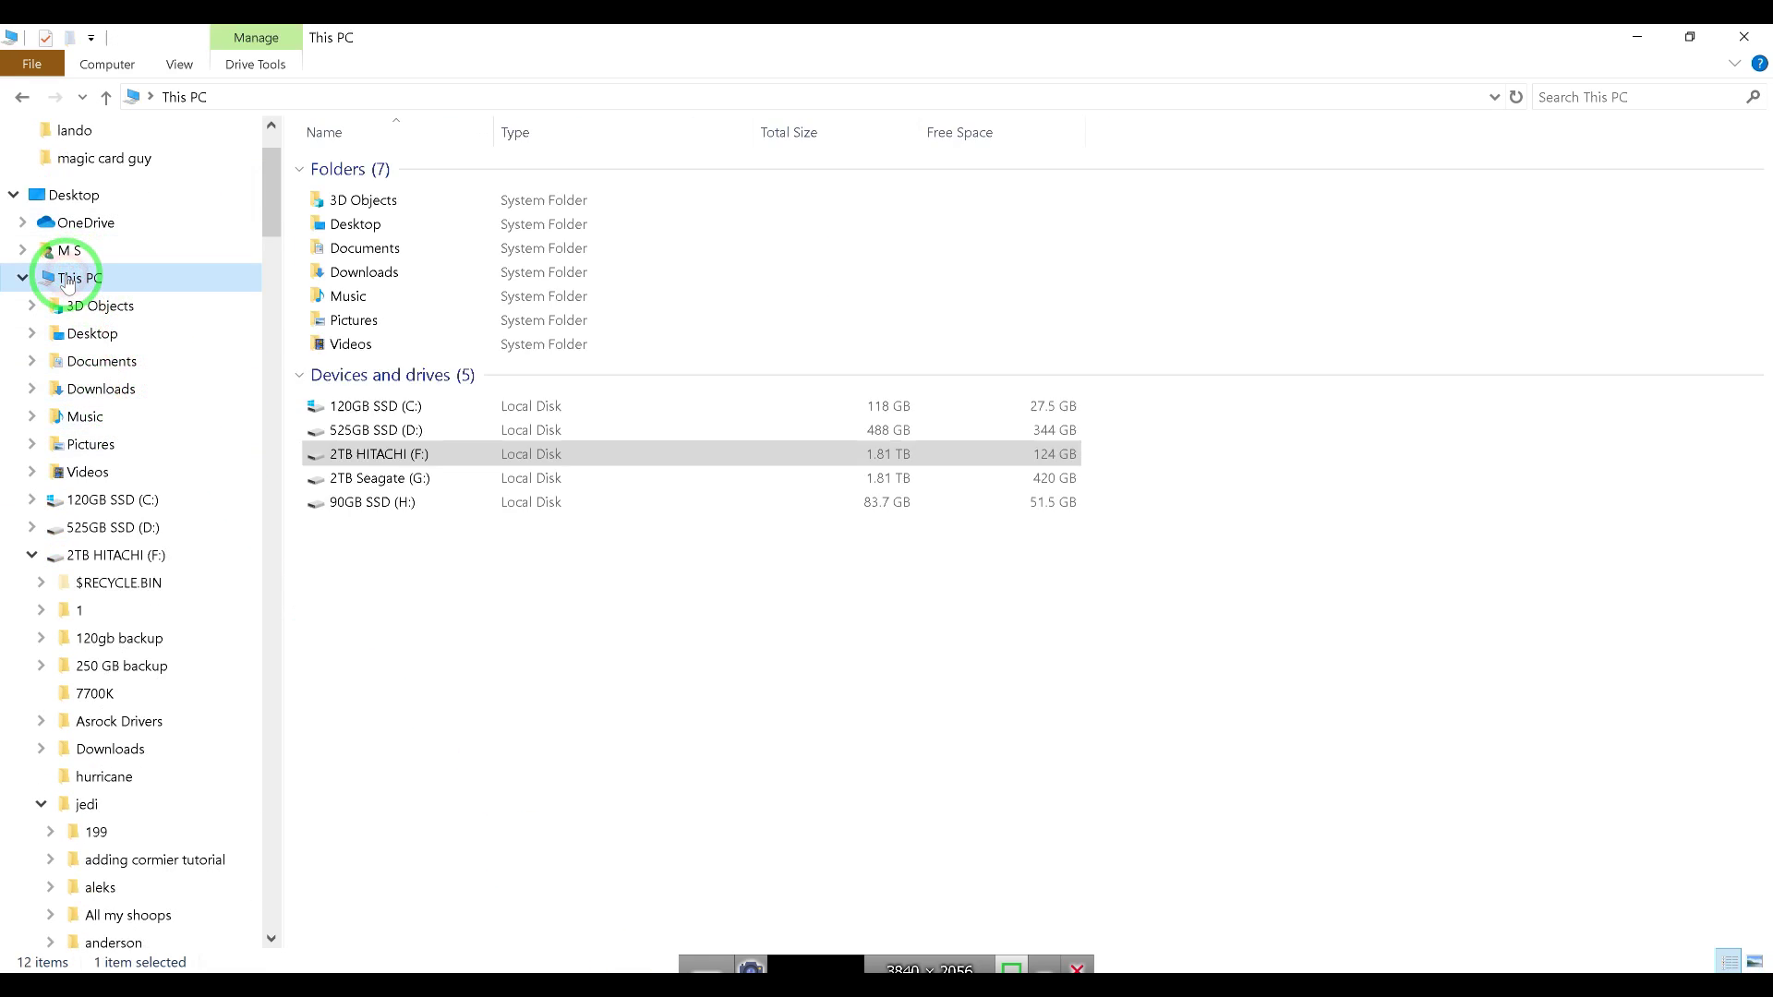
right_click(67, 280)
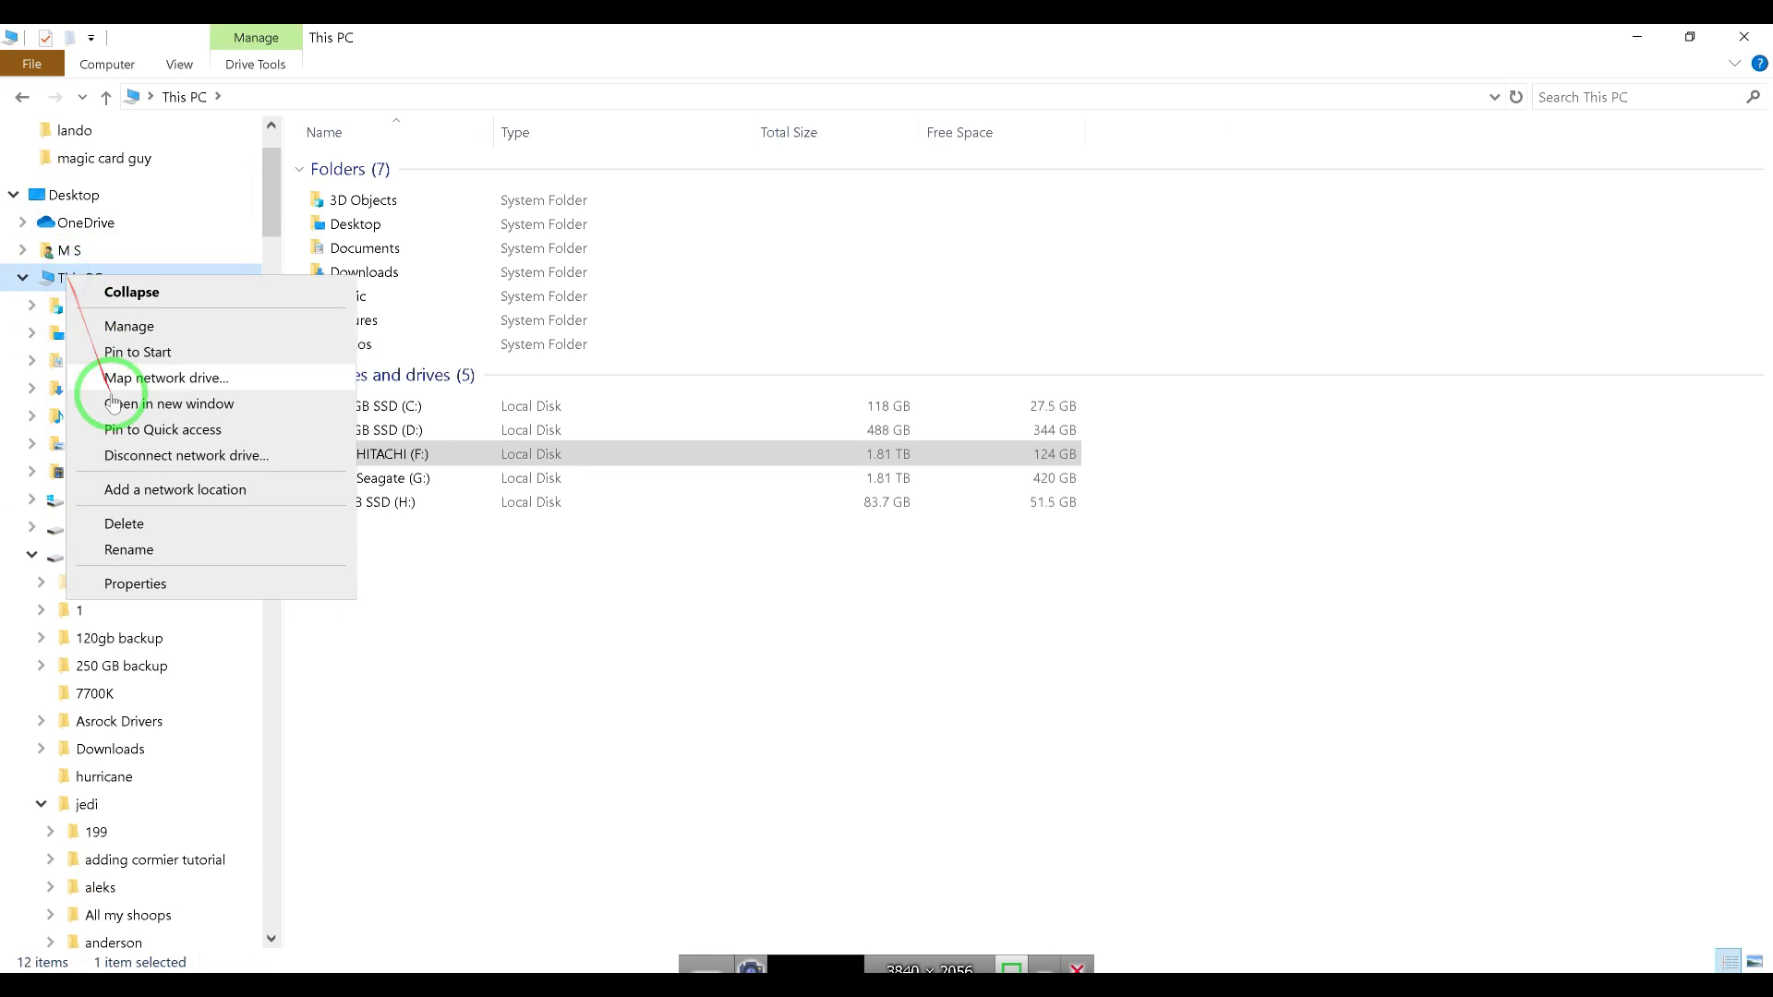
click(156, 587)
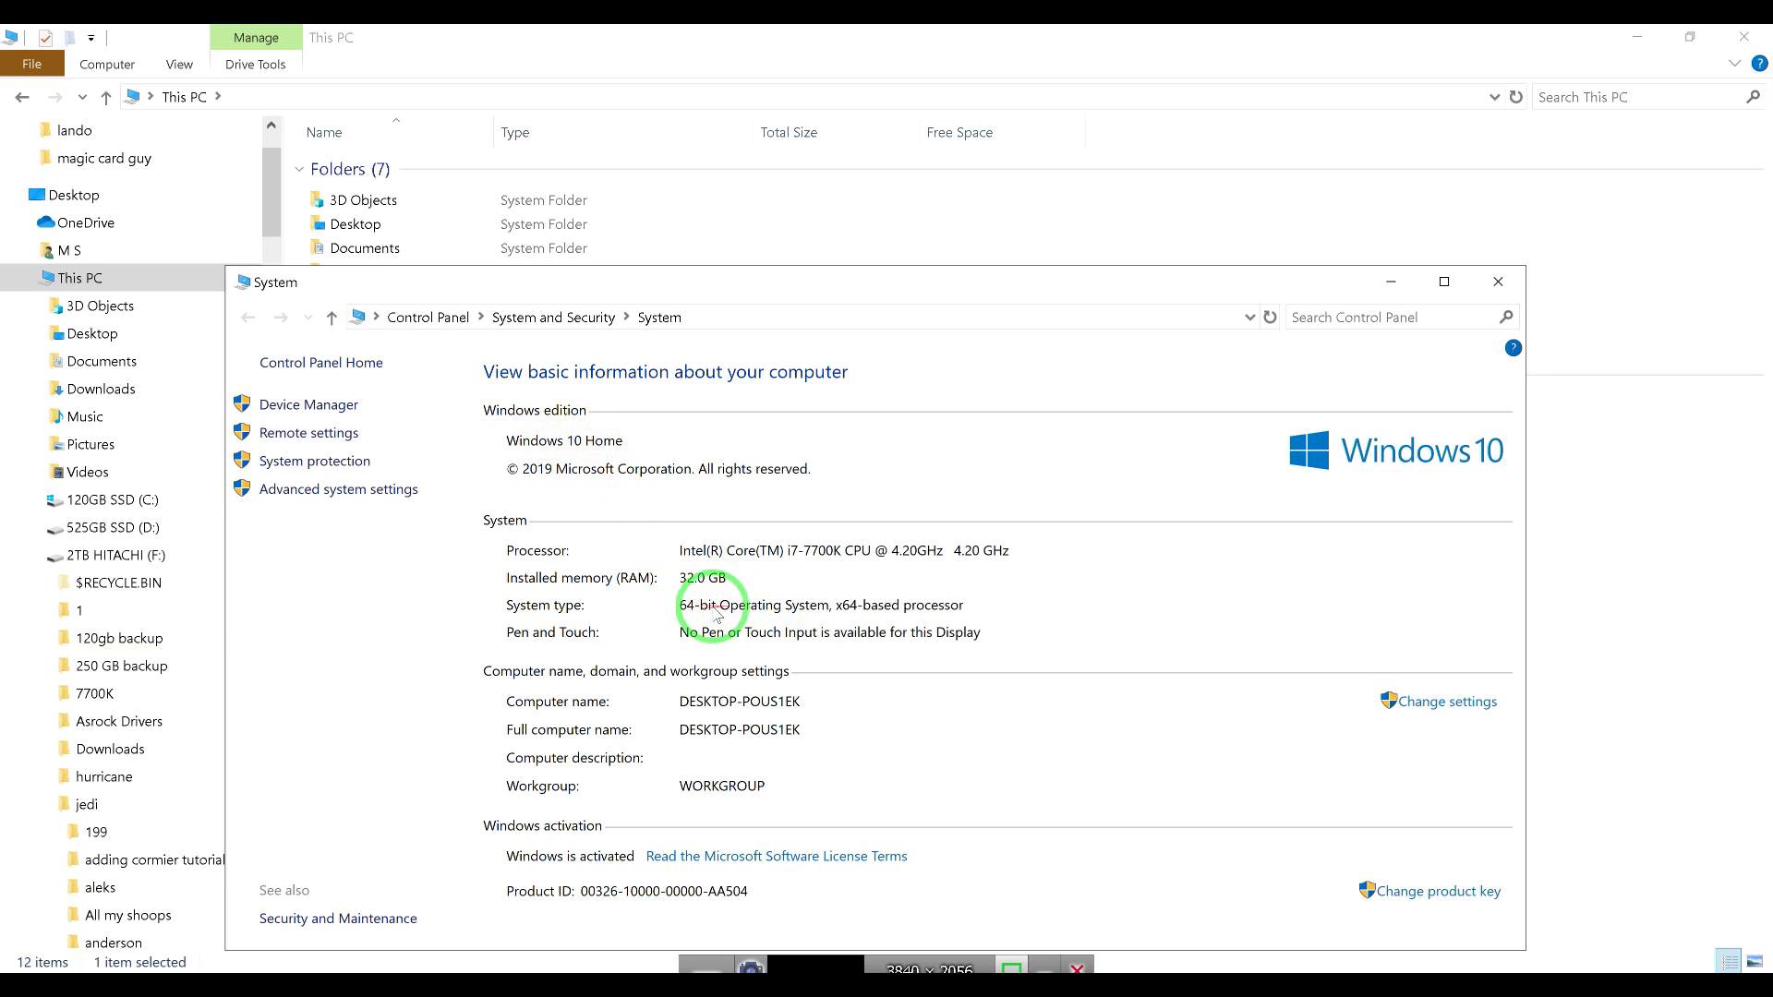
click(1495, 281)
click(1636, 37)
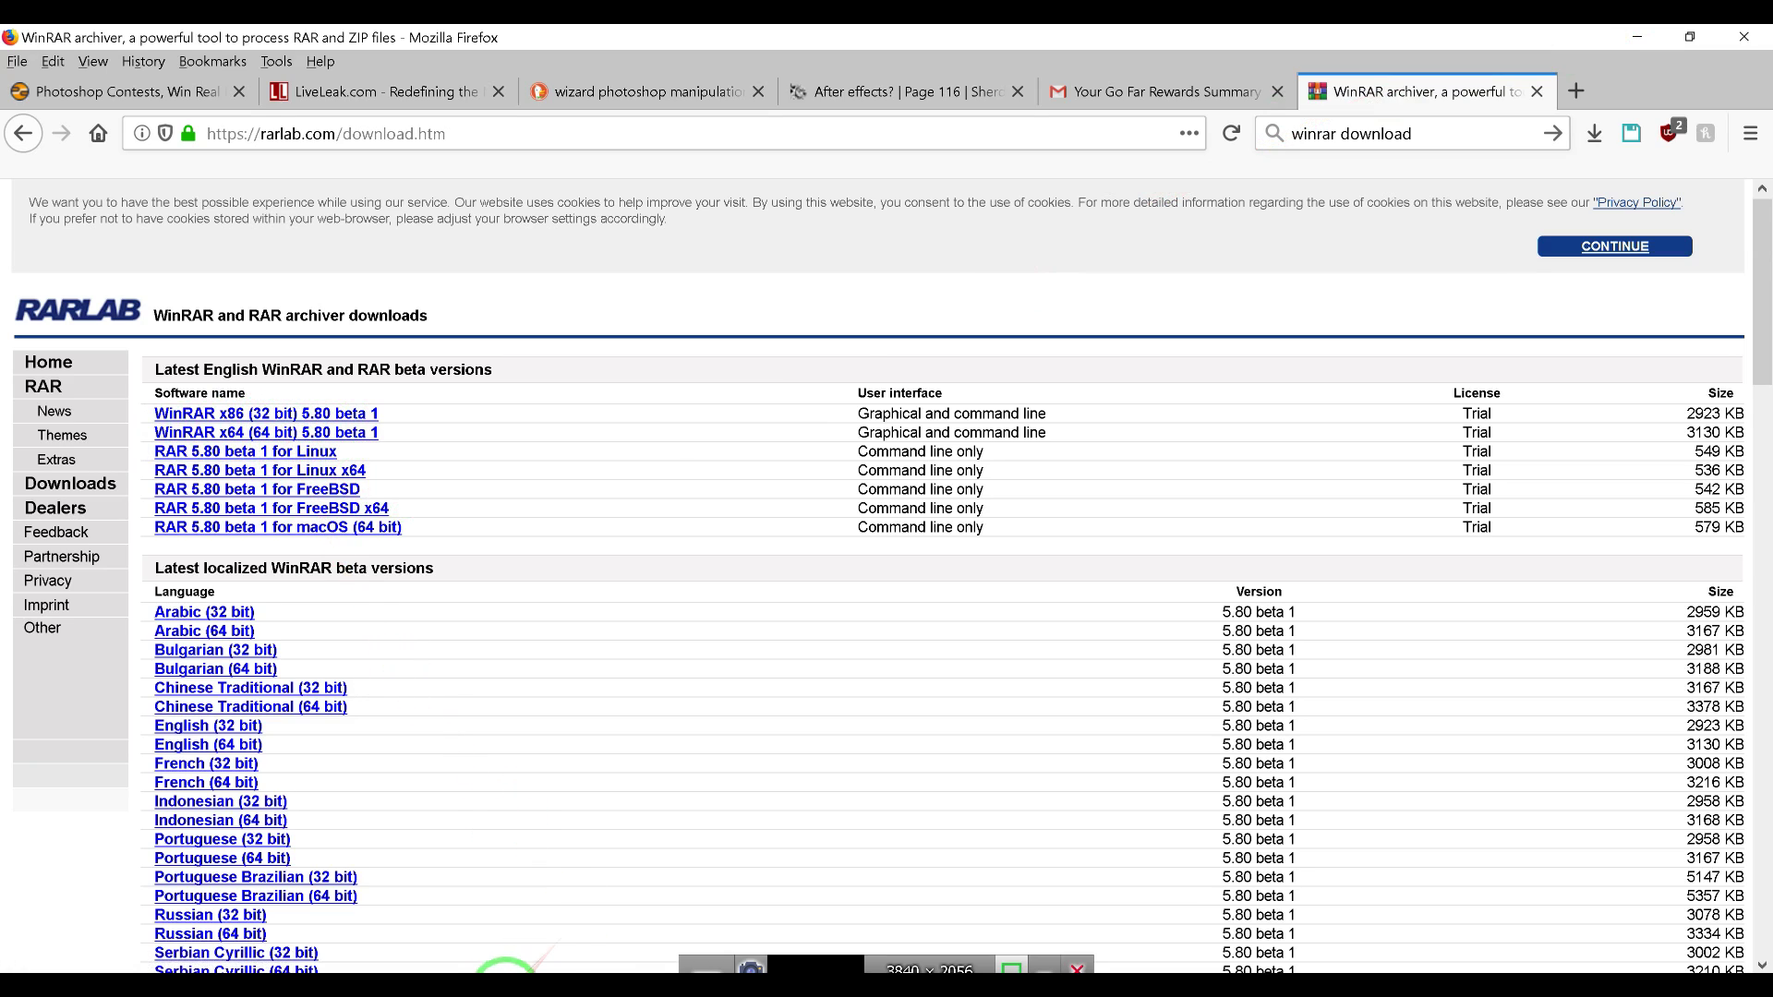
Select idiocracy.rar in the idiocracy folder and confirm it is a 0.99 GB WinRAR archive
click(933, 969)
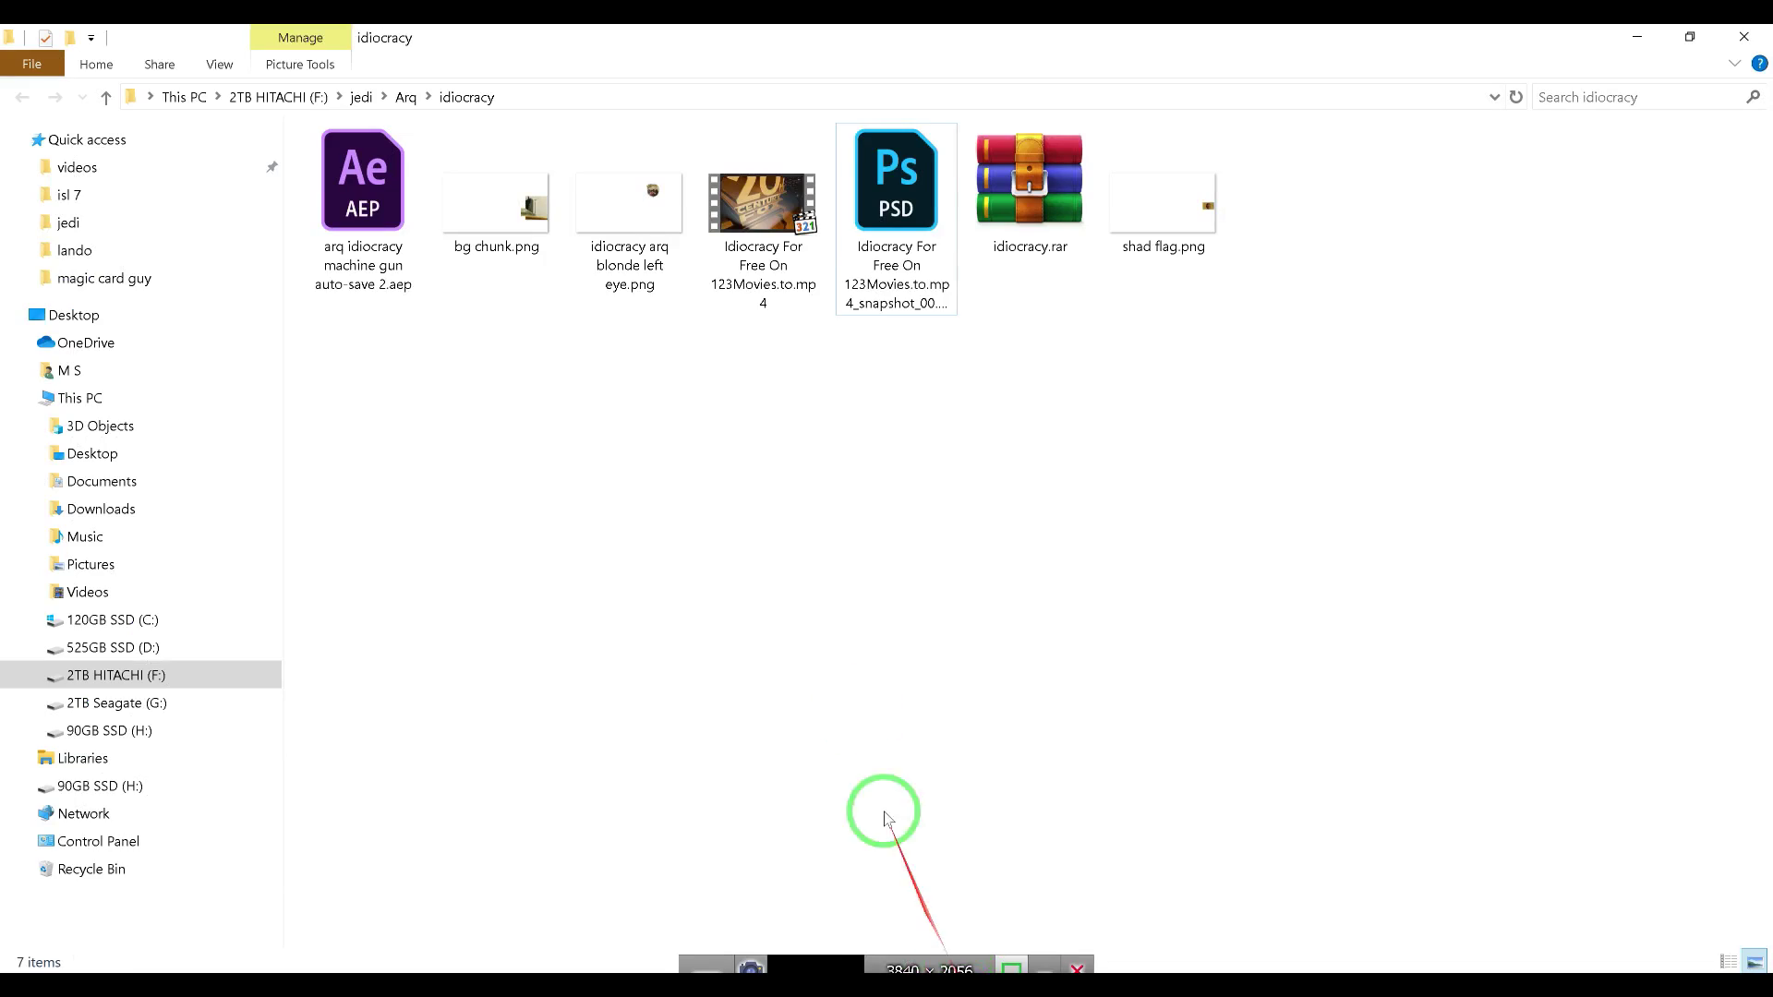
click(1040, 220)
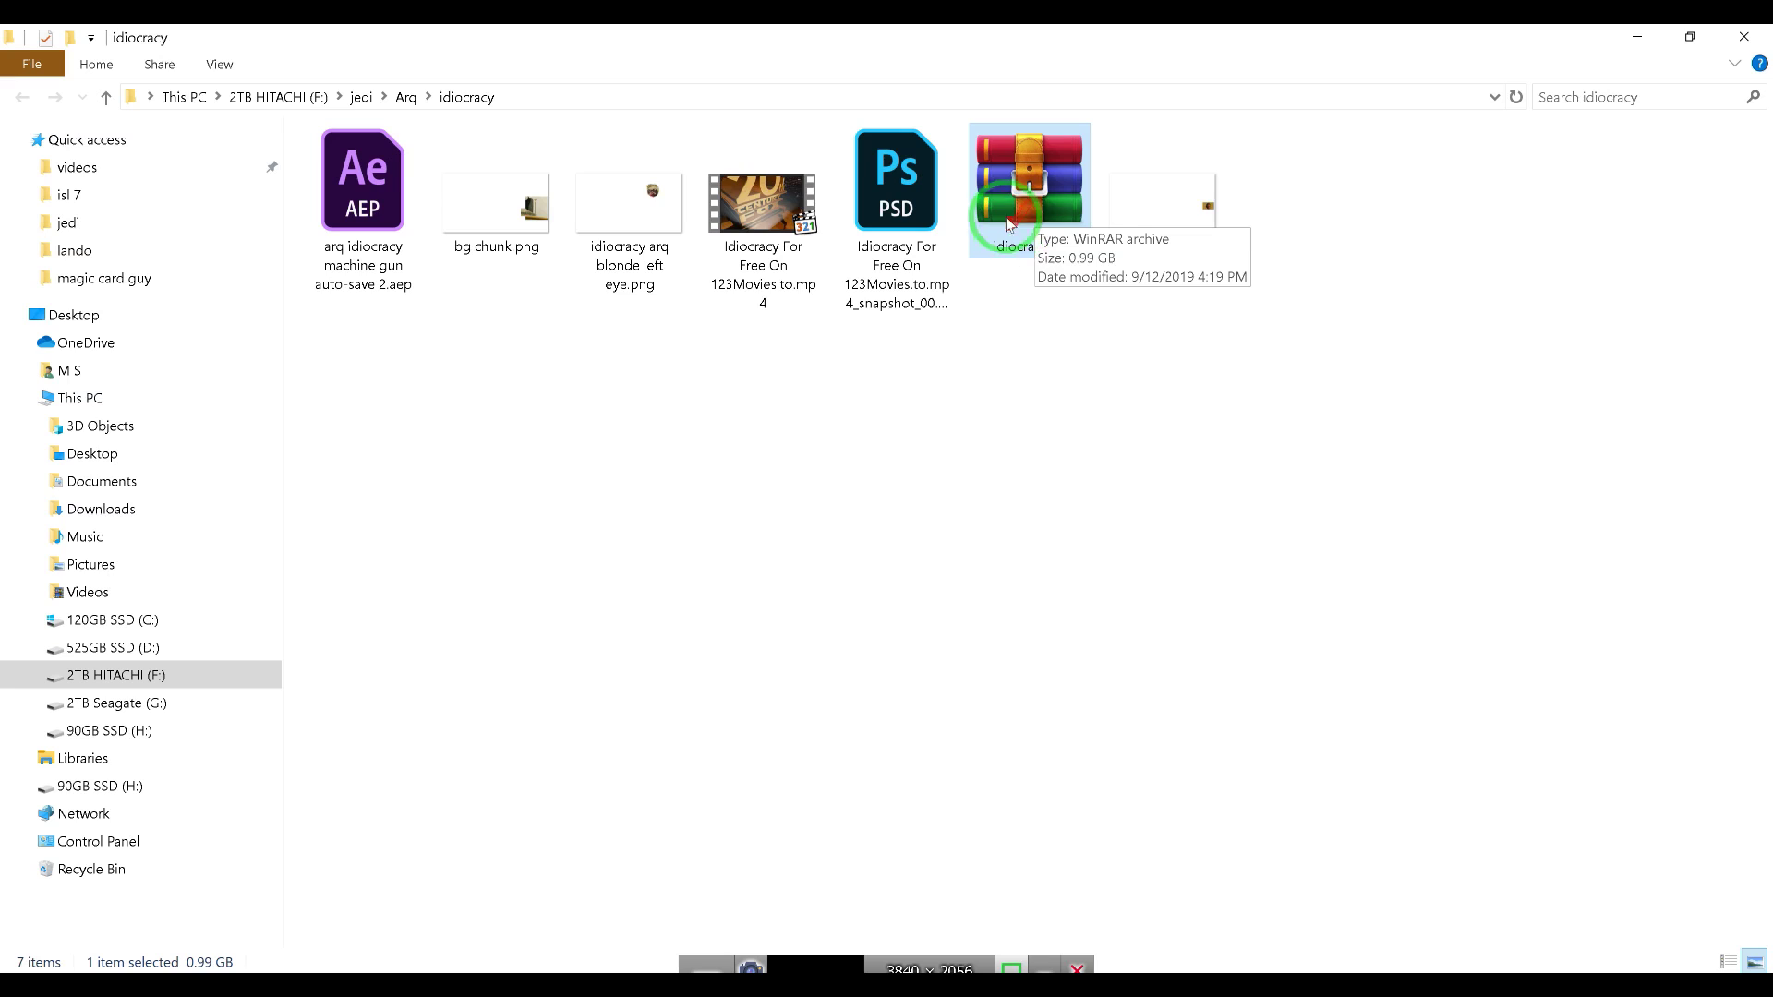
click(1042, 200)
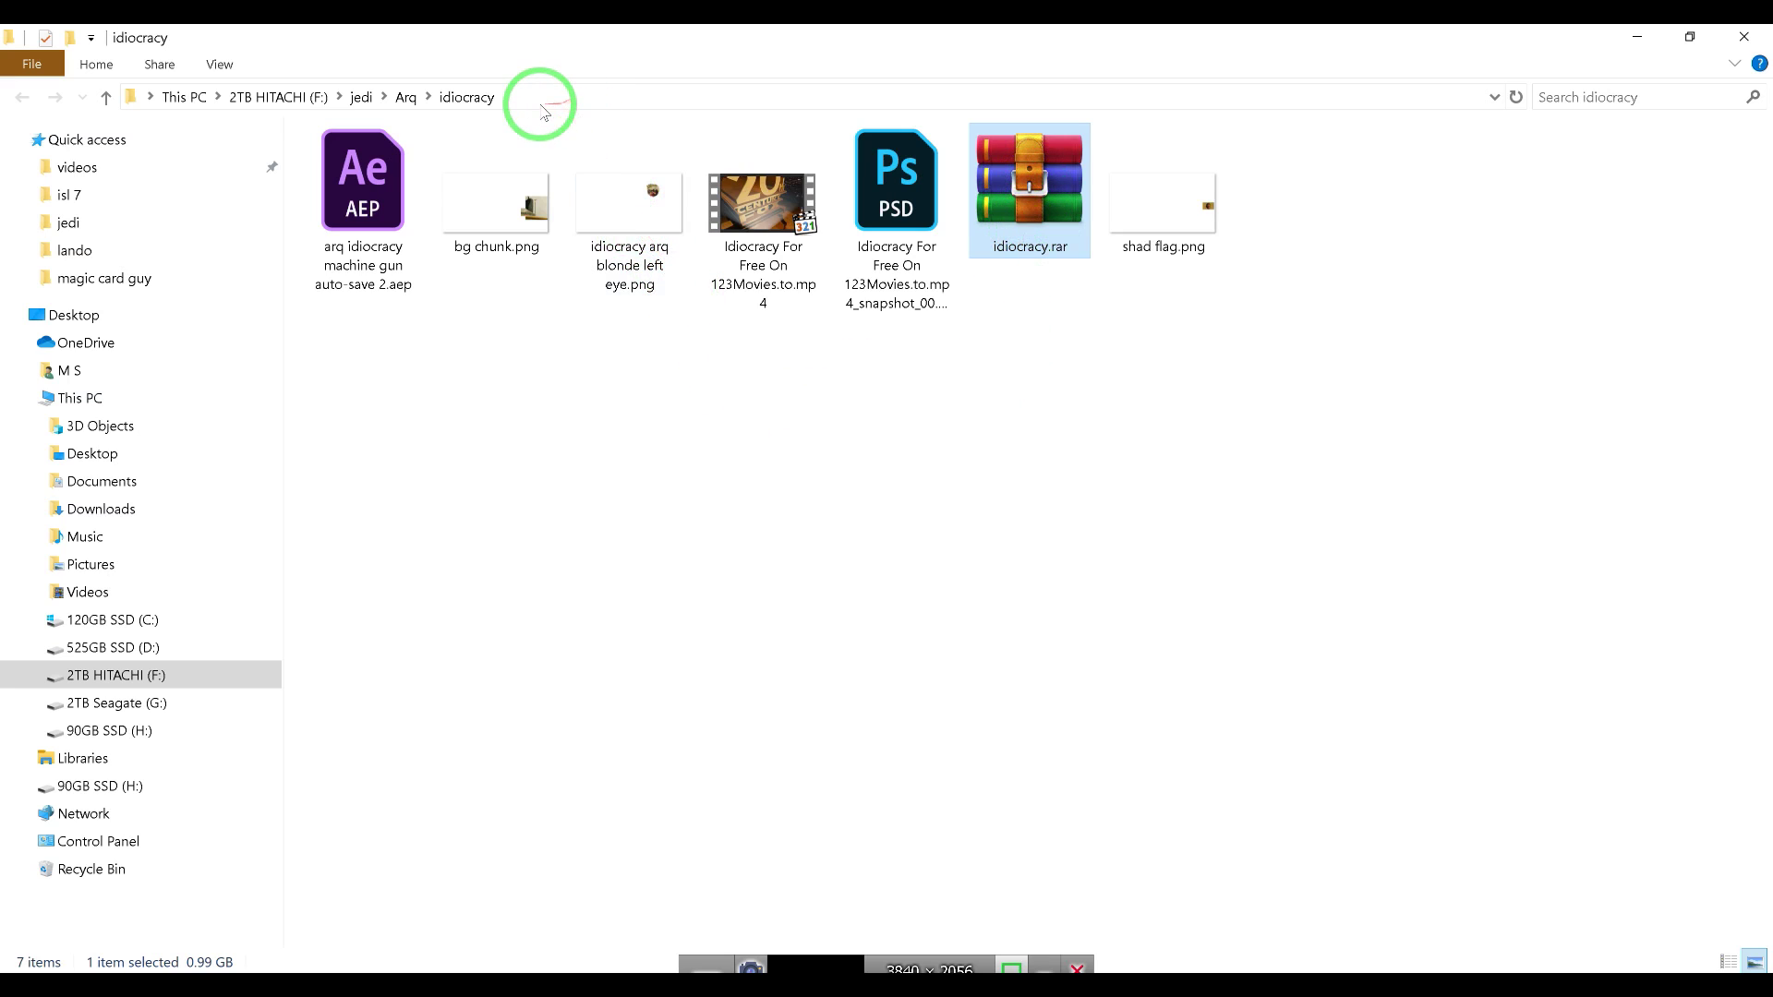
click(1032, 229)
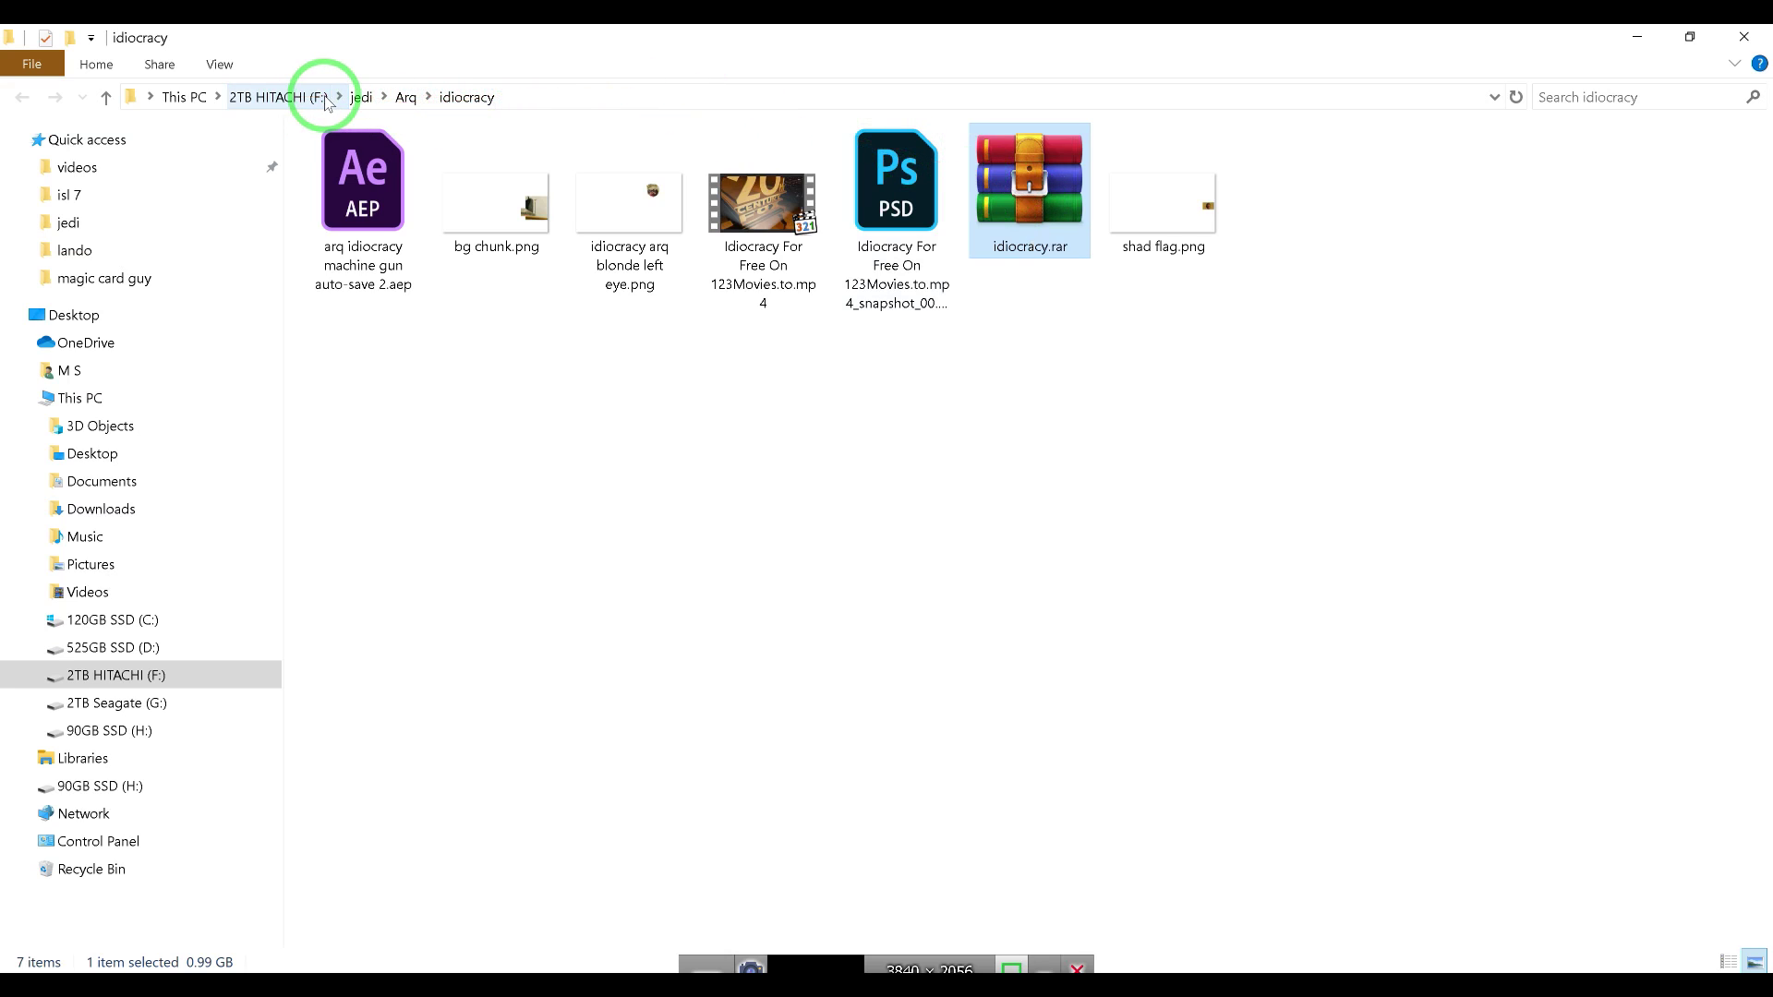
click(363, 109)
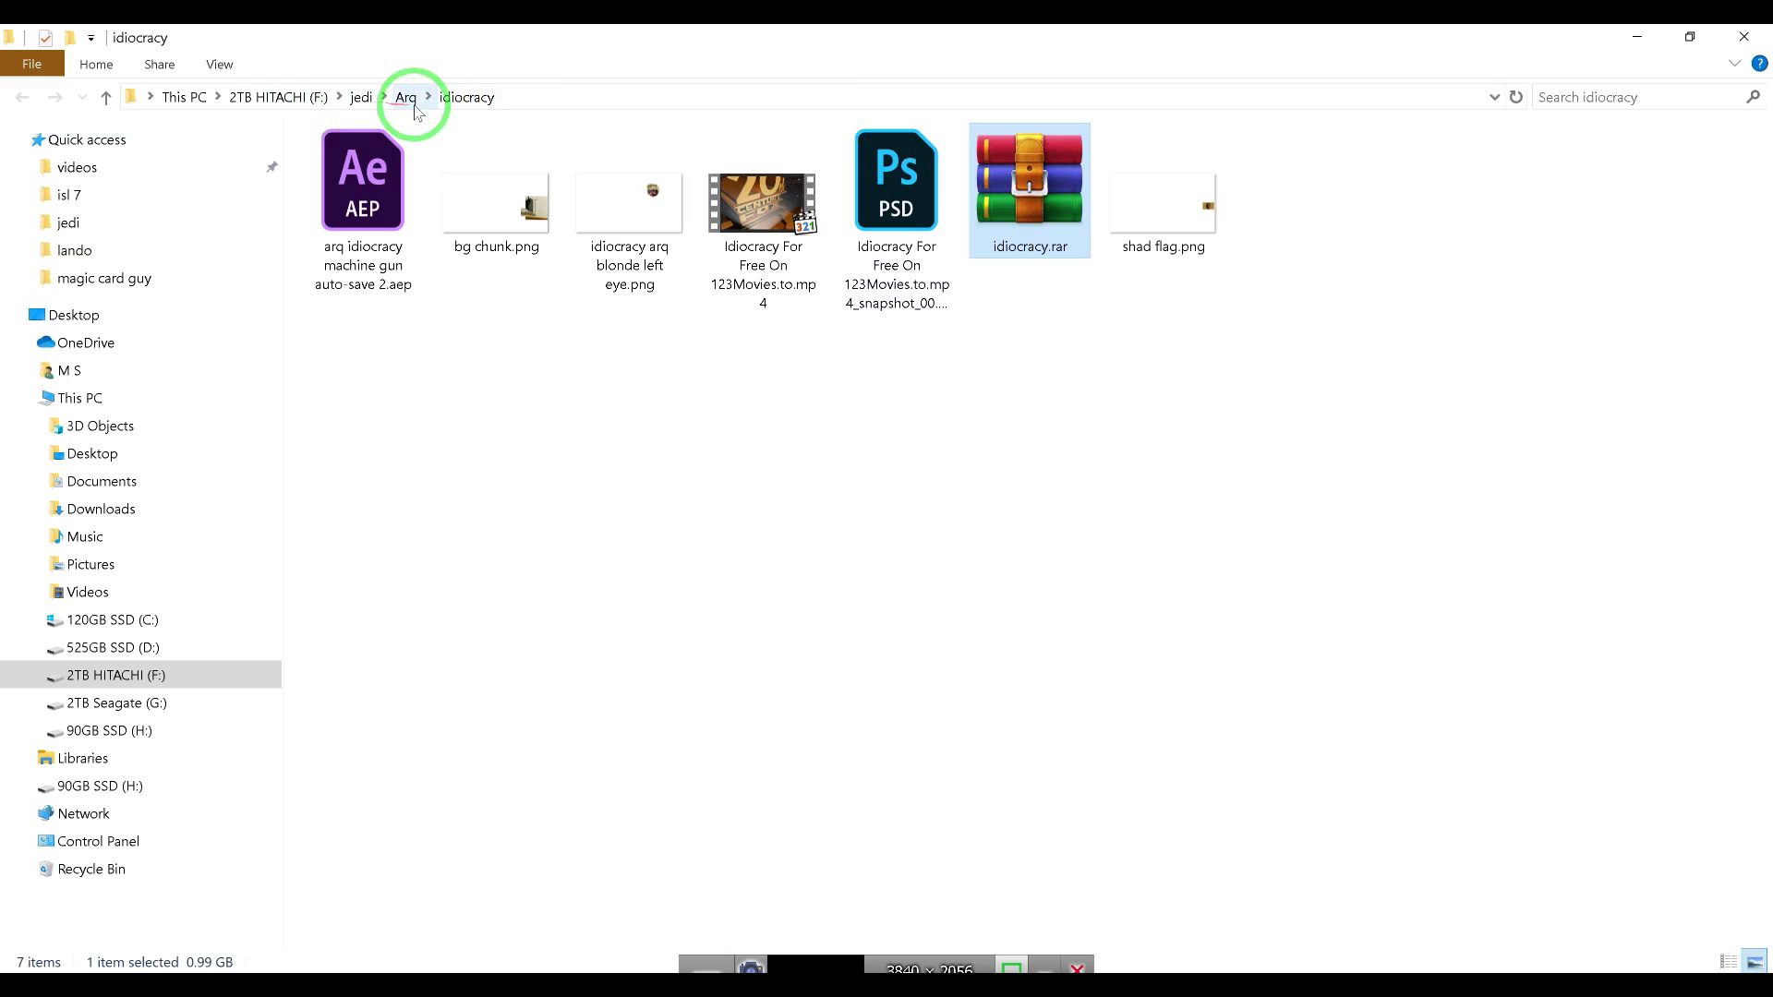